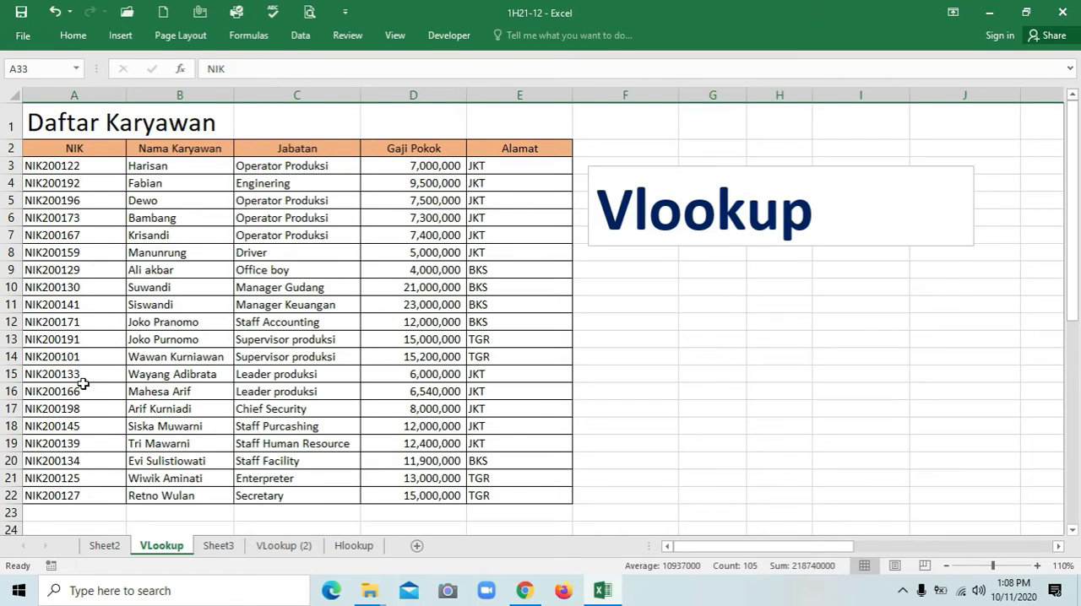
# Examine the vertical employee table and the horizontal one on the VLookup sheet, along with their Vlookup and Hlookup notes
pyautogui.click(826, 225)
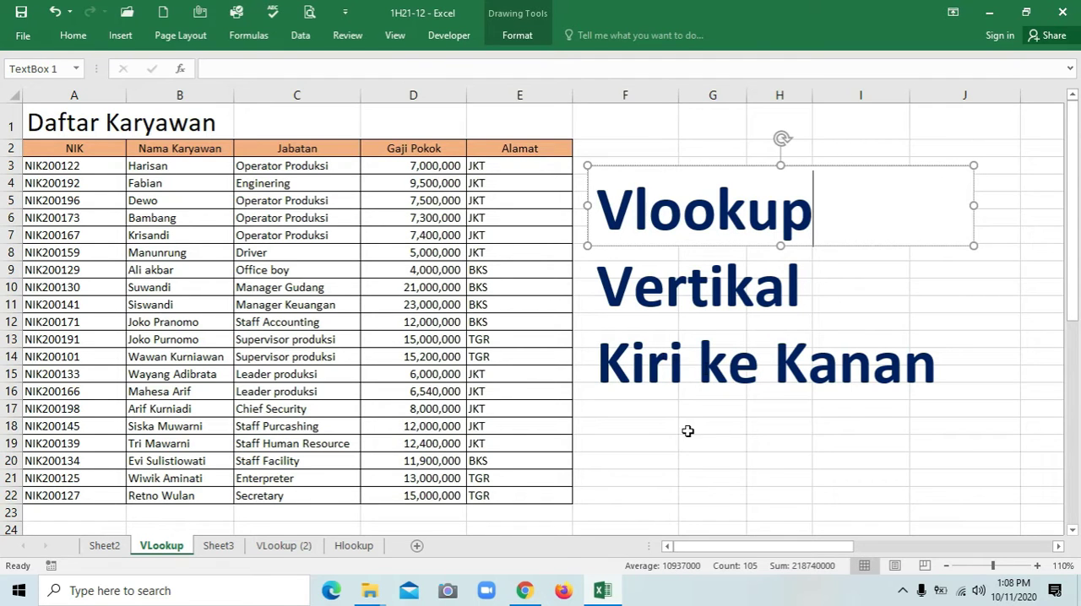
pyautogui.click(634, 433)
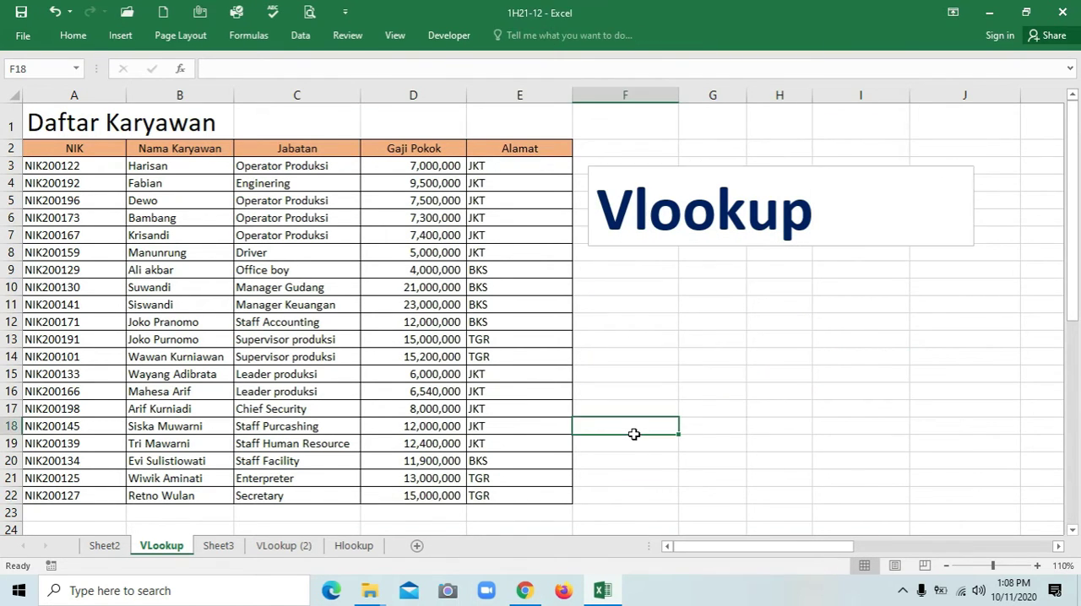
pyautogui.scroll(-9, 634, 433)
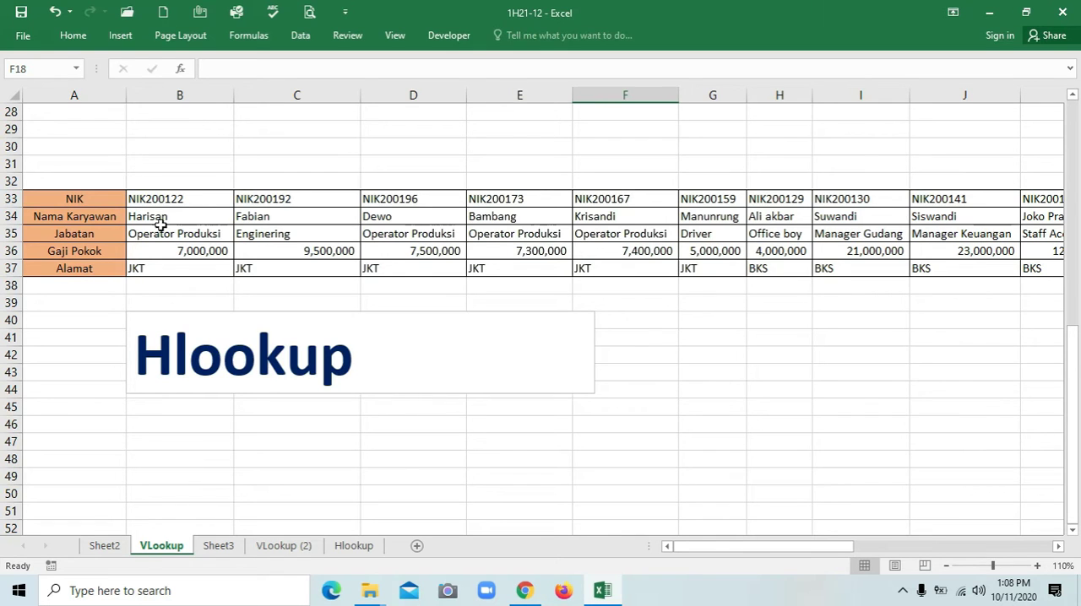
pyautogui.click(371, 358)
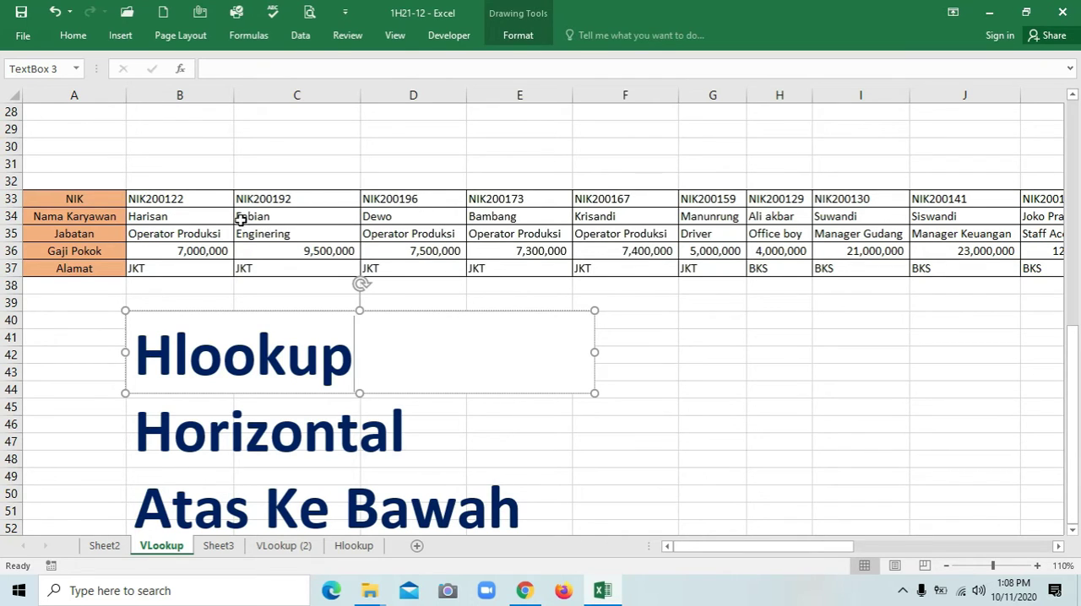
pyautogui.scroll(9, 482, 203)
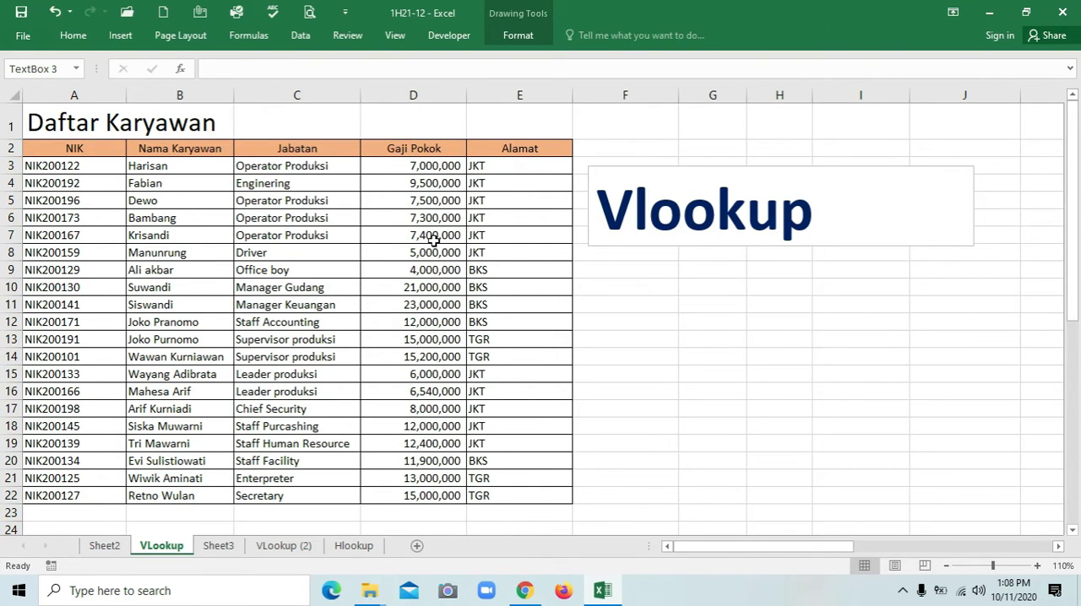
pyautogui.scroll(-9, 433, 241)
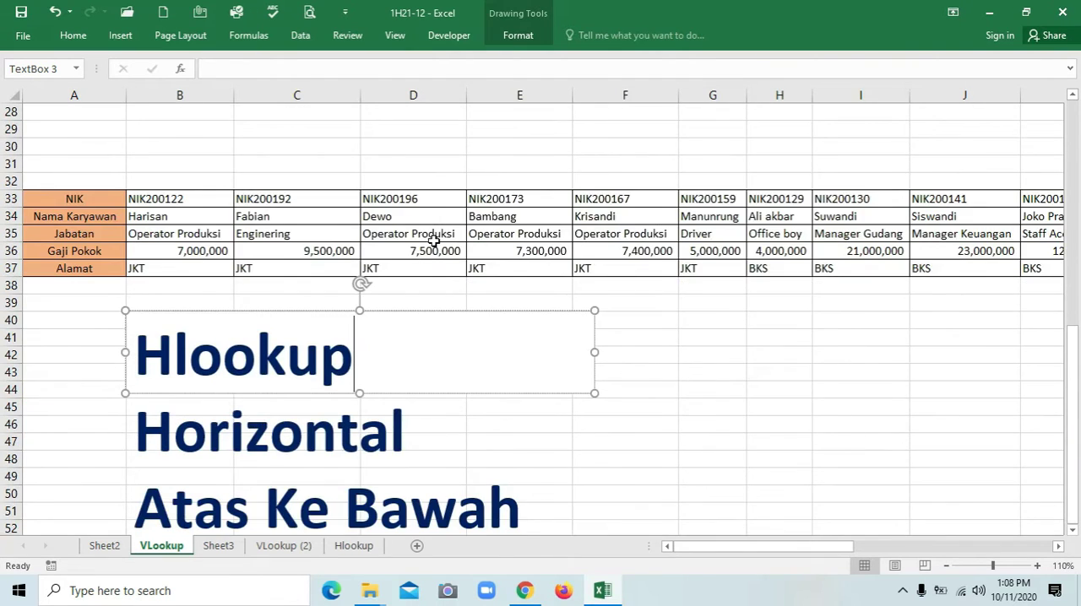
pyautogui.scroll(-2, 433, 240)
pyautogui.scroll(1, 434, 239)
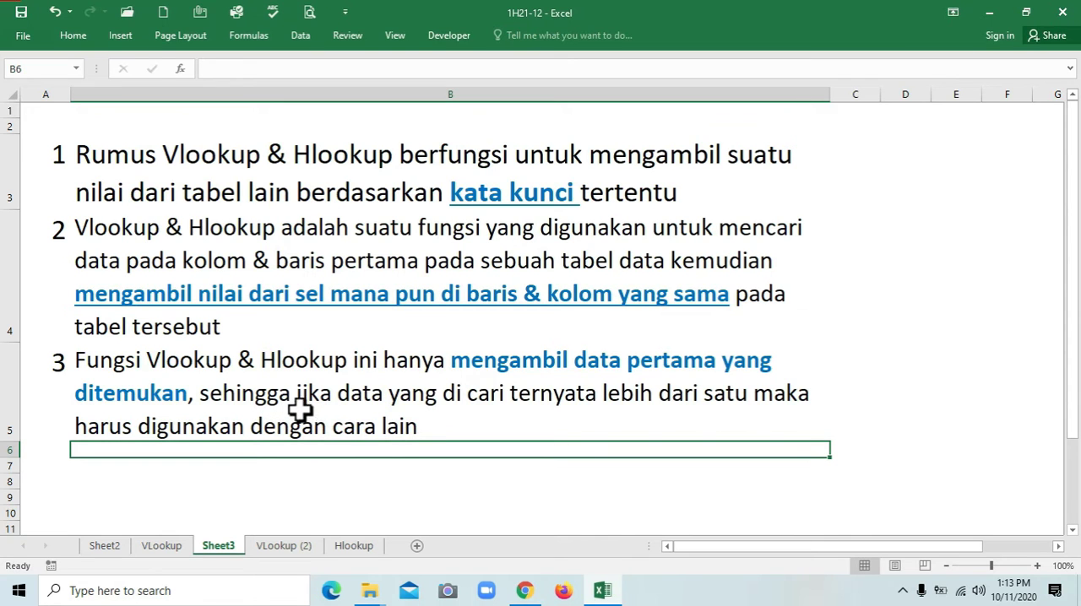
# Switch to the VLookup (2) sheet and review the Data Karyawan form's fields from NIK to Alamat
pyautogui.click(291, 548)
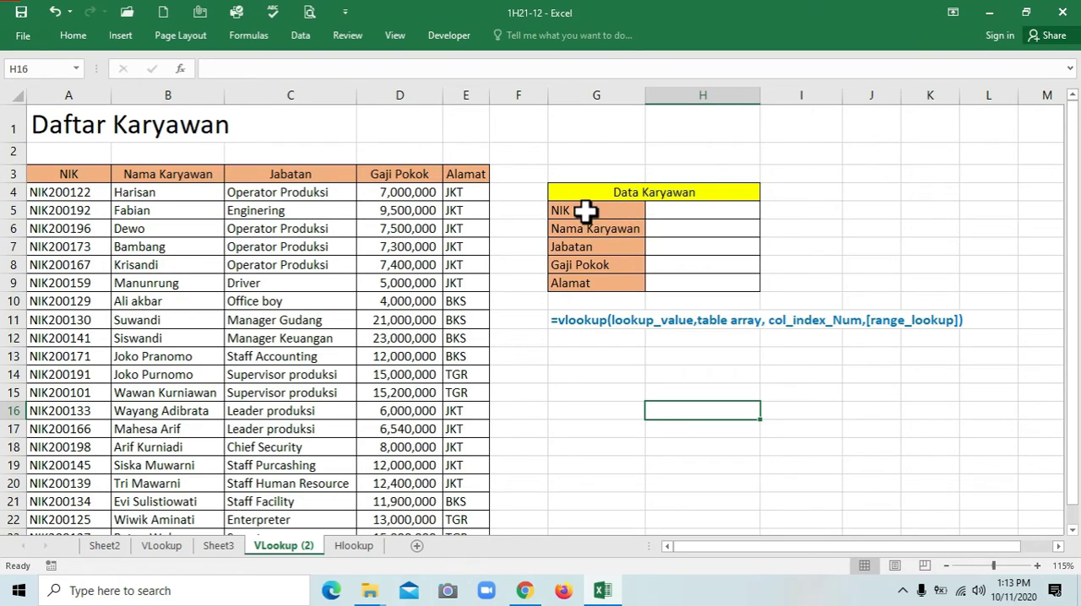
pyautogui.click(622, 193)
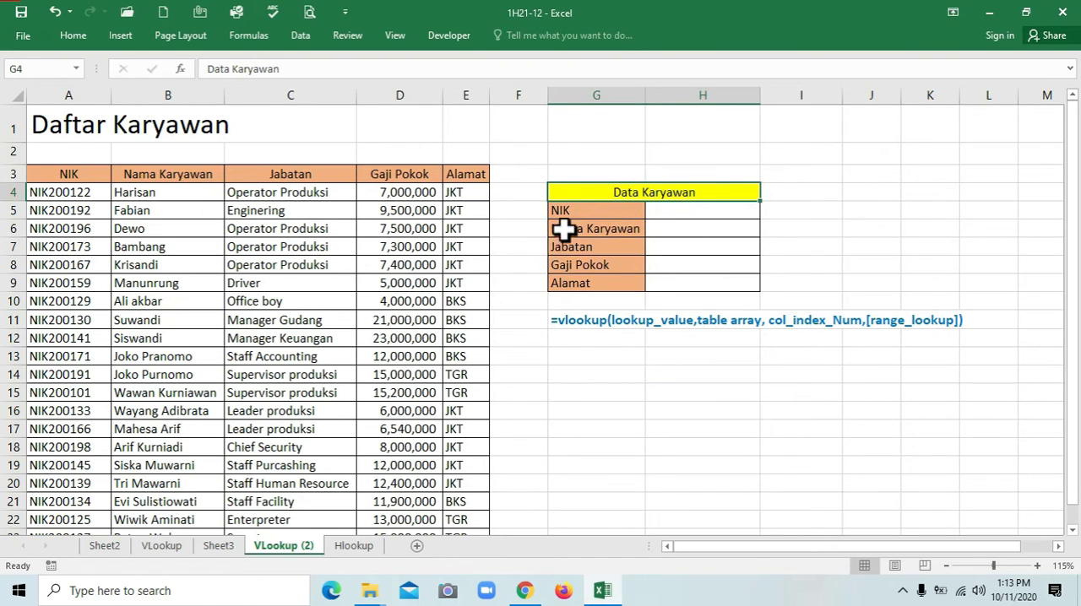
pyautogui.click(579, 212)
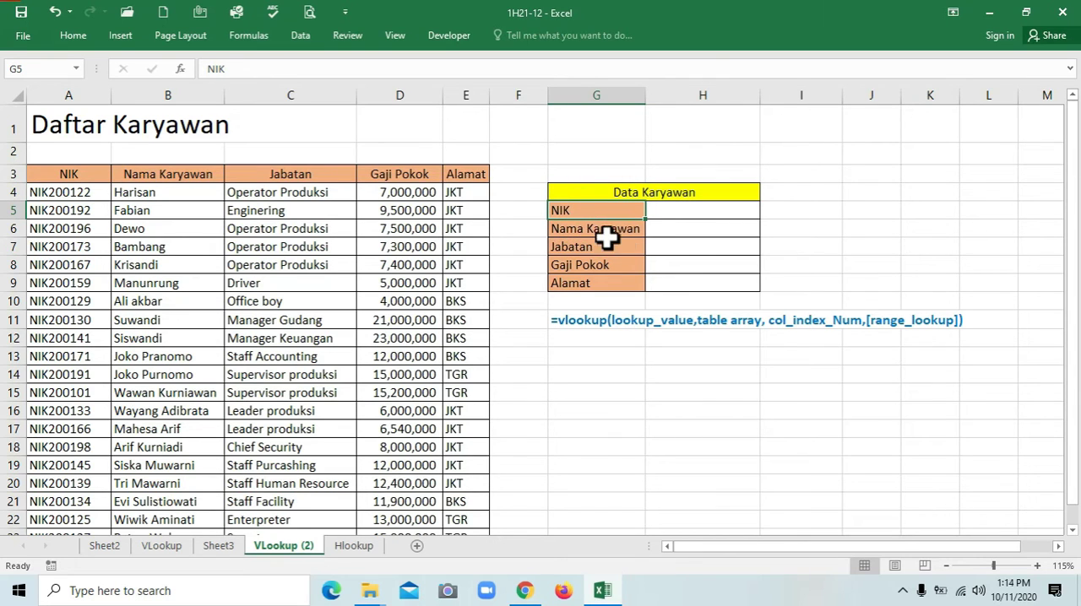
pyautogui.click(656, 229)
pyautogui.click(656, 243)
pyautogui.click(658, 264)
pyautogui.click(669, 283)
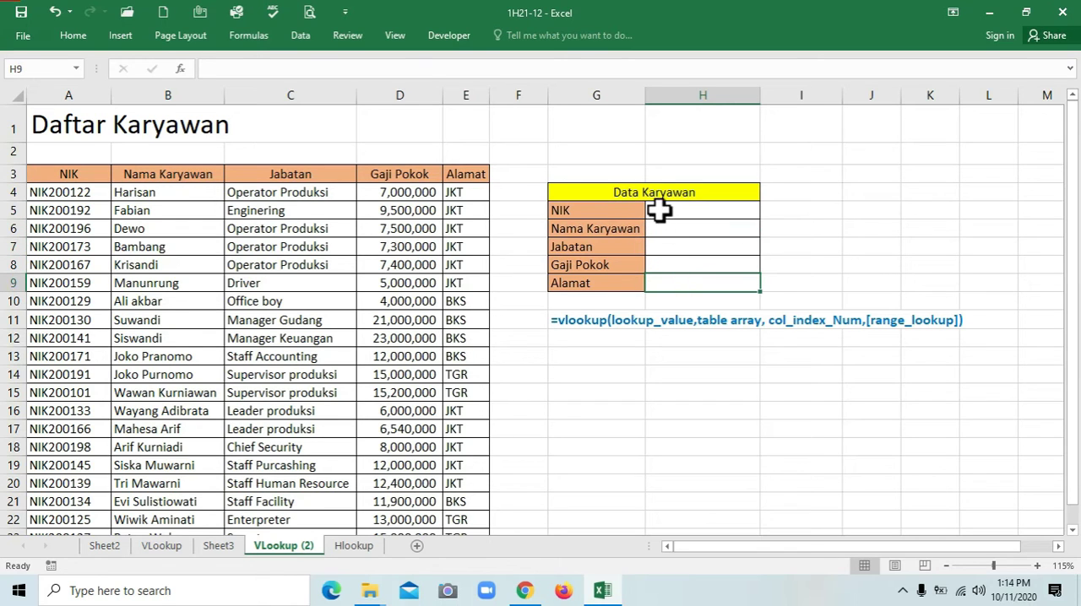
# Add list data validation to the form's NIK cell H5, using $A$4:$A$23 as the source
pyautogui.click(658, 211)
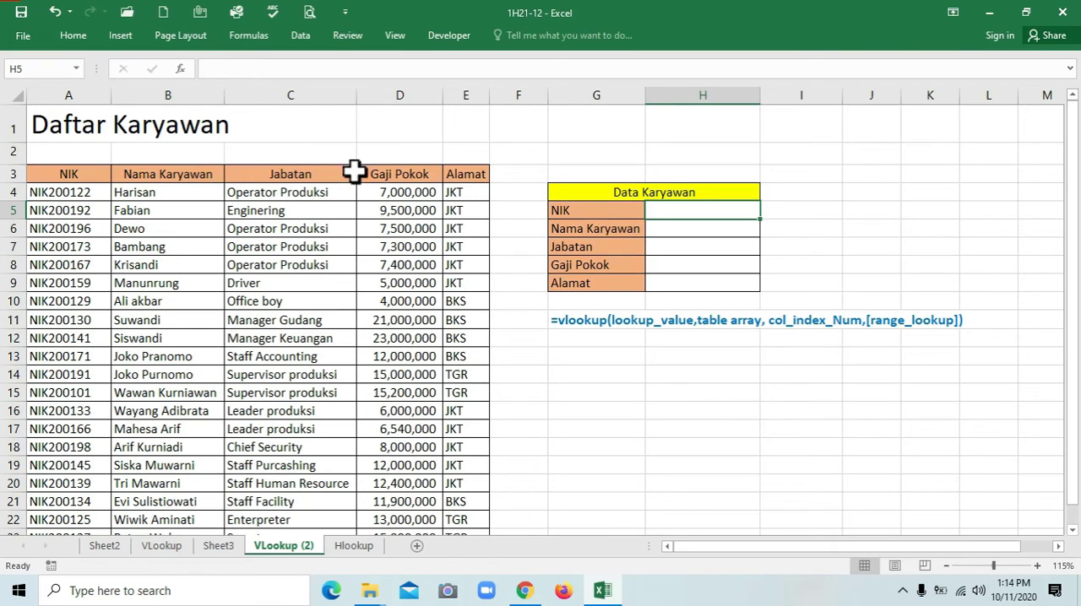
pyautogui.click(299, 37)
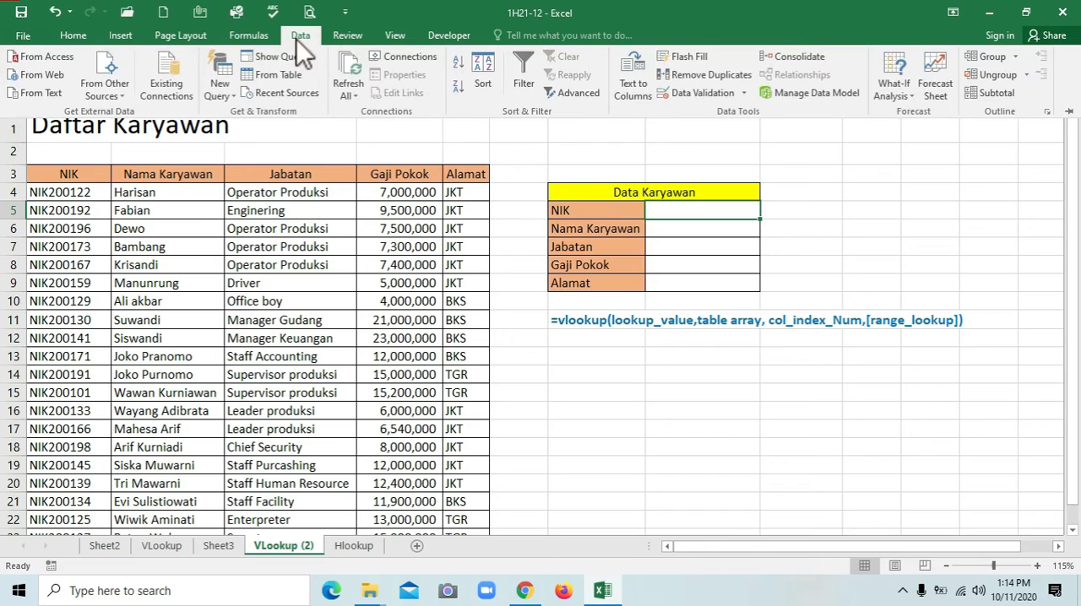
pyautogui.click(722, 93)
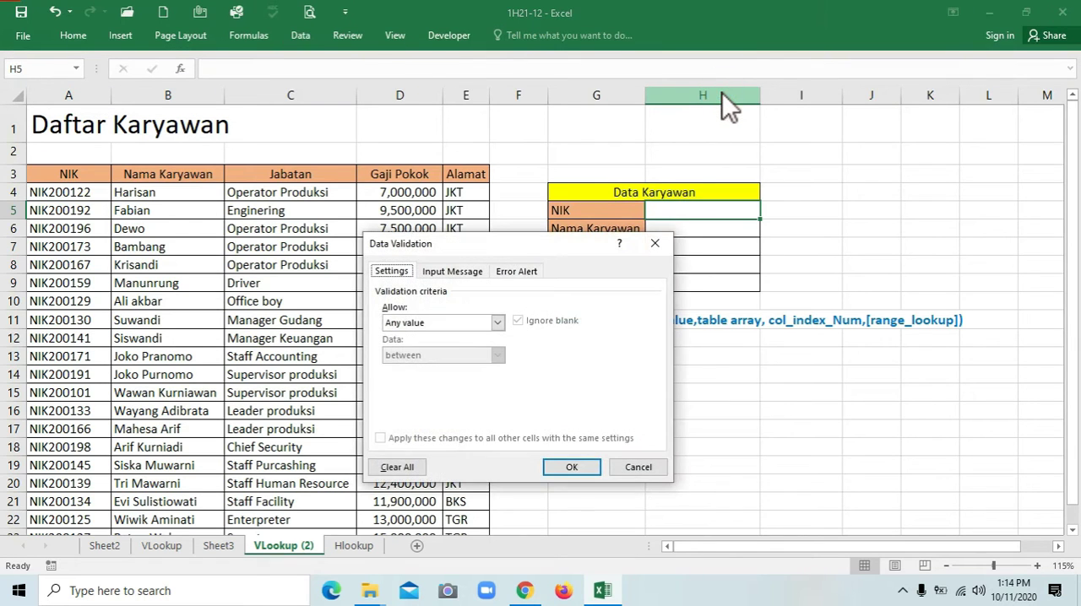
pyautogui.moveTo(521, 243); pyautogui.dragTo(731, 278)
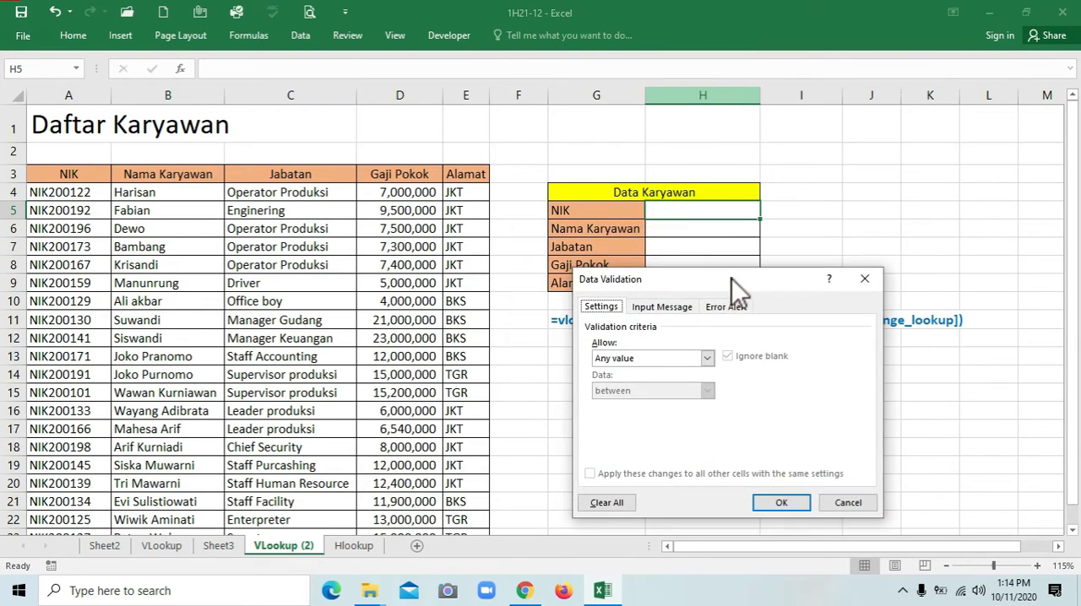
pyautogui.click(707, 361)
pyautogui.click(669, 404)
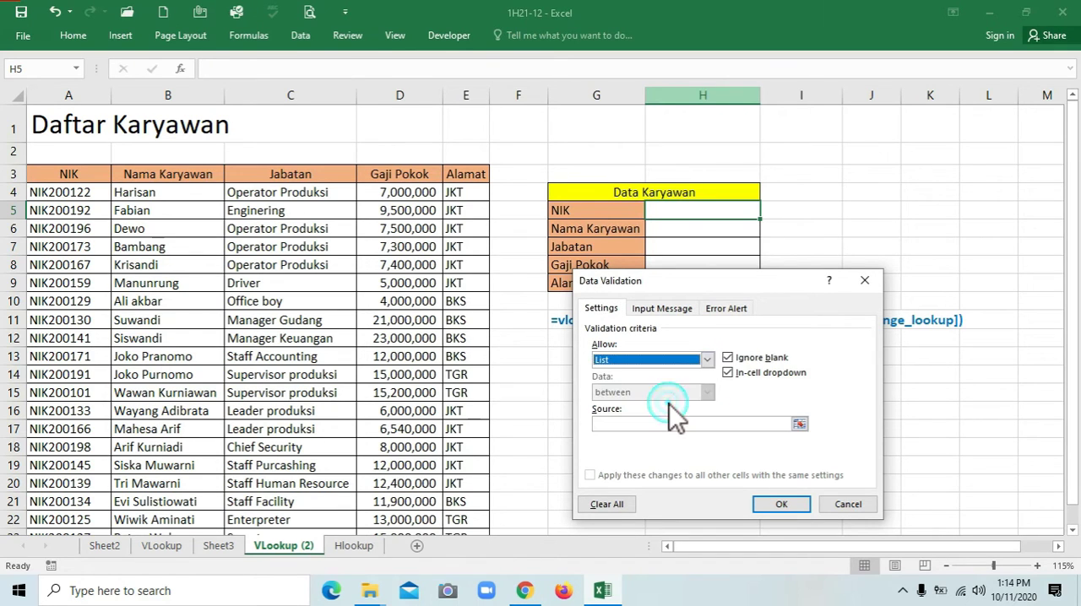
pyautogui.click(638, 425)
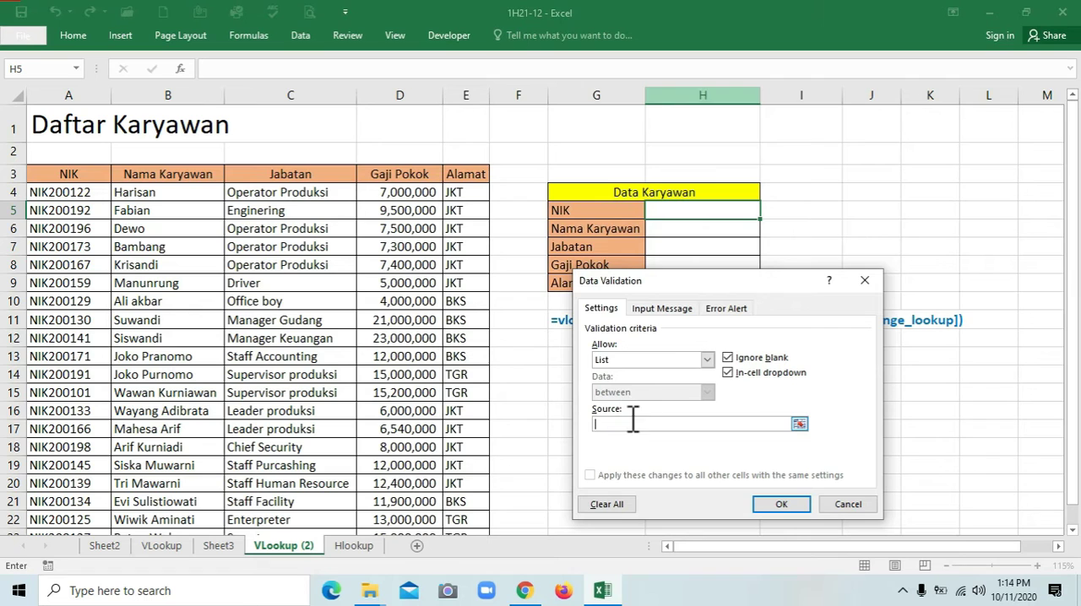
pyautogui.click(76, 194)
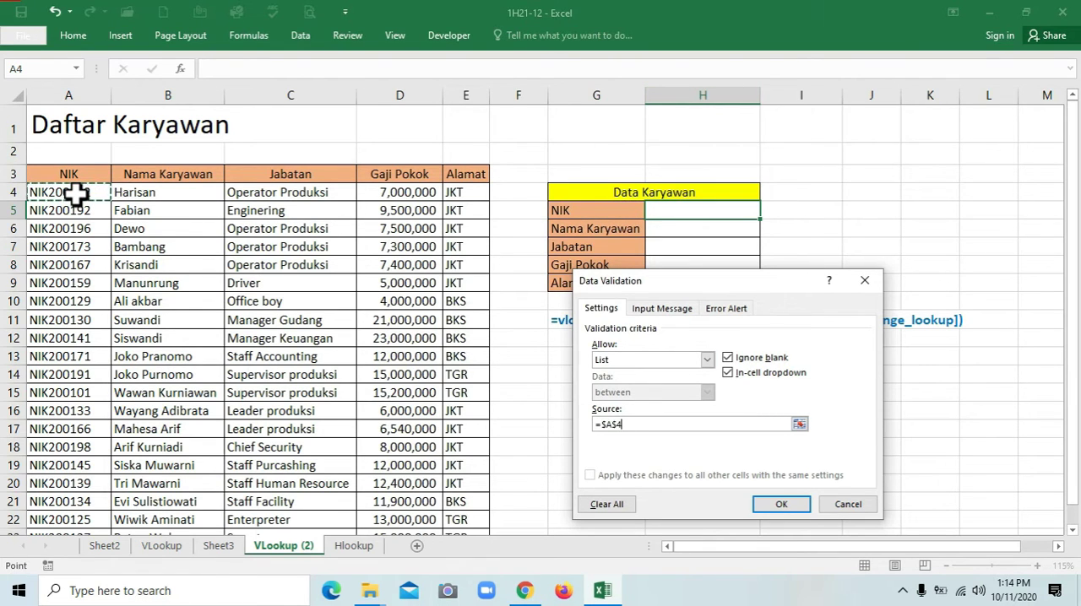
pyautogui.hotkey('ctrl', 'shift', 'Down')
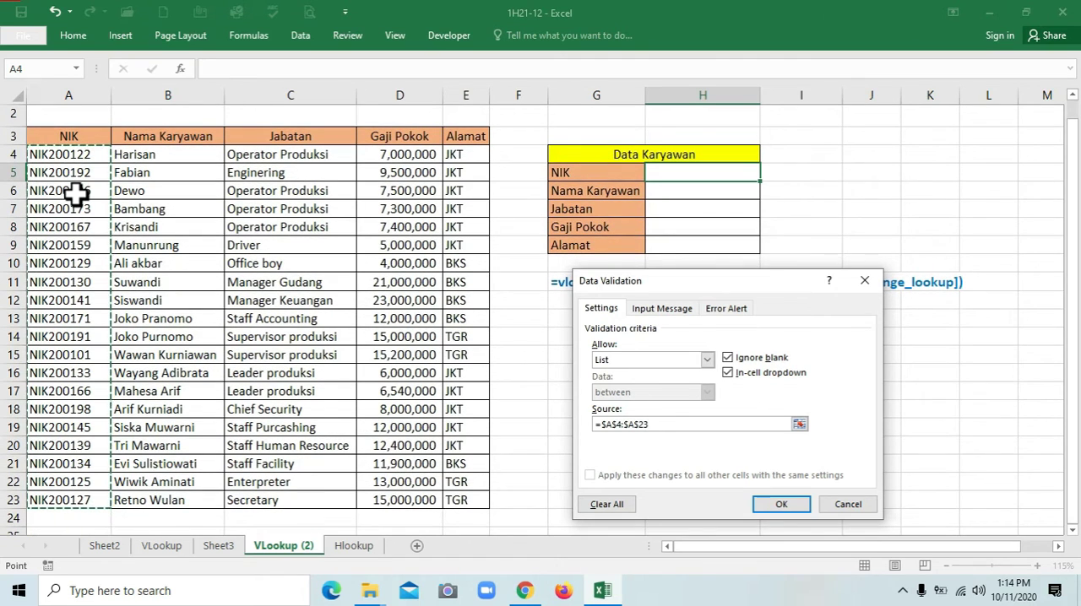
pyautogui.click(778, 504)
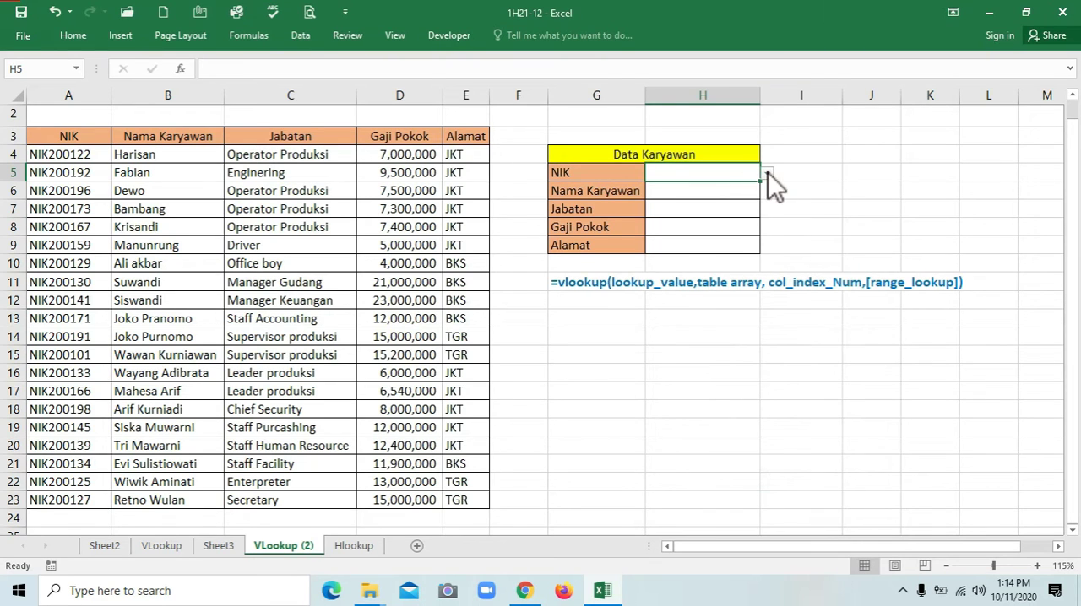
# Start a VLOOKUP formula in the Nama Karyawan cell H6 with the NIK cell H5 as the lookup value
pyautogui.moveTo(1074, 150); pyautogui.dragTo(1075, 135)
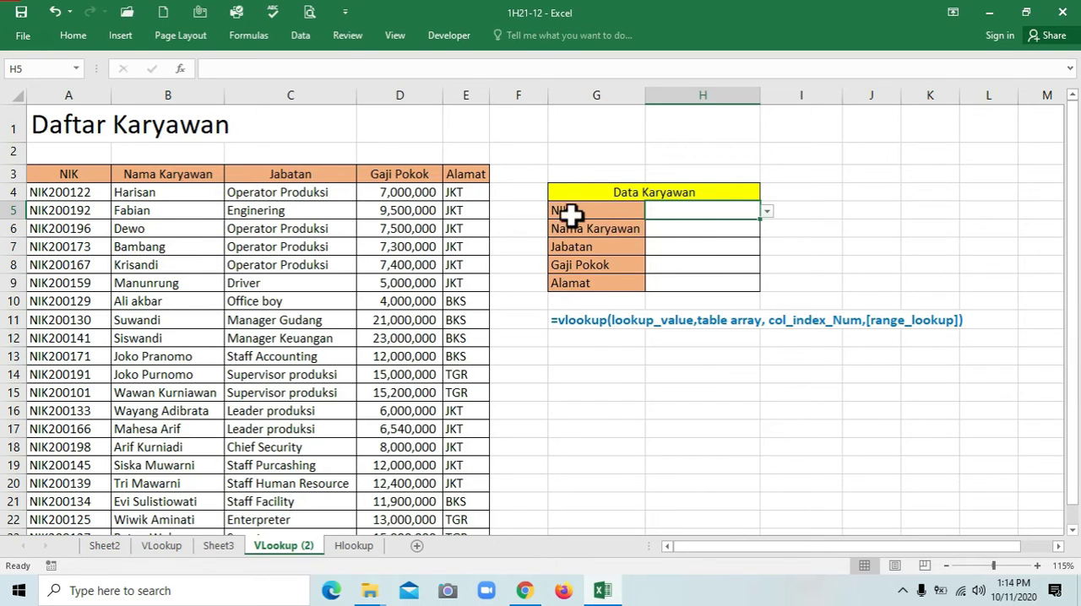
pyautogui.click(680, 229)
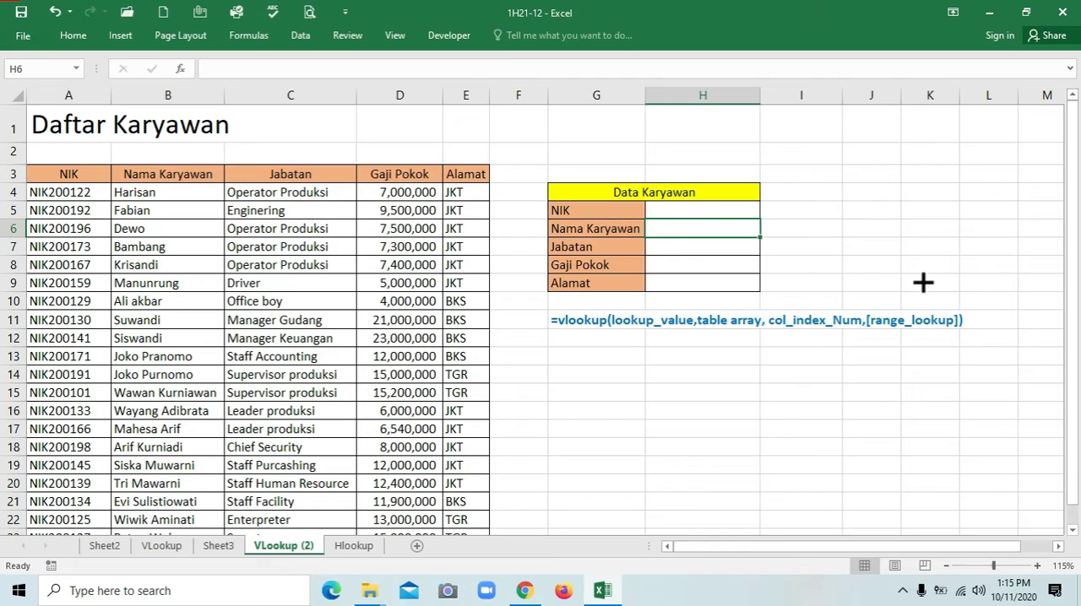
pyautogui.write('=vlook')
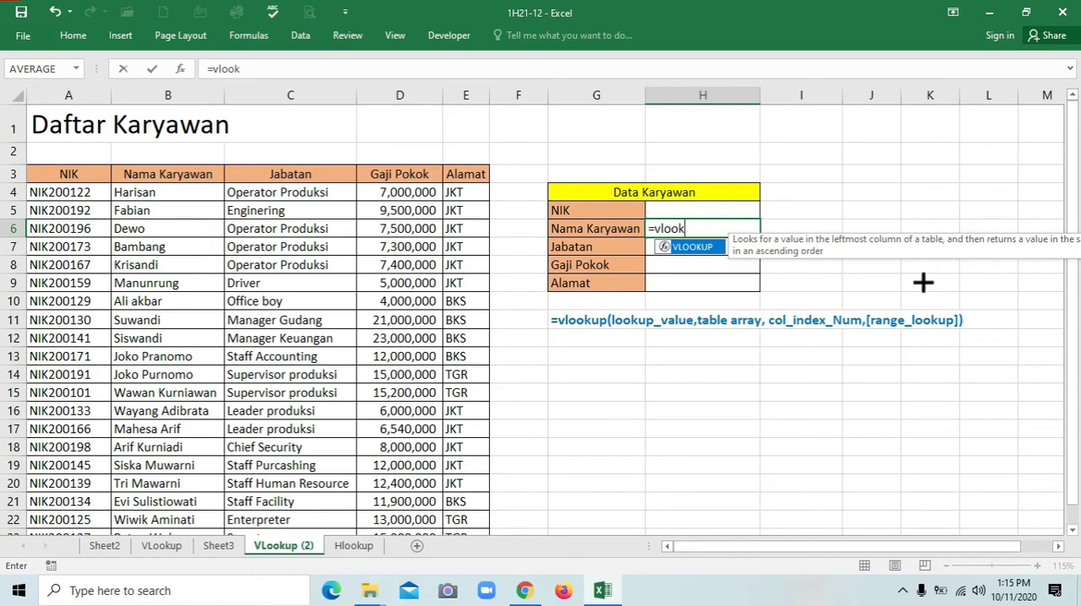
pyautogui.write('up(')
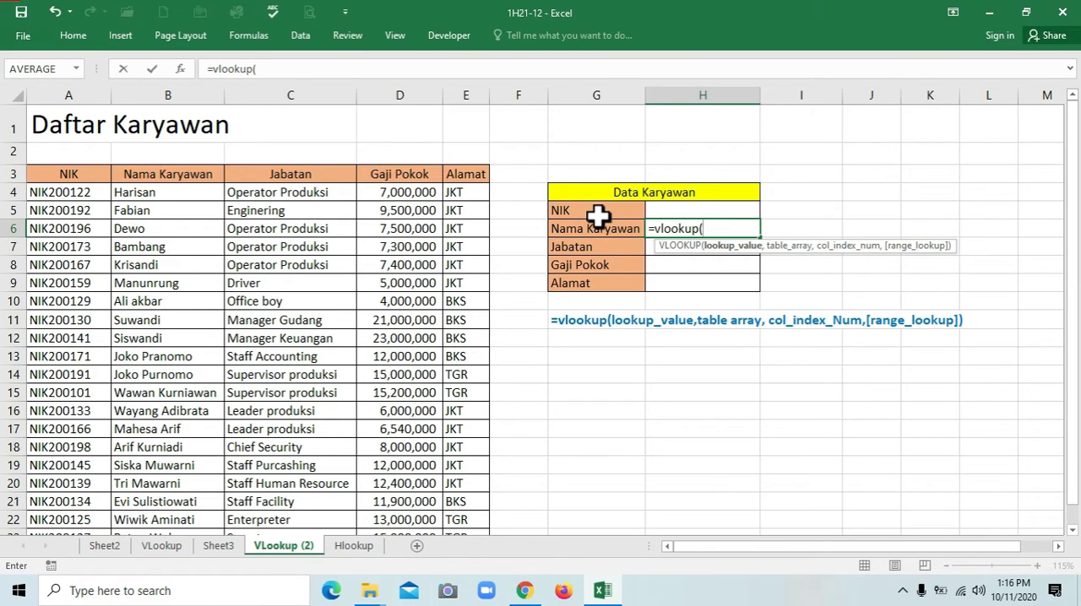
pyautogui.click(670, 212)
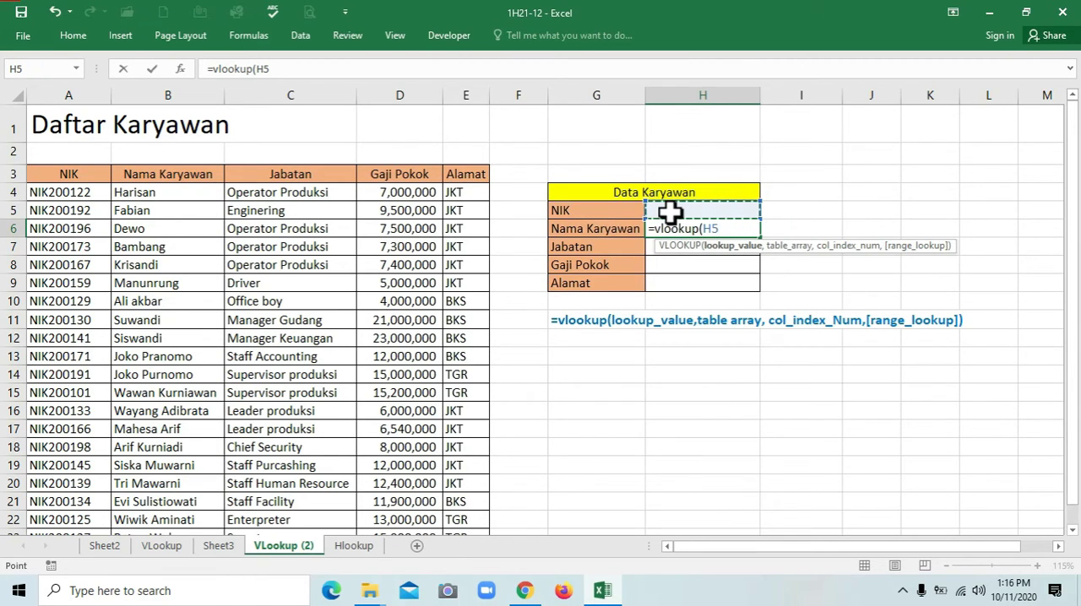
pyautogui.write(',')
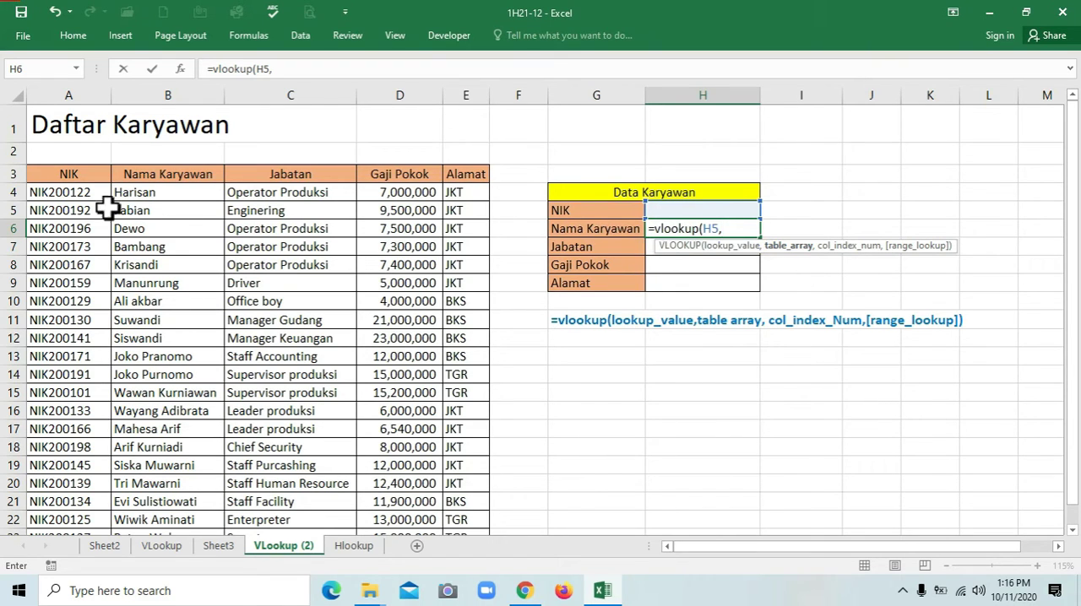
# Set the formula's table array to the employee data range A4:E23, excluding the header row
pyautogui.click(64, 186)
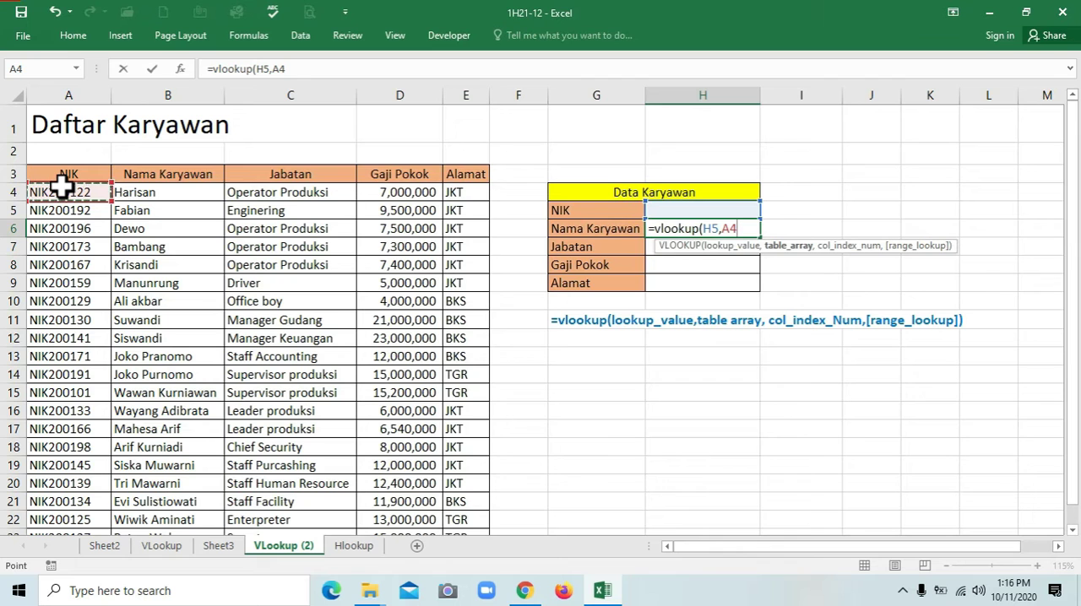
pyautogui.hotkey('shift', 'Right')
pyautogui.hotkey('shift', 'Right')
pyautogui.hotkey('shift', 'Right')
pyautogui.hotkey('shift', 'Right')
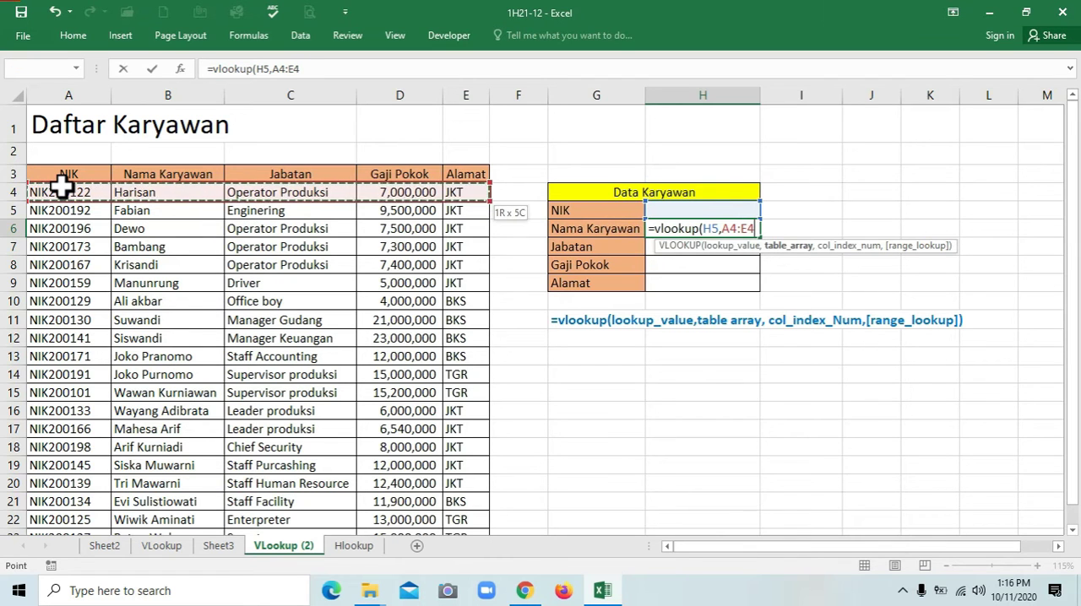
pyautogui.hotkey('shift', 'Down')
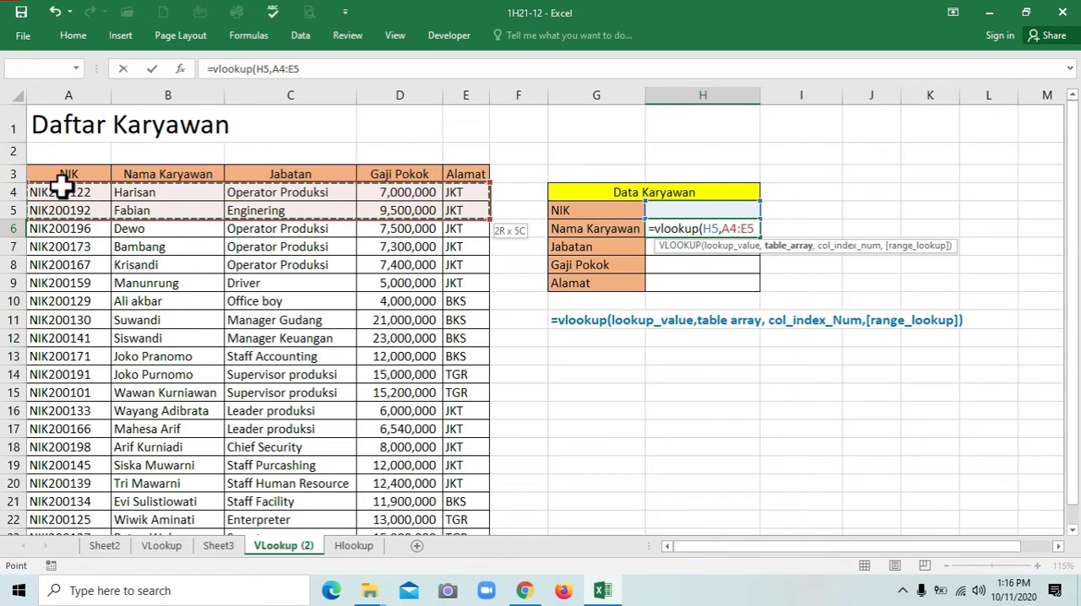
pyautogui.hotkey('ctrl', 'shift', 'Down')
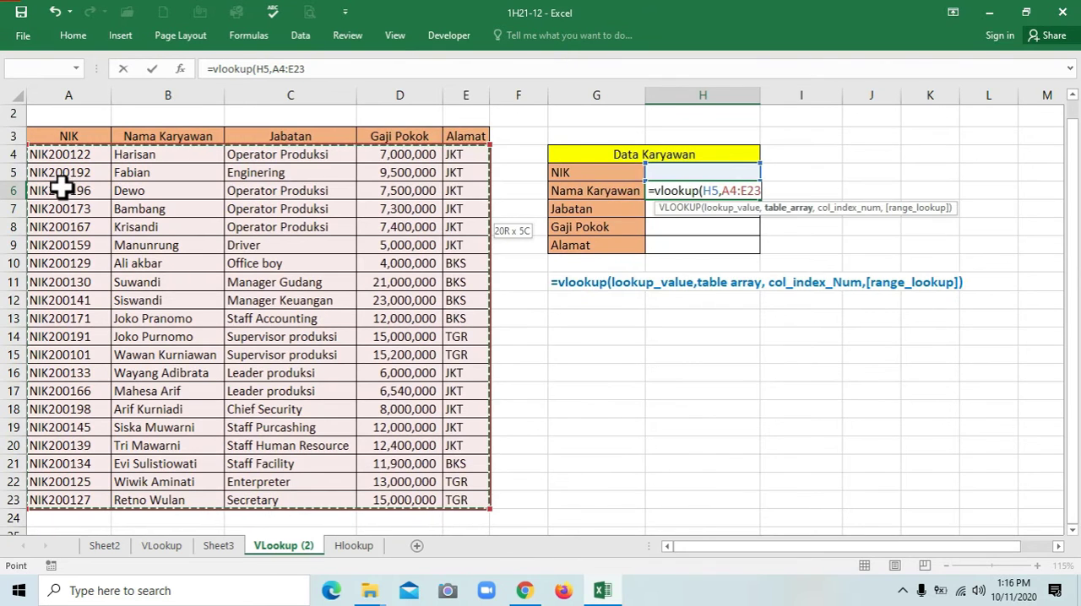
pyautogui.scroll(1, 62, 188)
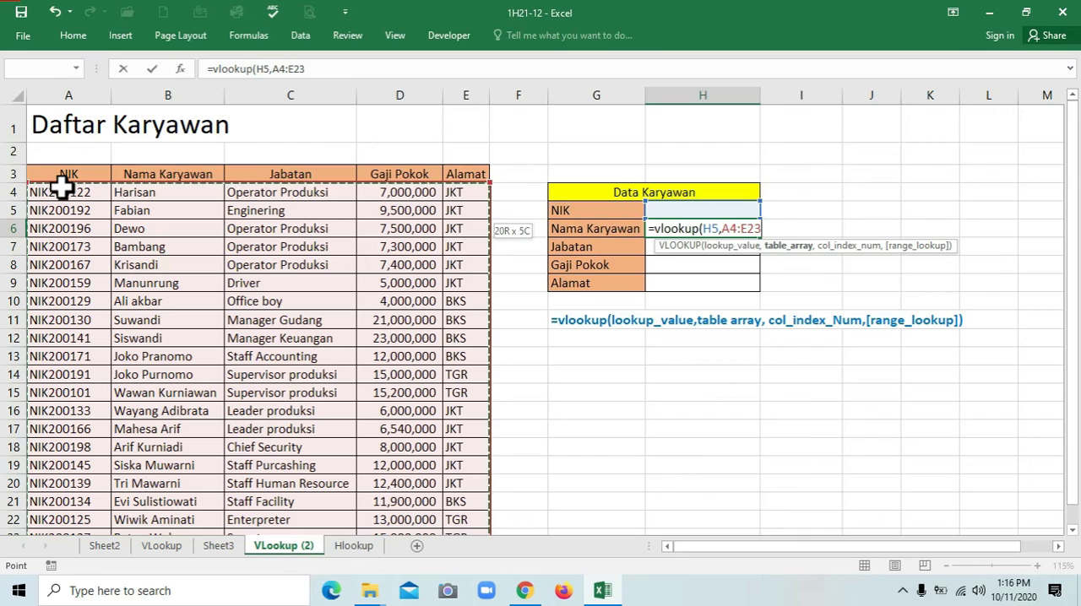
# Complete the VLOOKUP with column index 2 and FALSE for an exact match, and check the formula in H6
pyautogui.write(',2')
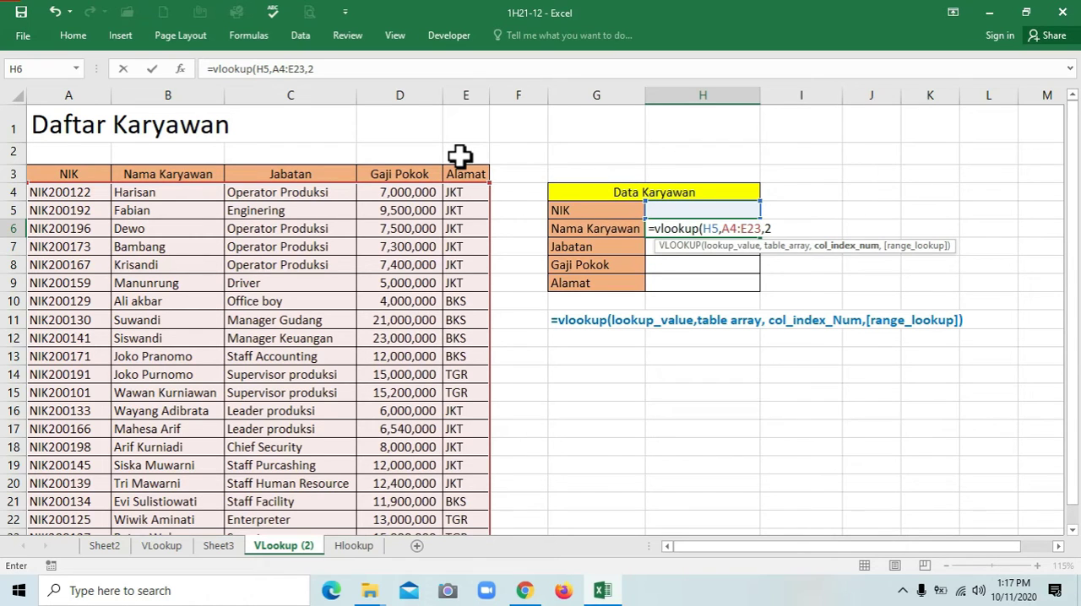
pyautogui.write(',false')
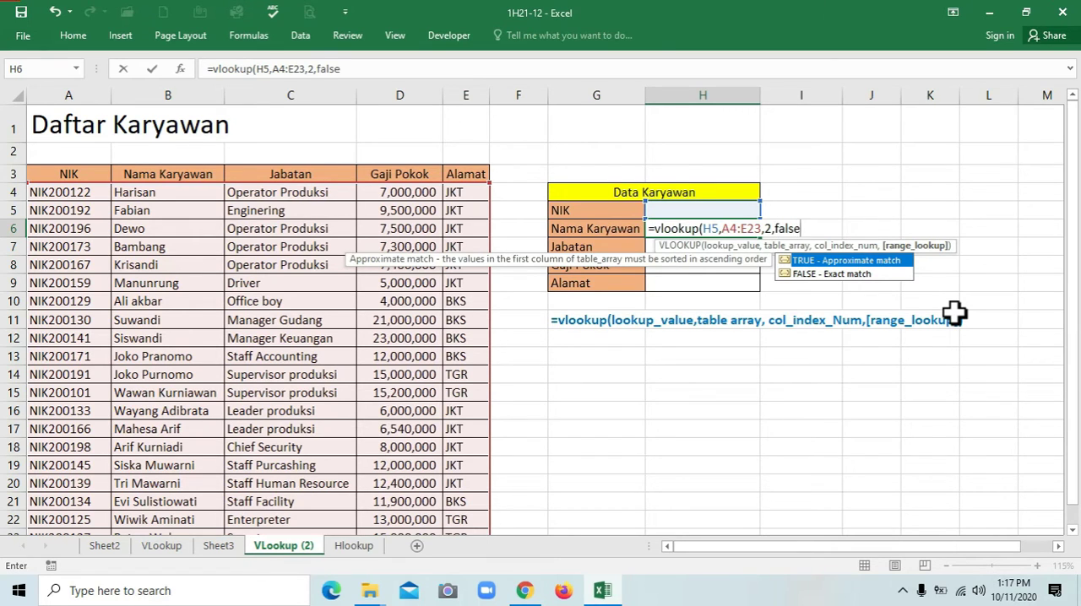
pyautogui.write(')')
pyautogui.press('Return')
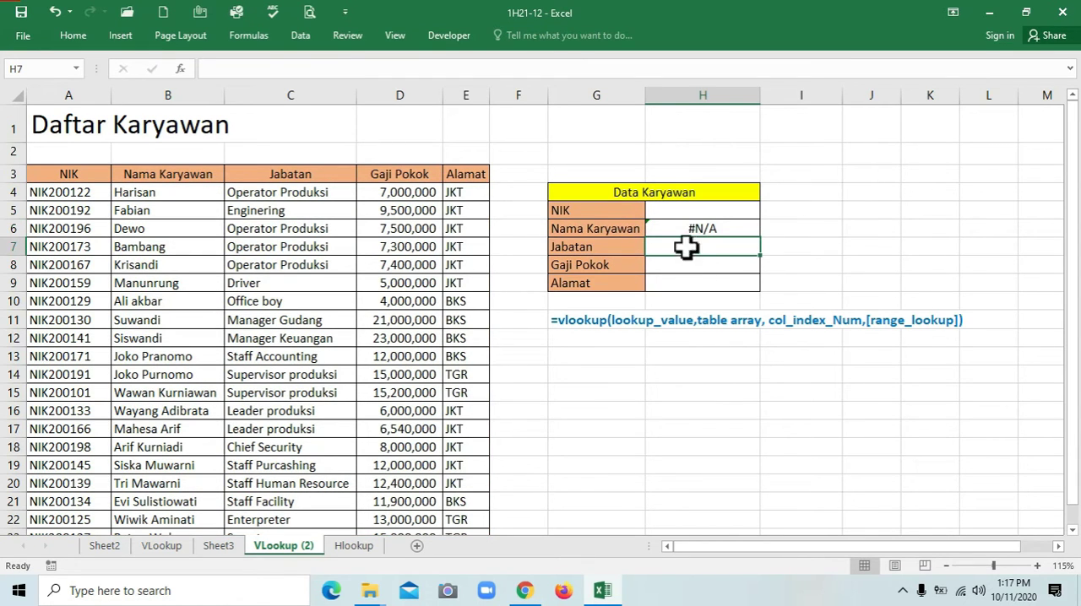
pyautogui.click(680, 211)
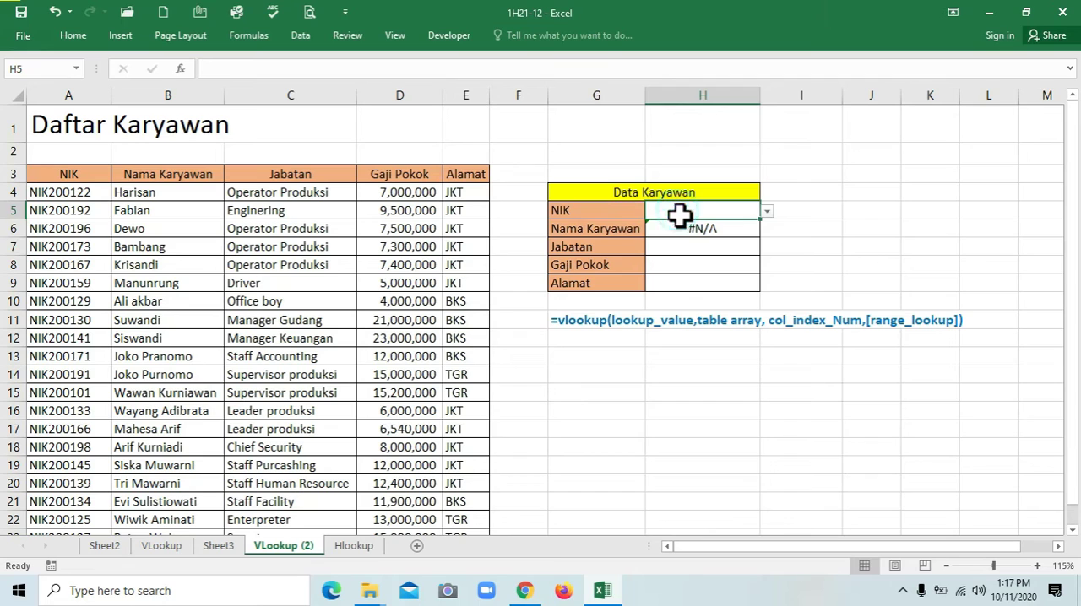
pyautogui.click(688, 229)
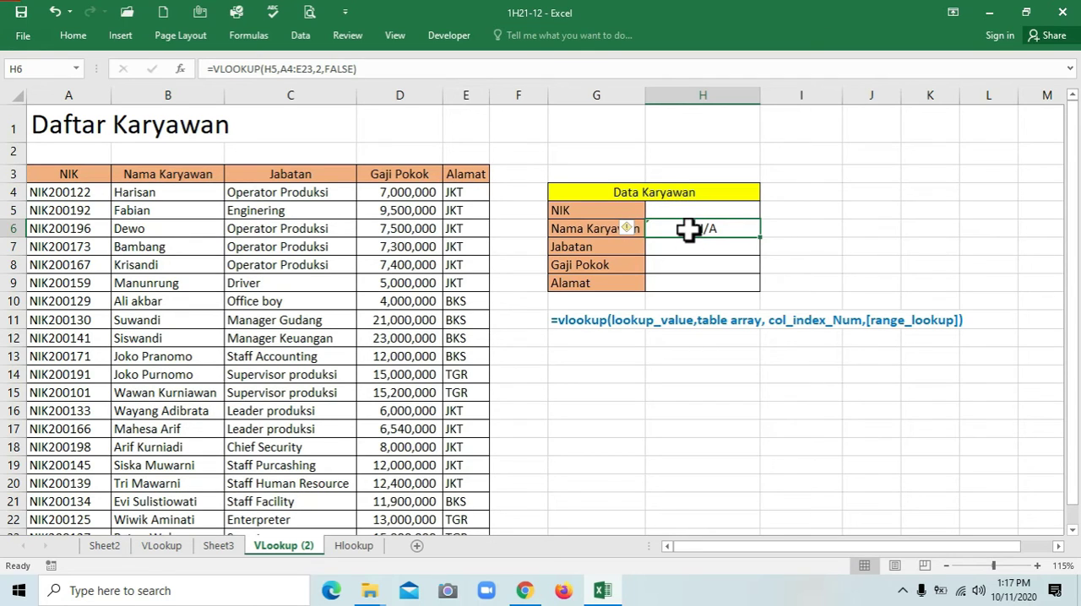
# Choose the second NIK in the H5 drop-down list and compare the name in H6 with the matching employee table row
pyautogui.click(694, 212)
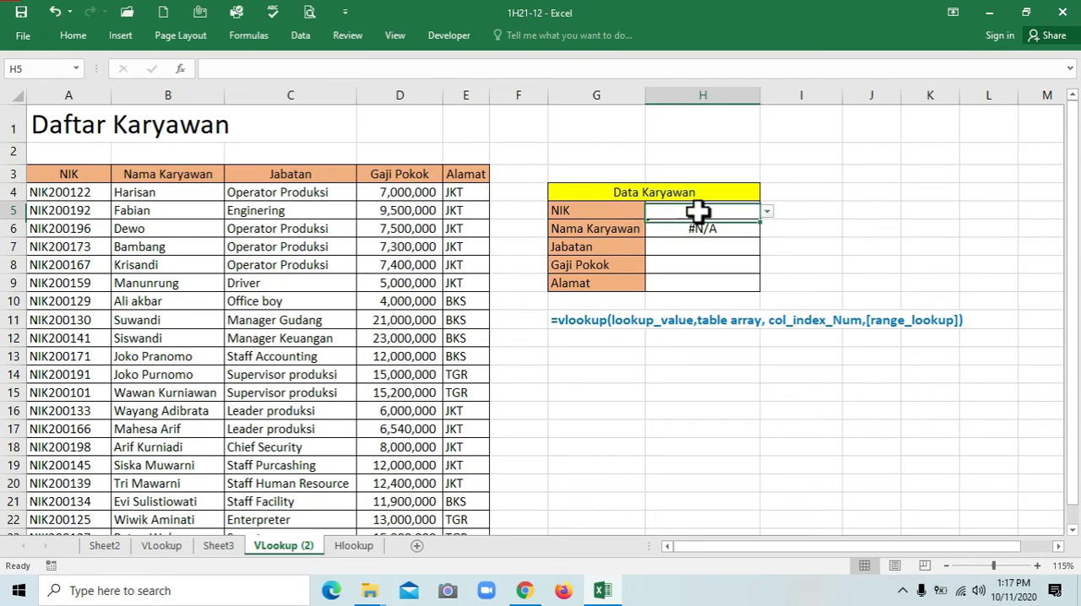
pyautogui.click(766, 211)
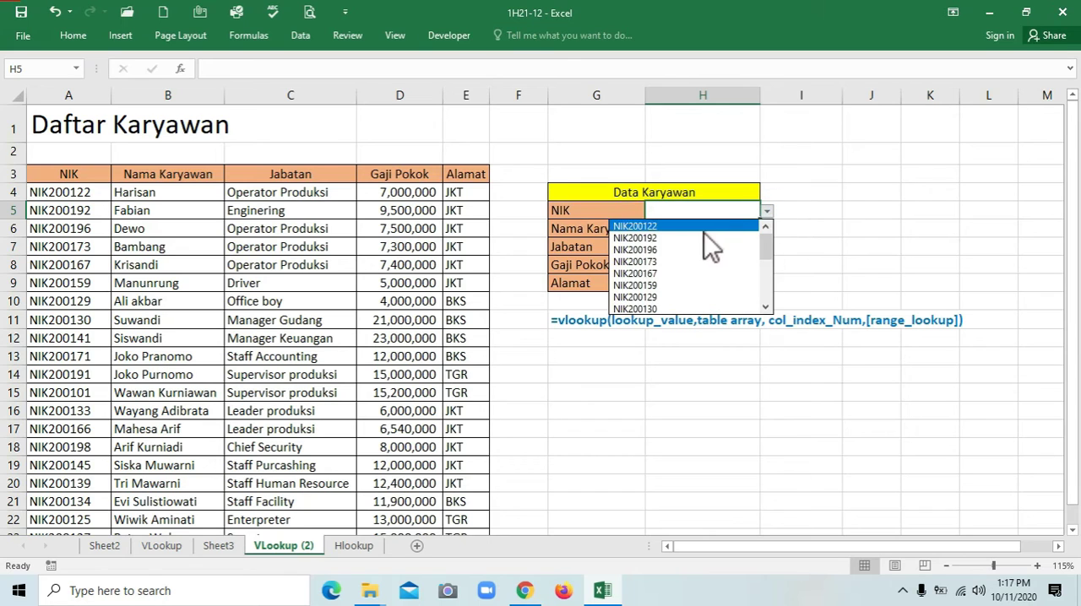
pyautogui.click(661, 237)
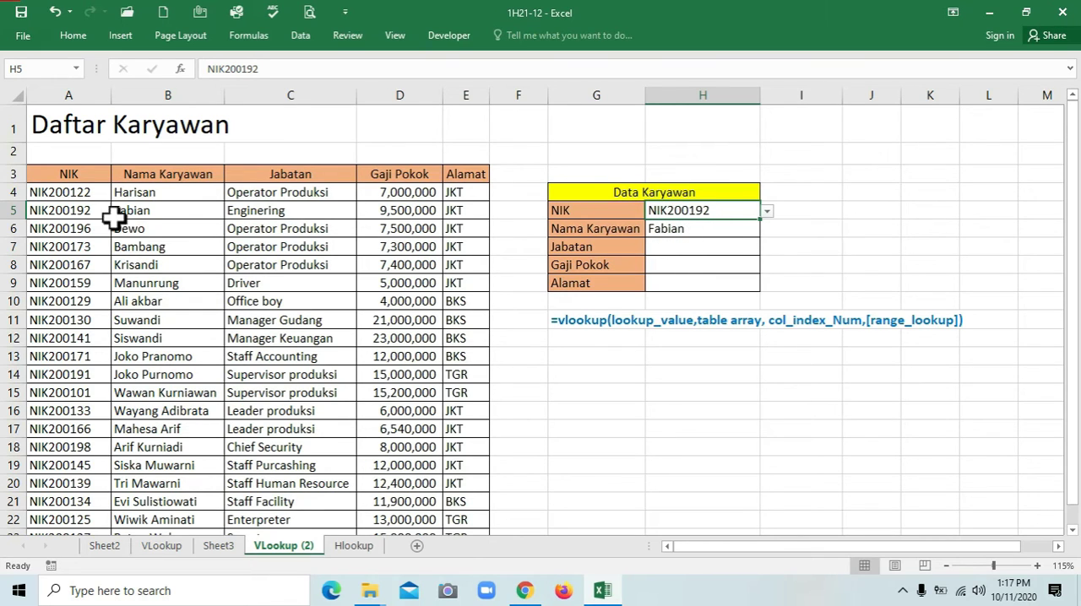
pyautogui.click(87, 213)
pyautogui.click(139, 212)
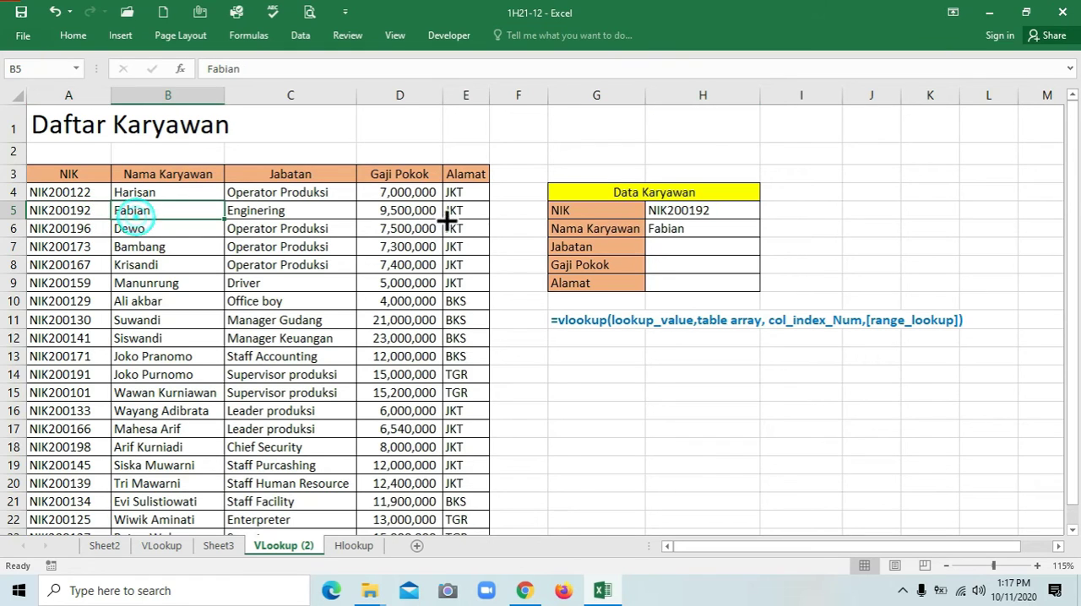
pyautogui.click(663, 230)
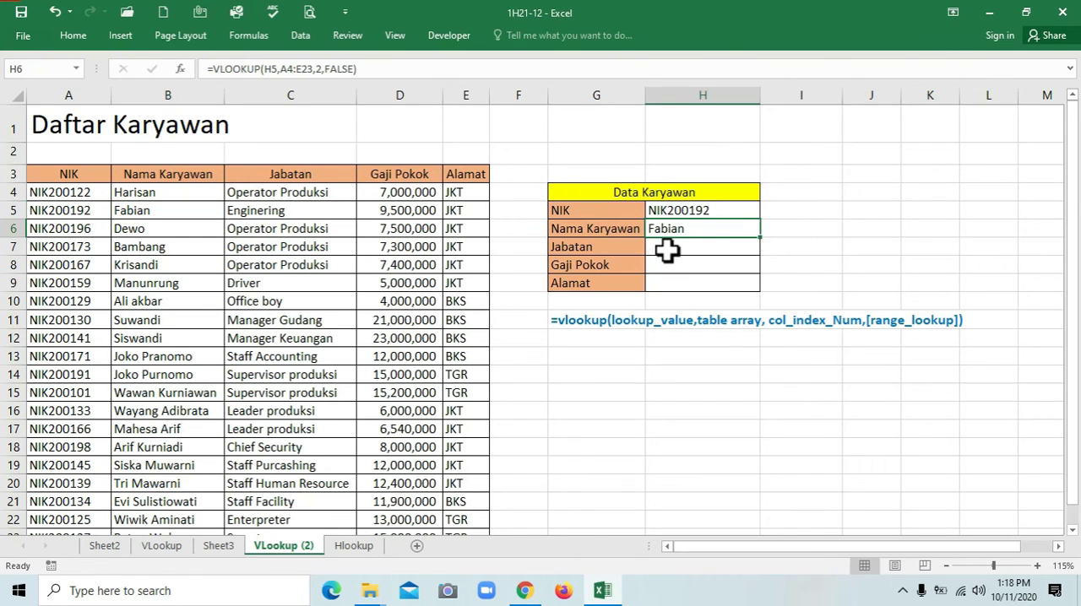
# Copy the VLOOKUP formula text from H6 into the Jabatan cell H7 unchanged and review its arguments
pyautogui.click(667, 251)
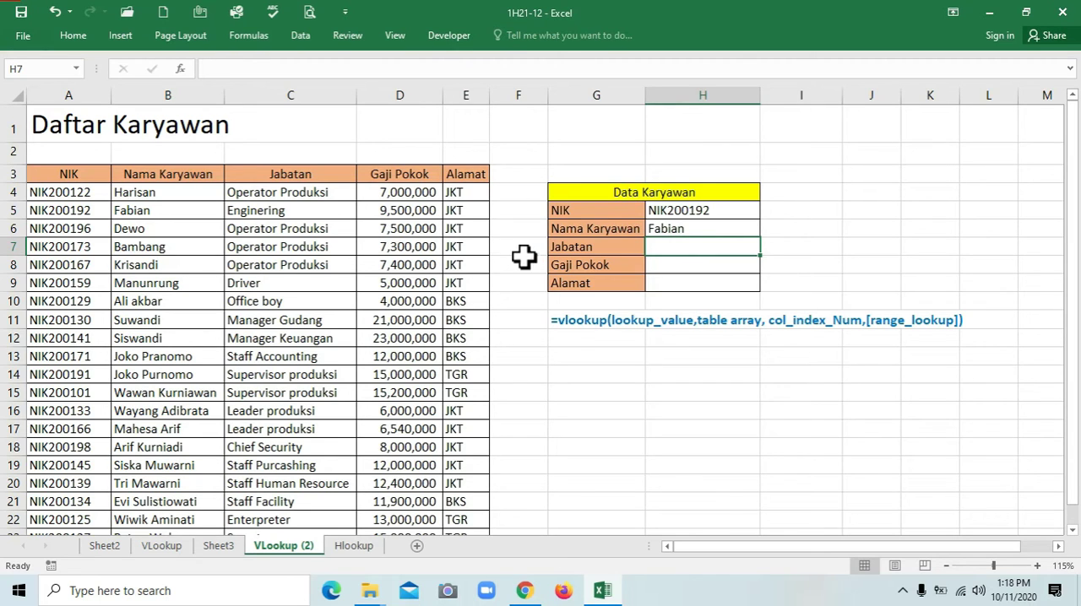
pyautogui.click(647, 228)
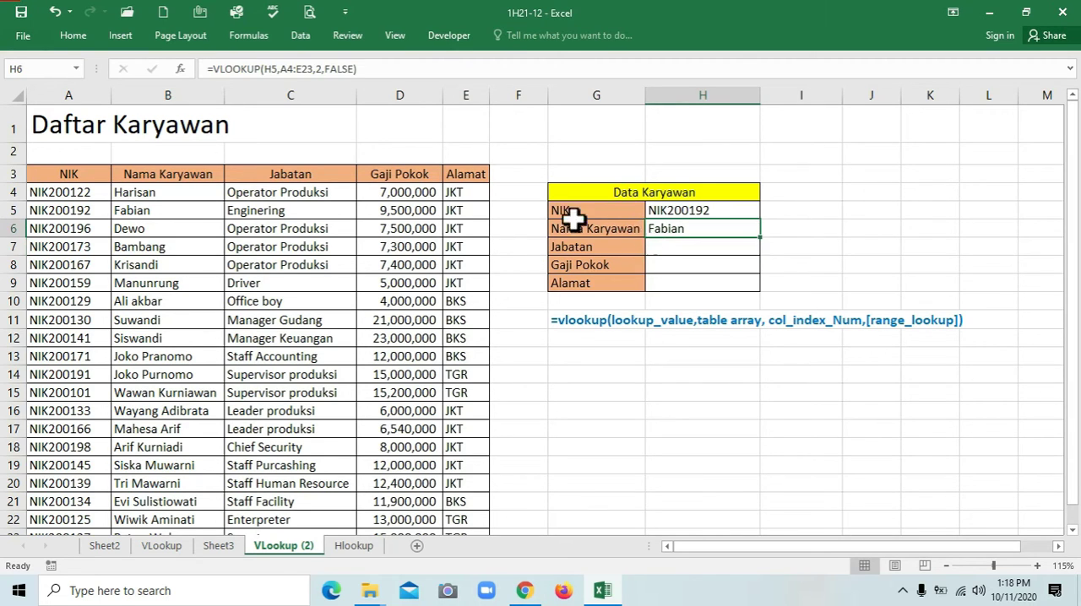
pyautogui.moveTo(209, 72); pyautogui.dragTo(405, 75)
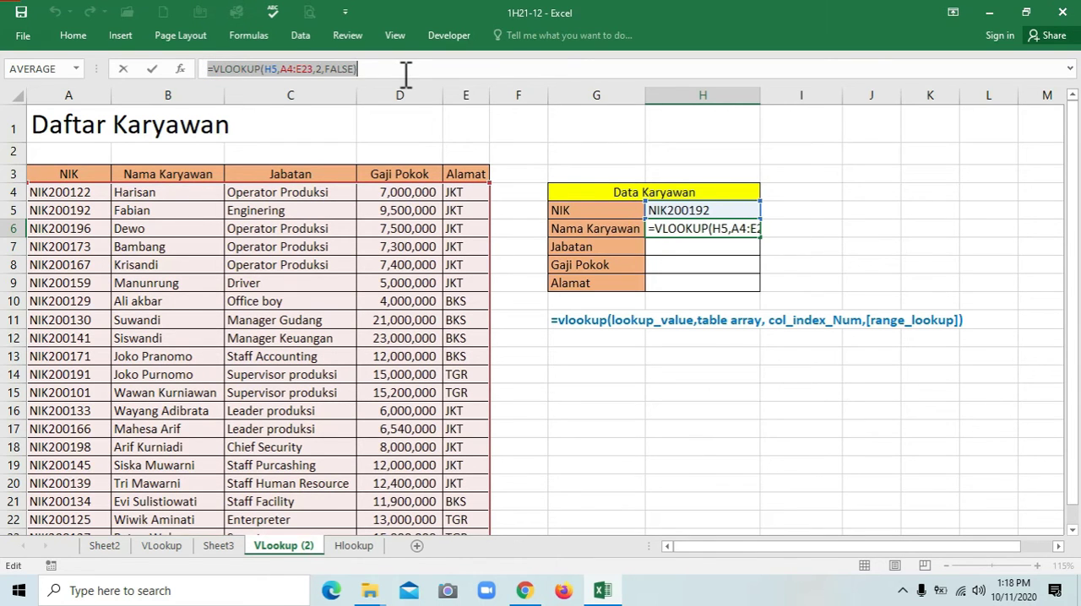
pyautogui.hotkey('ctrl', 'c')
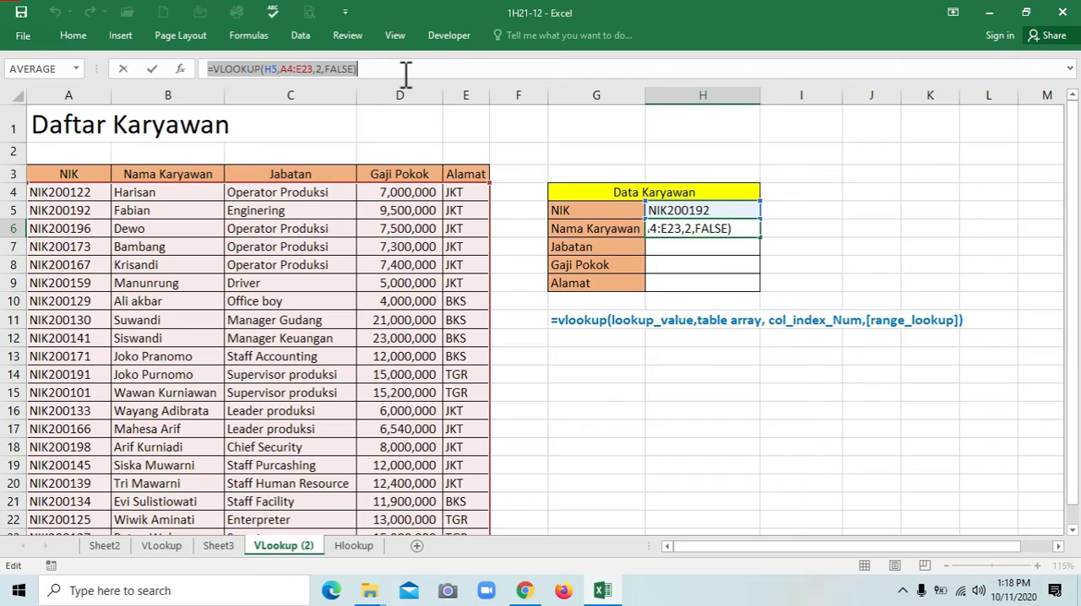
pyautogui.write('=')
pyautogui.click(673, 245)
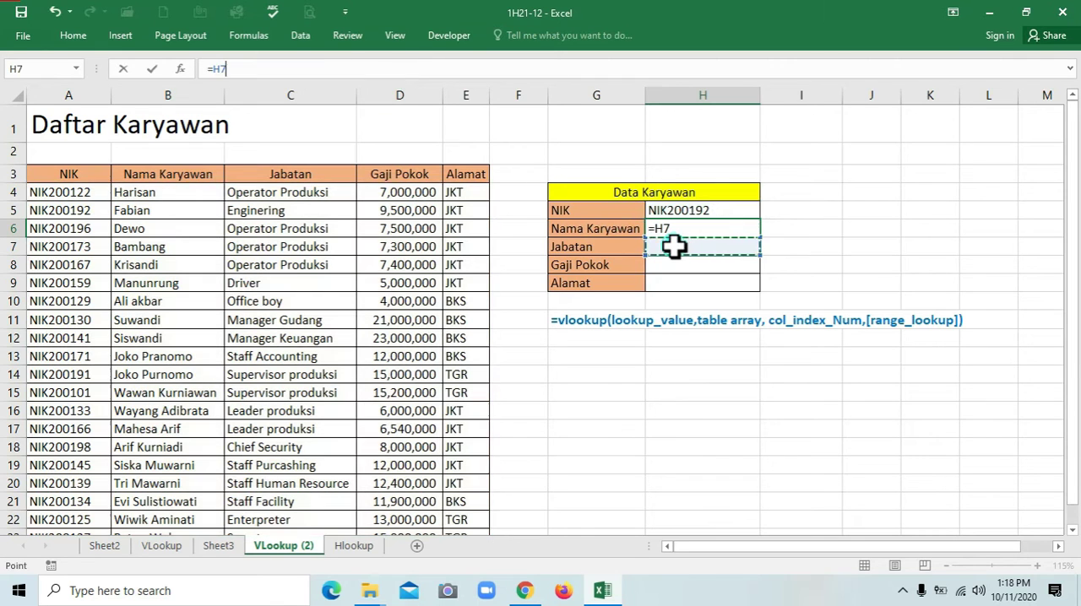
pyautogui.press('Escape')
pyautogui.click(674, 246)
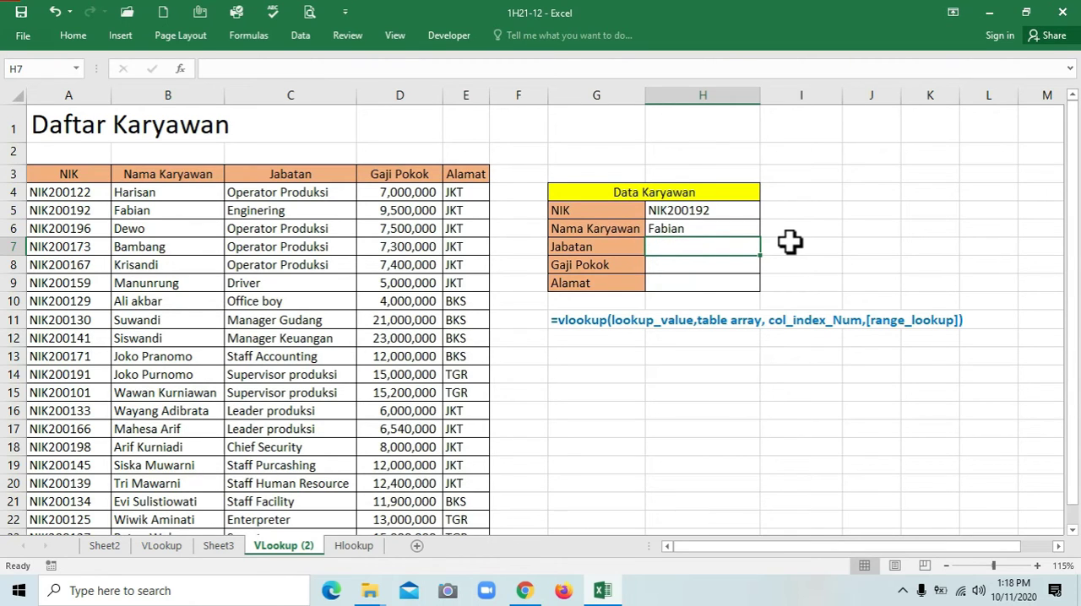
pyautogui.hotkey('ctrl', 'v')
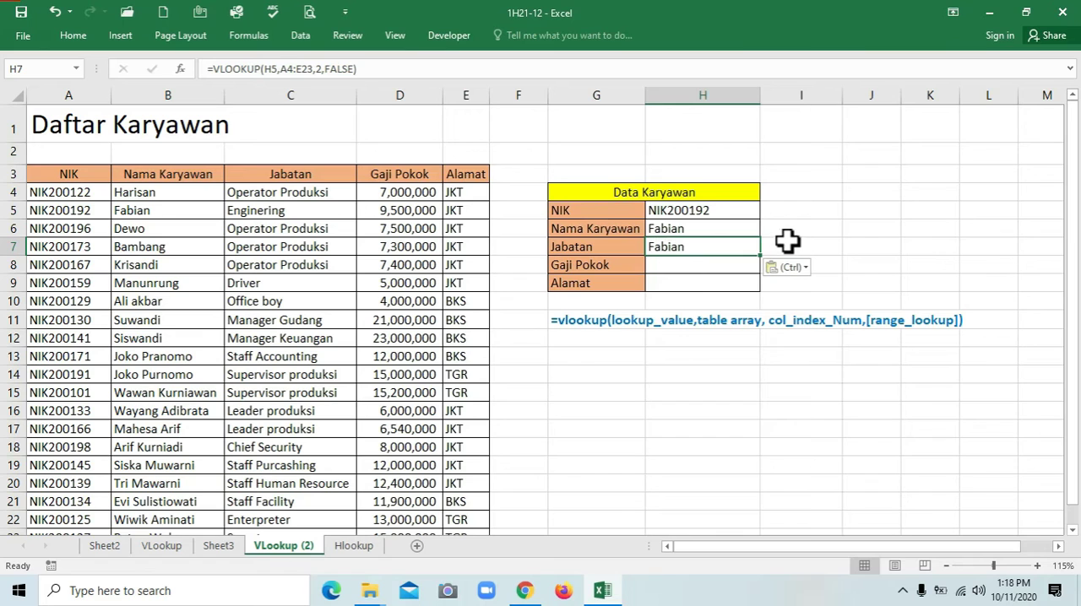
pyautogui.press('F2')
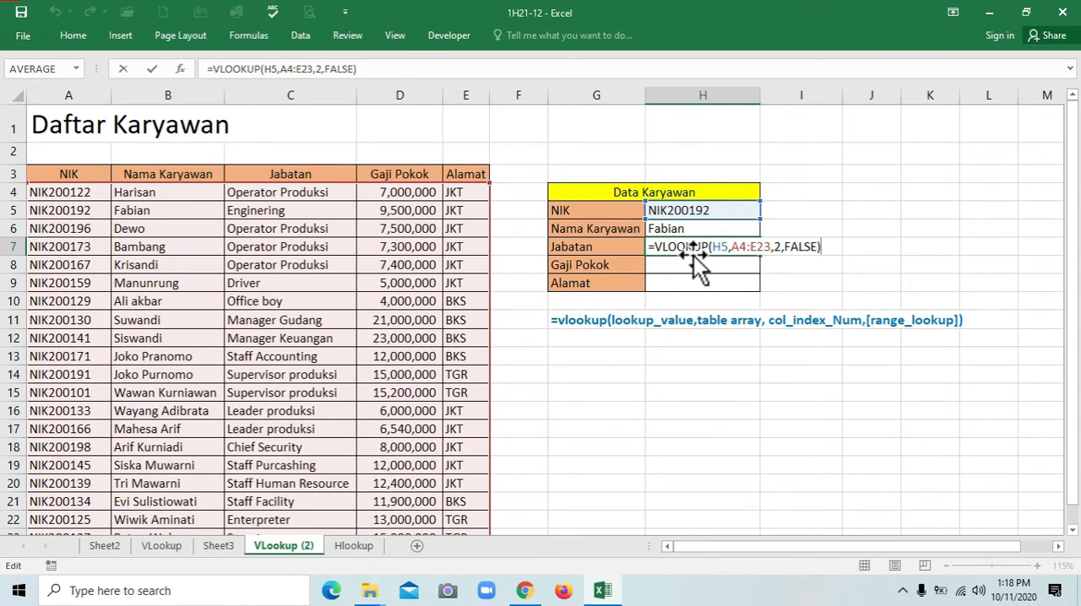
pyautogui.press('Escape')
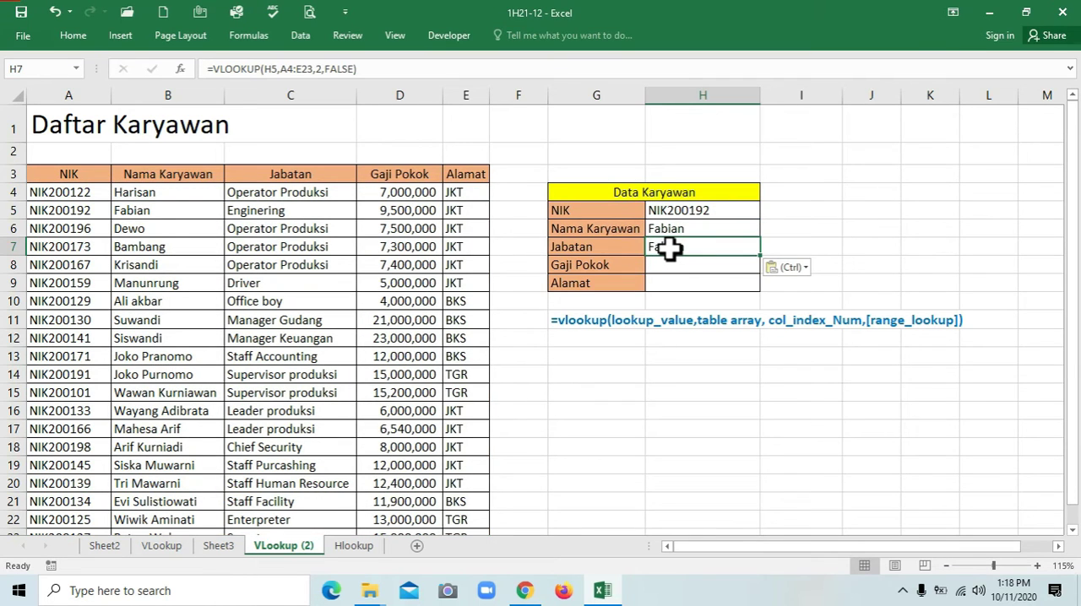
pyautogui.press('F2')
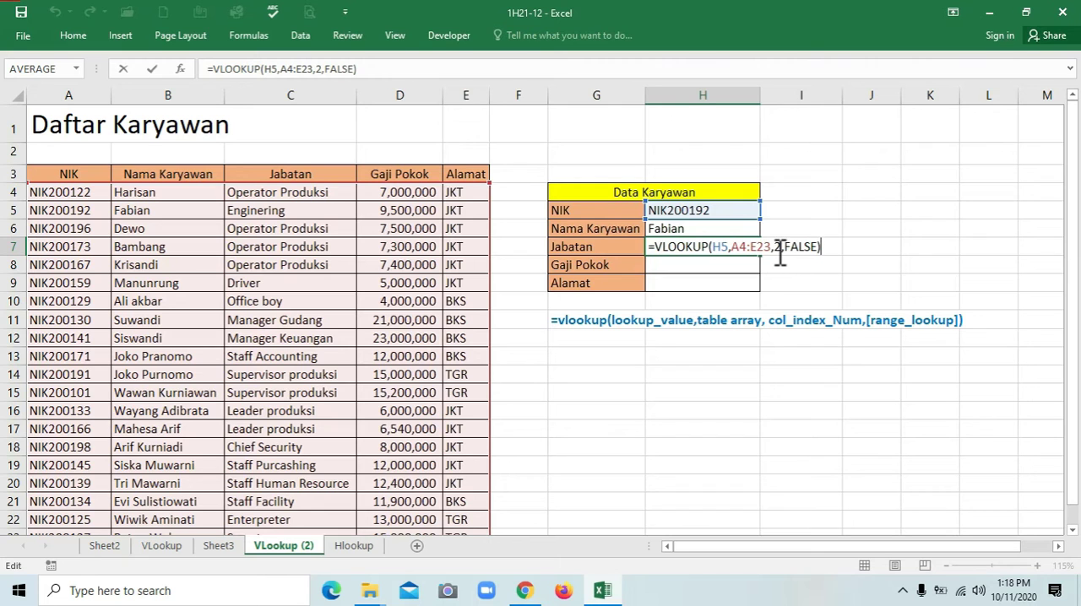
pyautogui.hotkey('ctrl', 'Return')
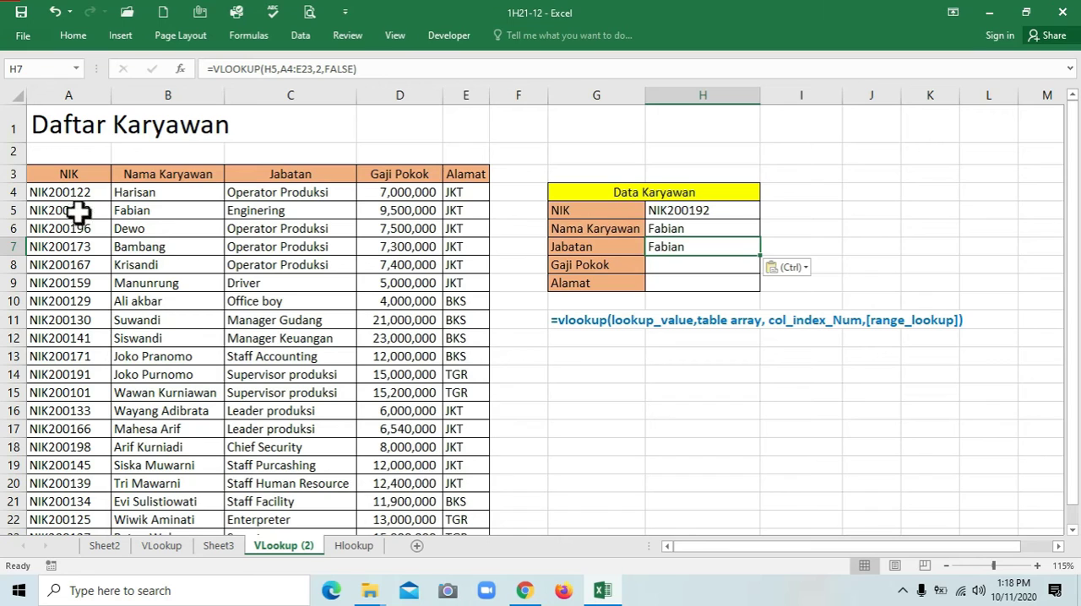
# Enter 1 in cell A2 above the NIK header and reduce its font size
pyautogui.click(54, 152)
pyautogui.write('1')
pyautogui.click(144, 160)
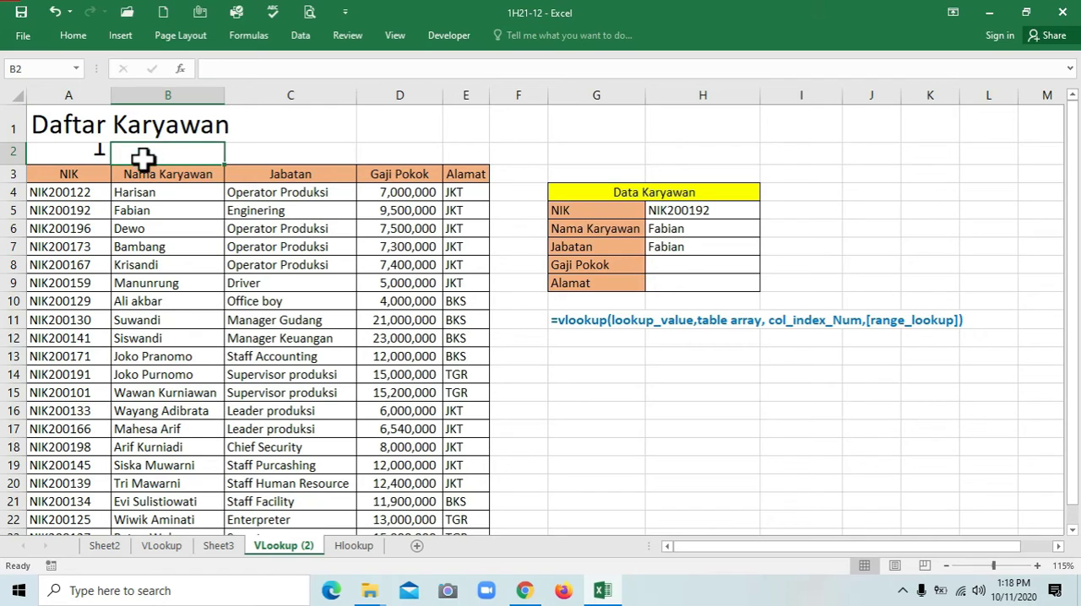
pyautogui.click(98, 152)
pyautogui.click(77, 40)
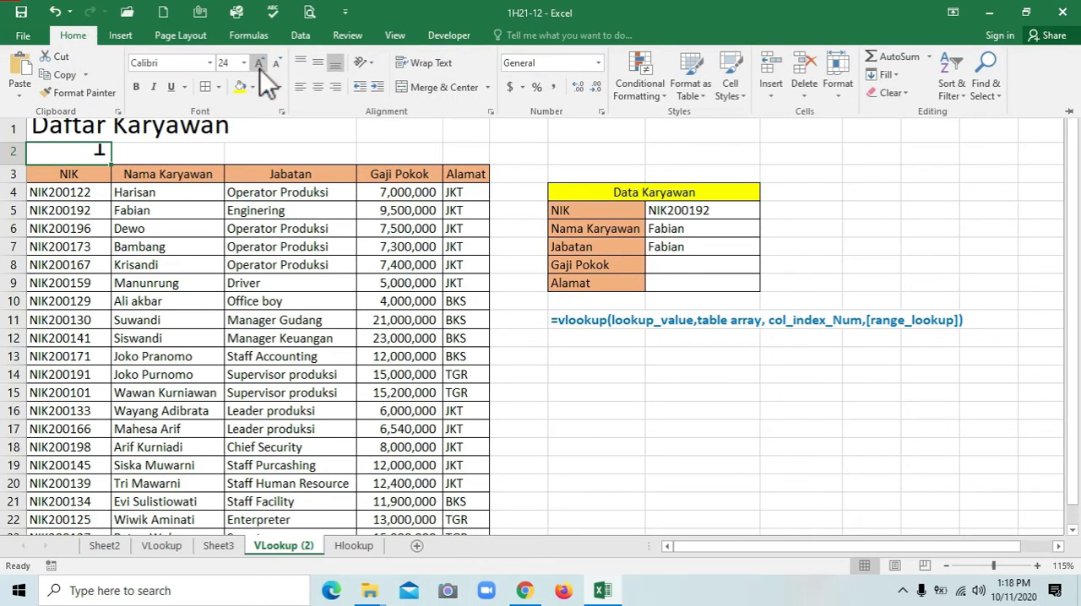
pyautogui.click(244, 63)
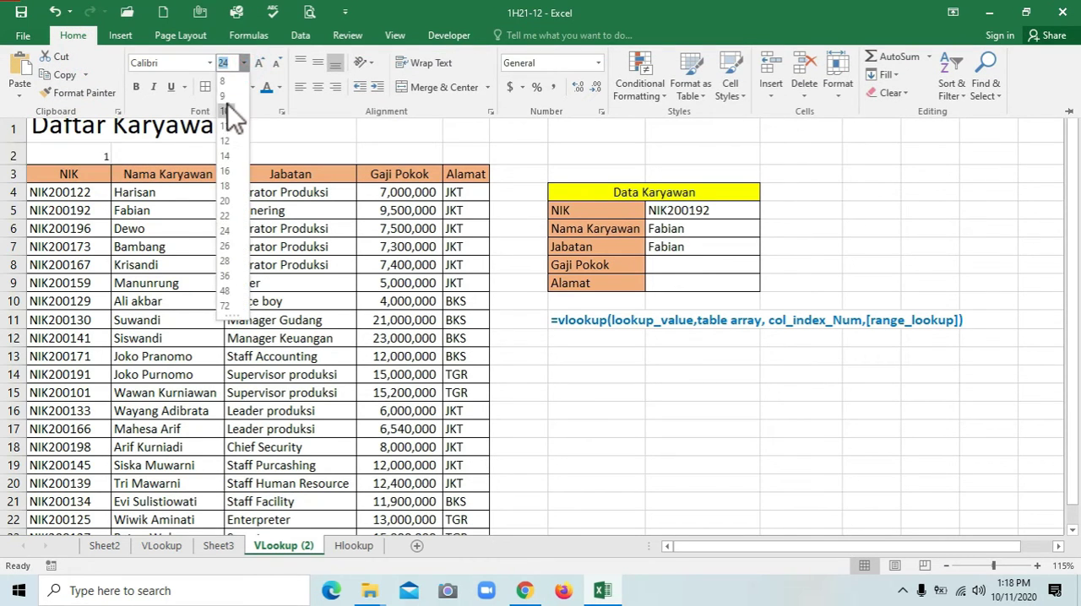
pyautogui.click(224, 95)
# Fill the 1 from A2 across row 2 to E2, above the table headers
pyautogui.click(143, 155)
pyautogui.click(103, 156)
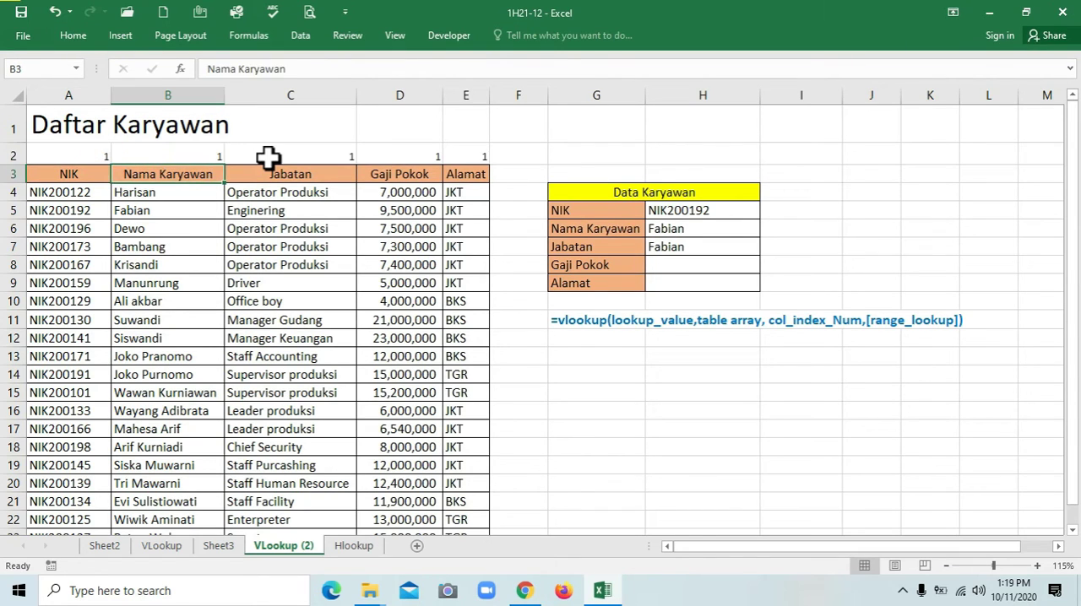
pyautogui.press('Down')
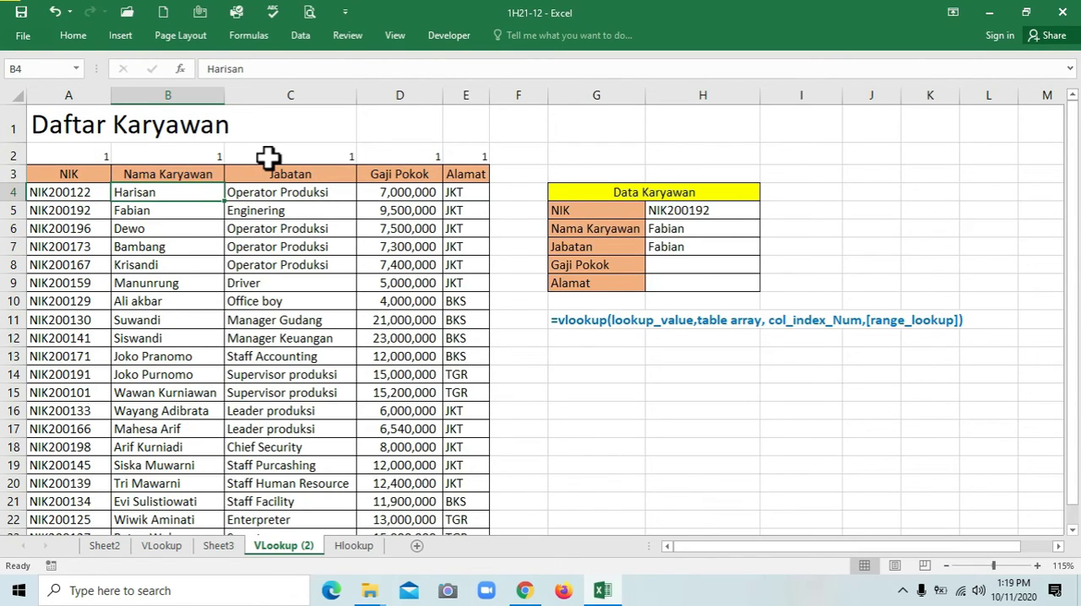
# Number the remaining table columns in row 2 by entering 2, 3, 4 and 5 in B2 to E2
pyautogui.press('Up')
pyautogui.press('Up')
pyautogui.write('2')
pyautogui.press('Right')
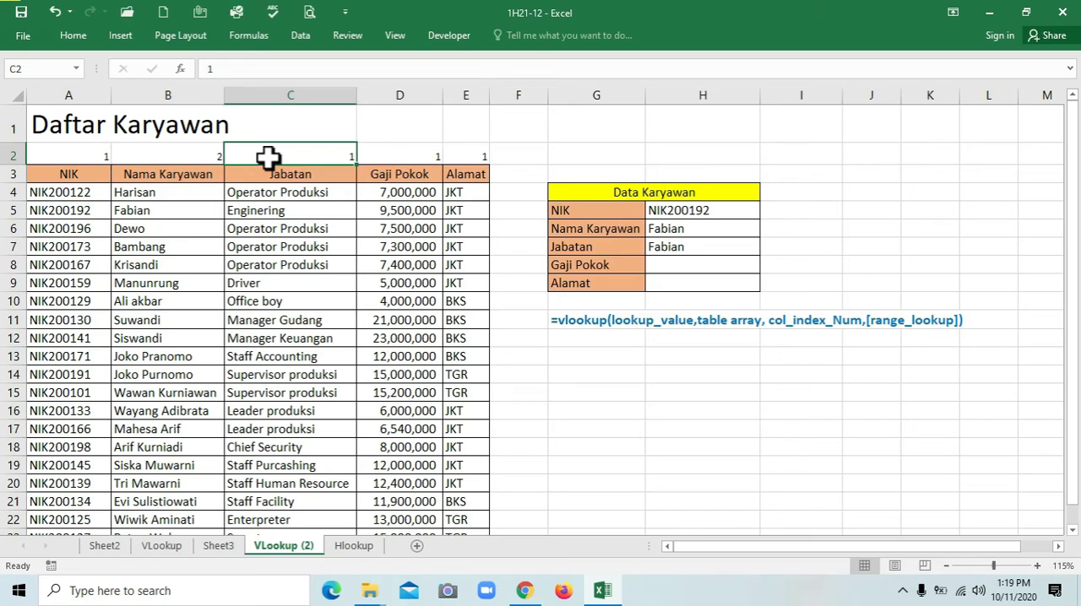
pyautogui.write('3')
pyautogui.press('Right')
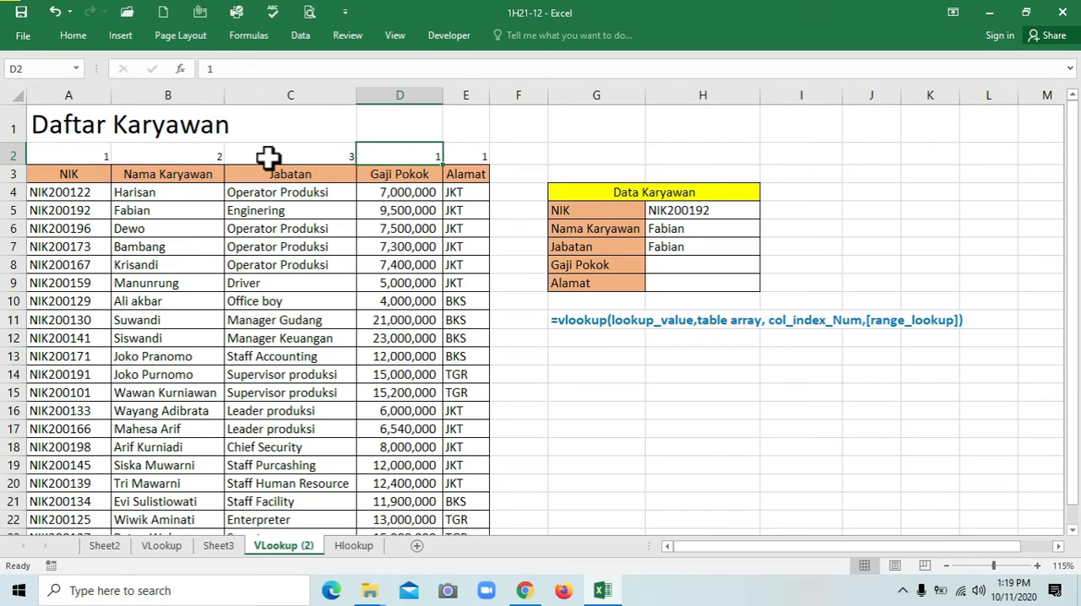
pyautogui.write('4')
pyautogui.press('Right')
pyautogui.write('5')
pyautogui.press('Right')
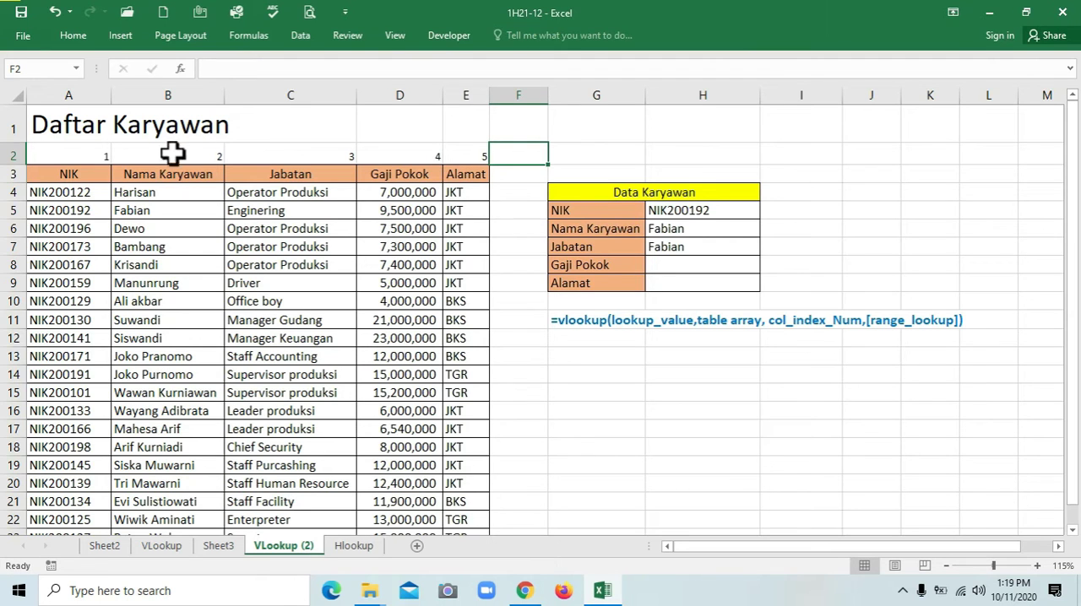
# Set the column index of the VLOOKUP formula in the Jabatan cell H7 to 3
pyautogui.click(711, 250)
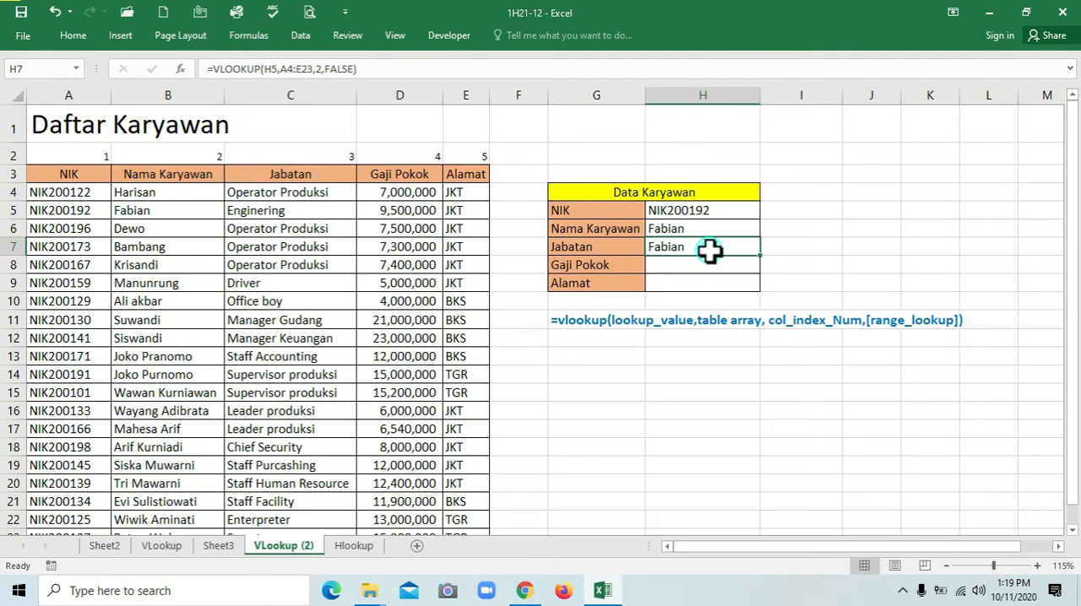
pyautogui.click(320, 68)
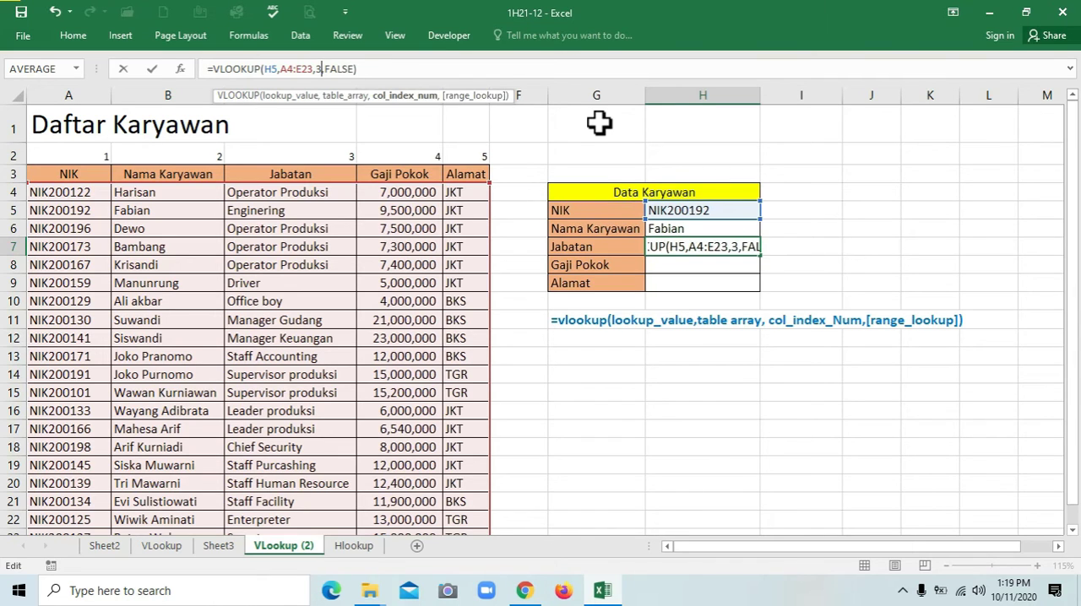
pyautogui.press('Return')
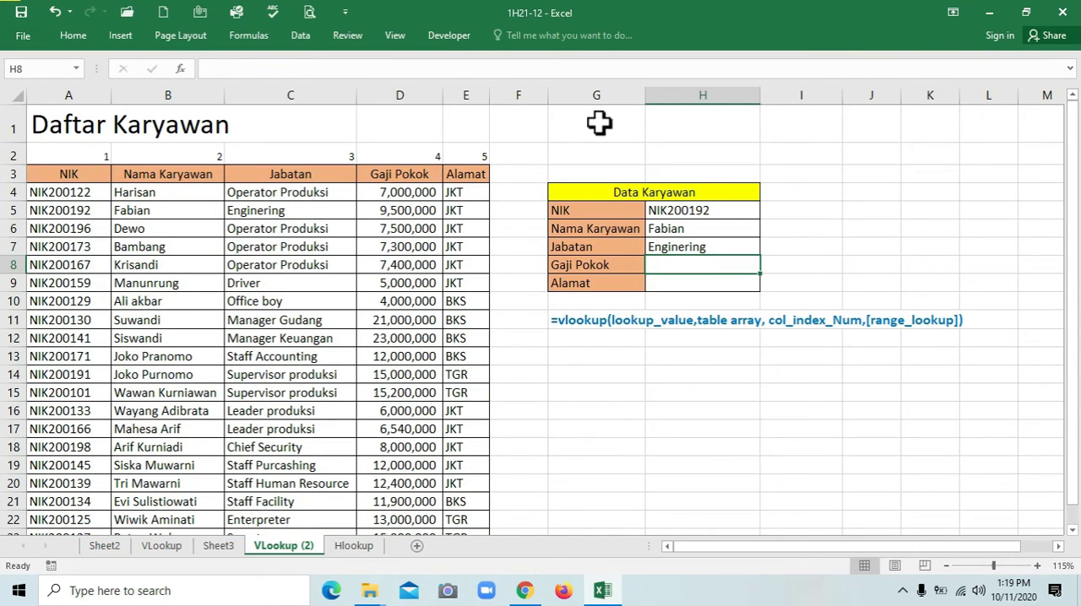
# Copy the VLOOKUP formula text from H7 into the Gaji Pokok cell H8
pyautogui.click(679, 247)
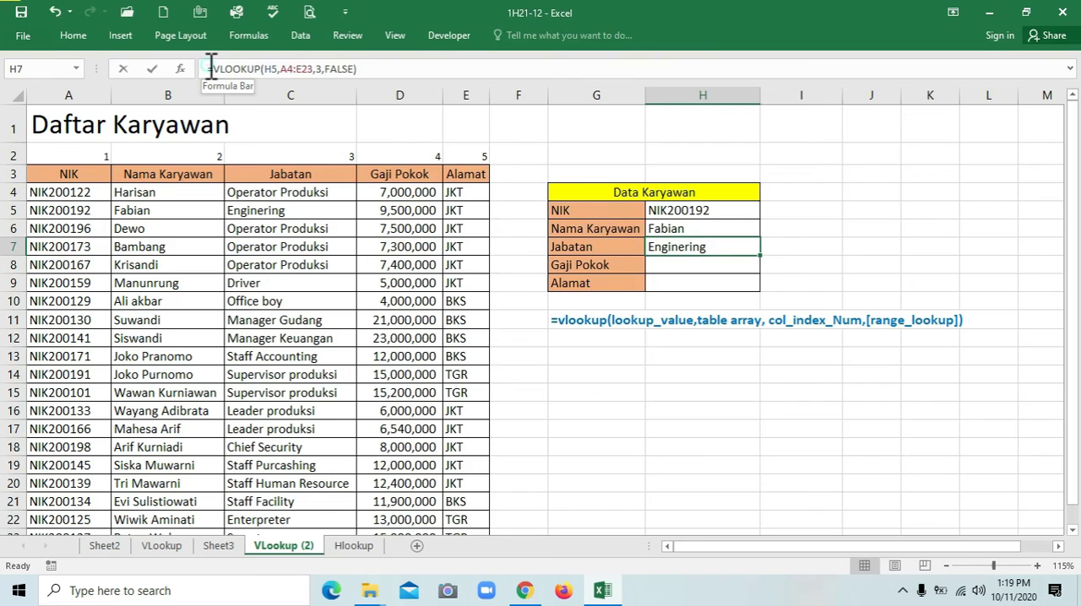
pyautogui.click(212, 68)
pyautogui.click(368, 71)
pyautogui.tripleClick(368, 71)
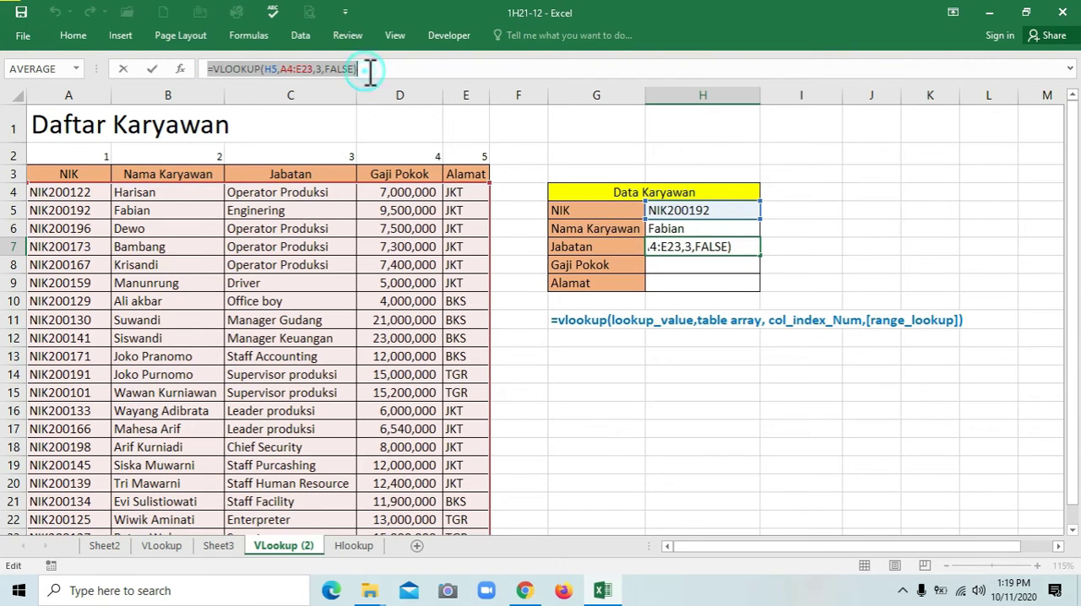
pyautogui.press('Escape')
pyautogui.click(743, 265)
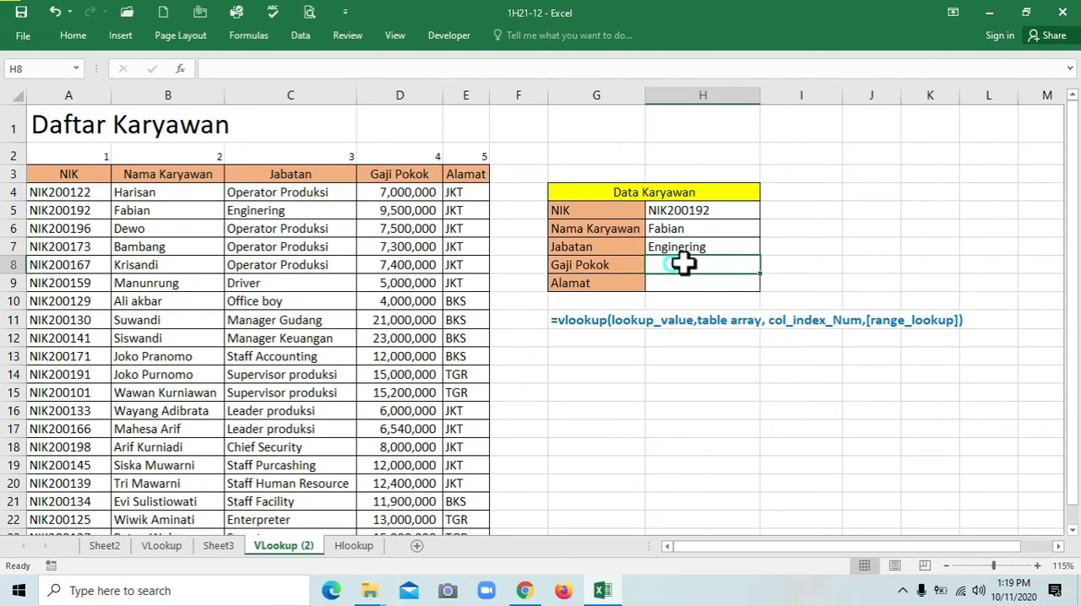
pyautogui.hotkey('ctrl', 'v')
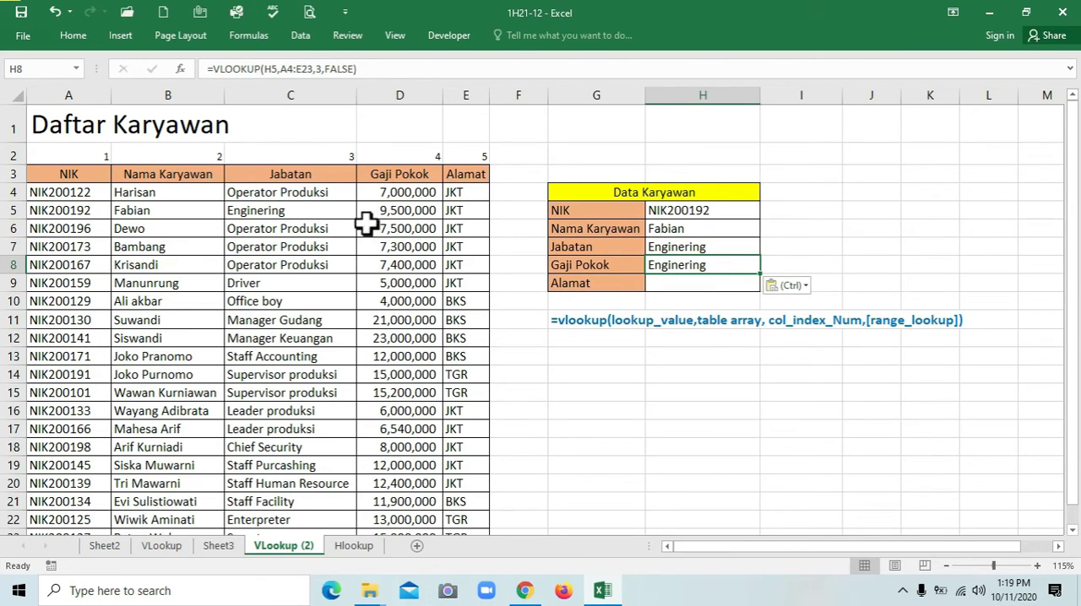
# Set the column index of the VLOOKUP formula in the Gaji Pokok cell H8 to 4
pyautogui.click(323, 69)
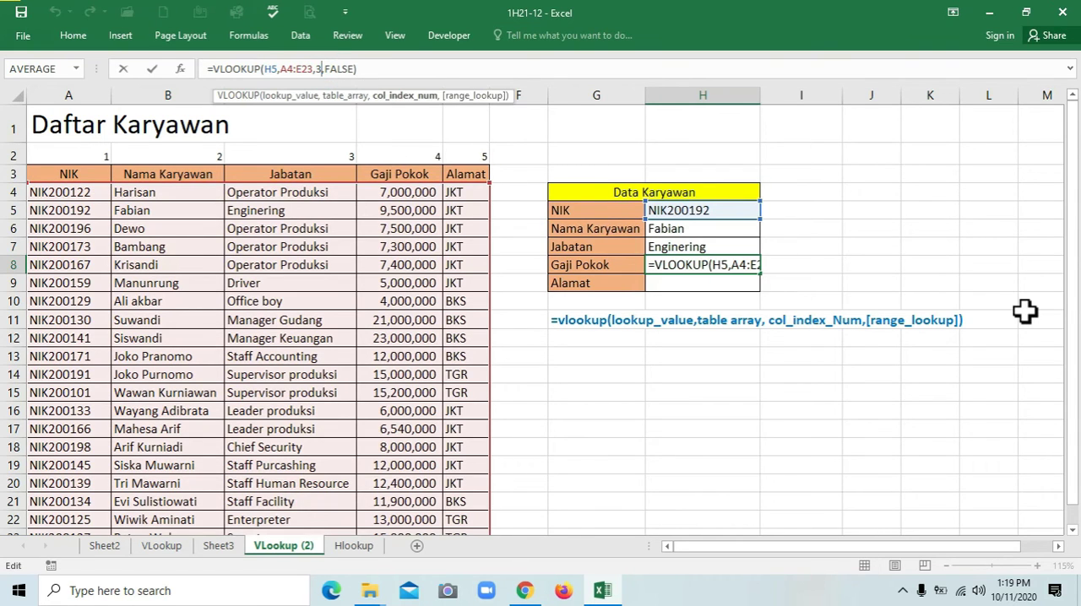
pyautogui.press('BackSpace')
pyautogui.write('4')
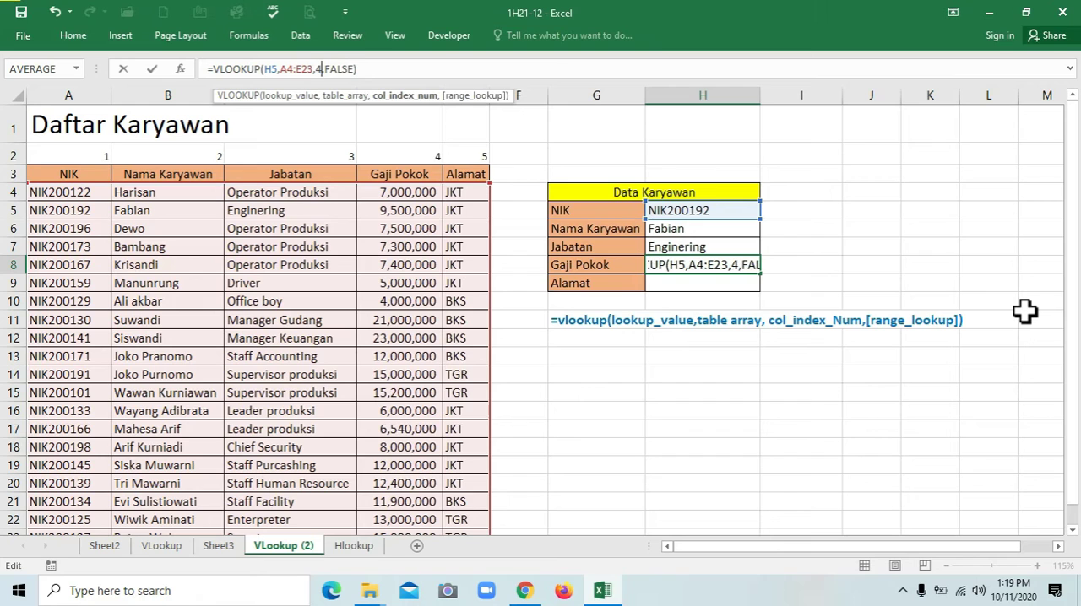
pyautogui.press('Return')
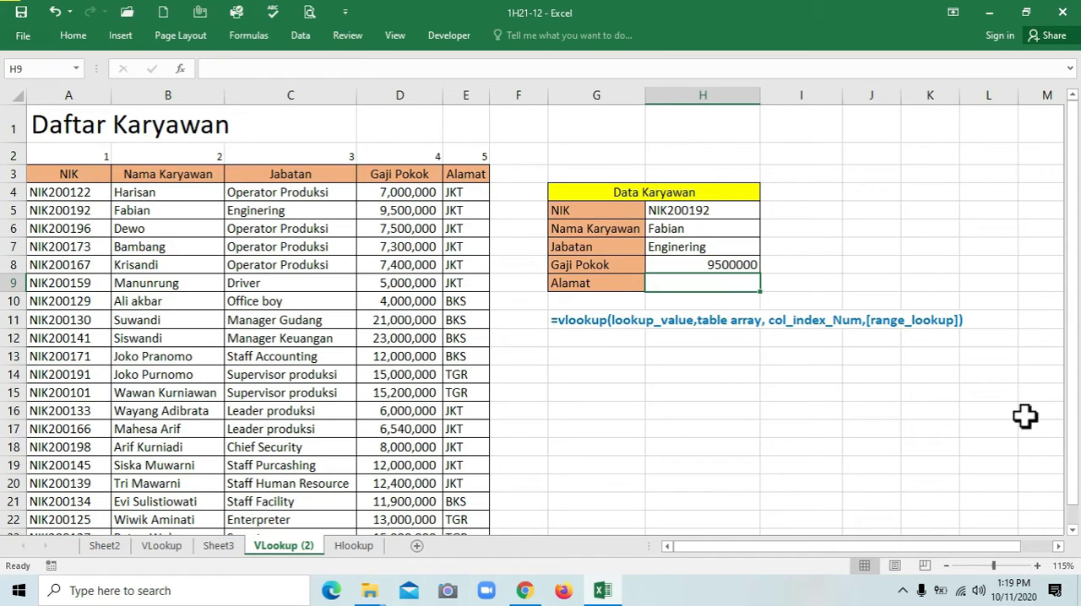
# Format the Gaji Pokok result in H8 with a thousands separator and no decimal places
pyautogui.click(726, 268)
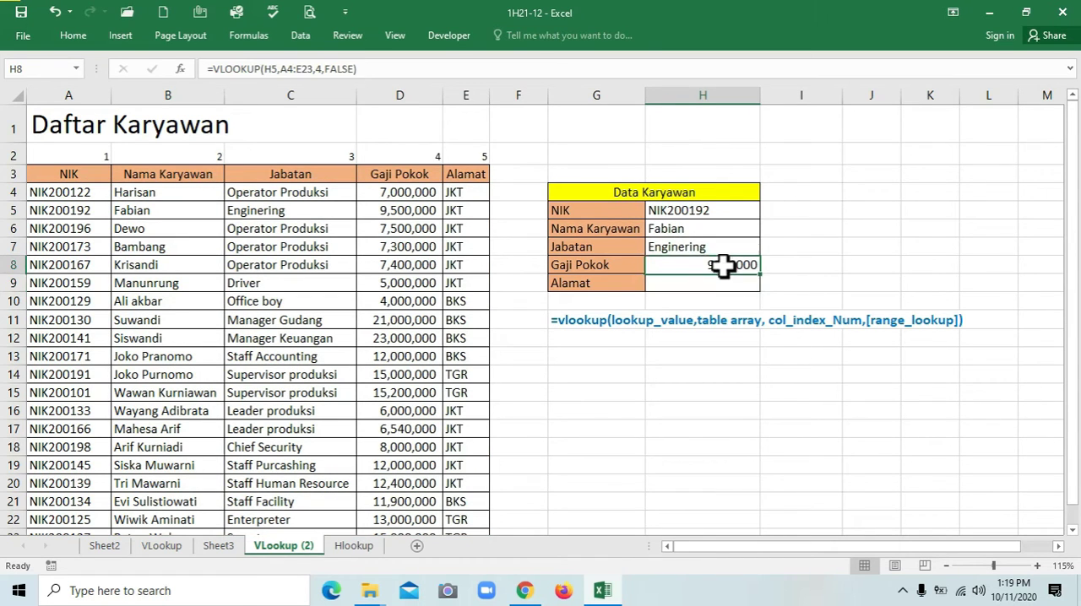
pyautogui.click(82, 32)
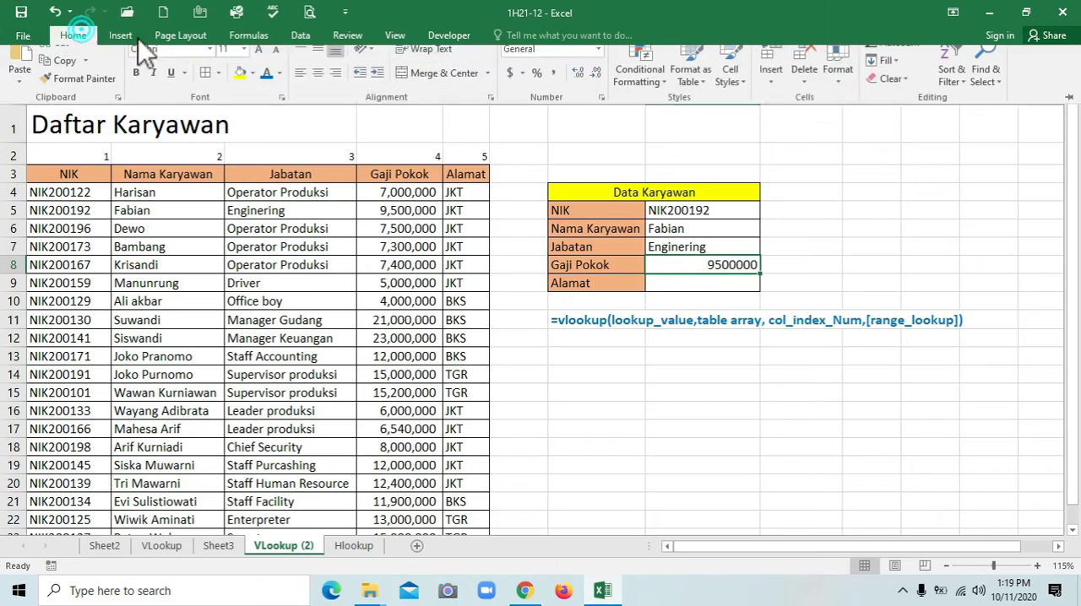
pyautogui.click(552, 86)
pyautogui.click(596, 87)
pyautogui.click(596, 87)
pyautogui.click(705, 274)
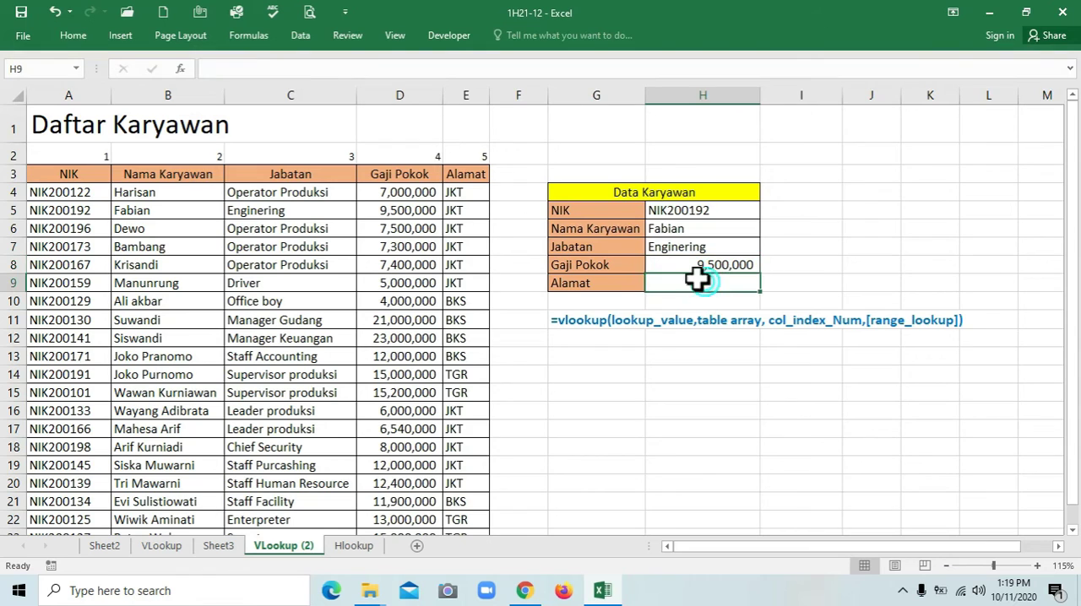
# Copy the VLOOKUP formula text from the Gaji Pokok cell H8 into the Alamat cell H9
pyautogui.click(207, 68)
pyautogui.moveTo(207, 69); pyautogui.dragTo(446, 74)
pyautogui.hotkey('ctrl', 'c')
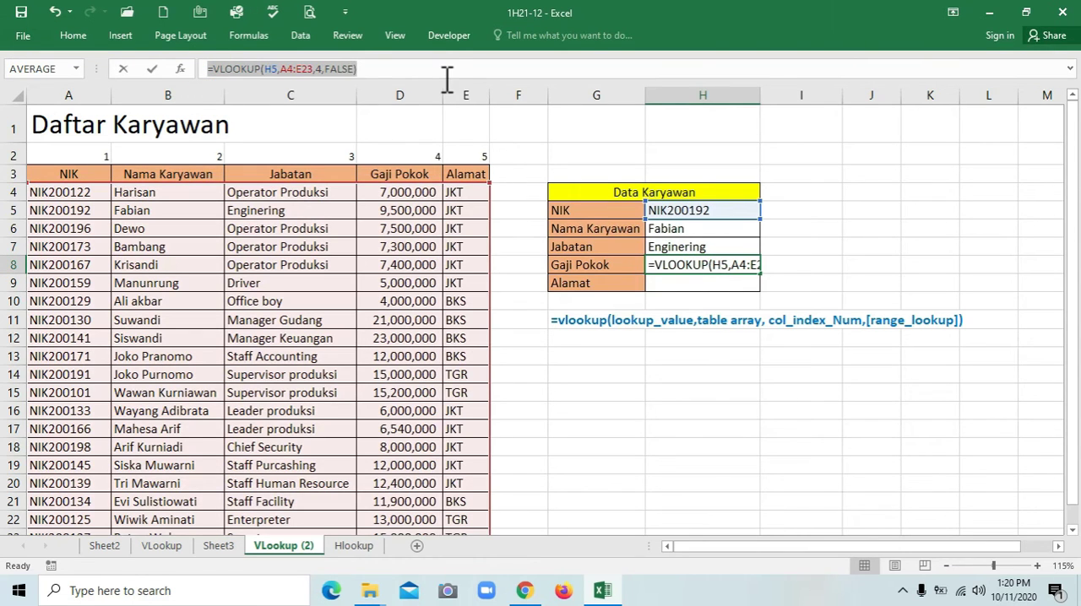
pyautogui.press('Escape')
pyautogui.click(667, 284)
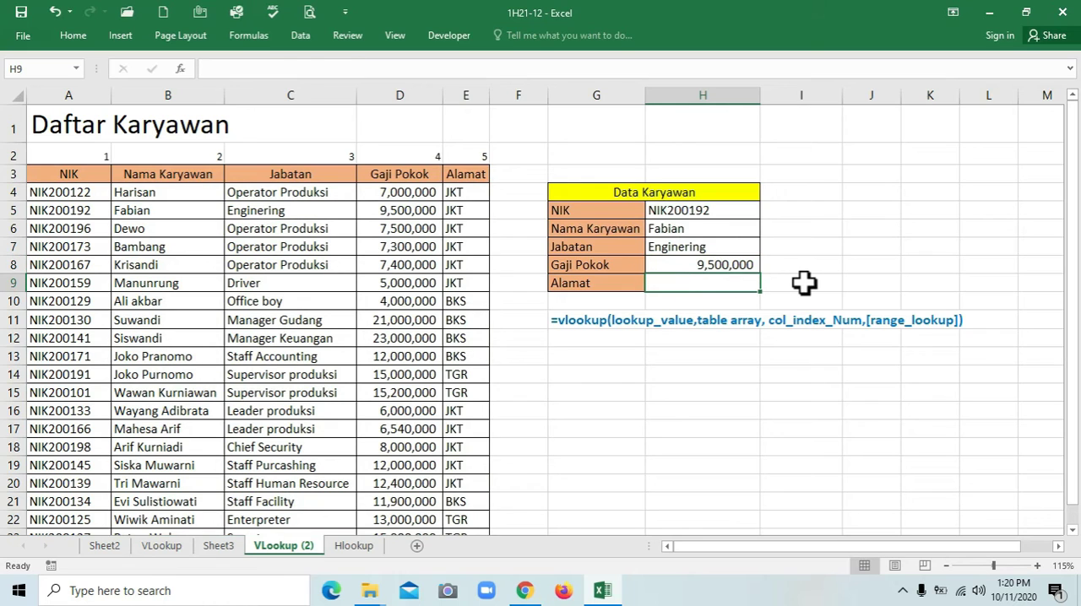
pyautogui.hotkey('ctrl', 'v')
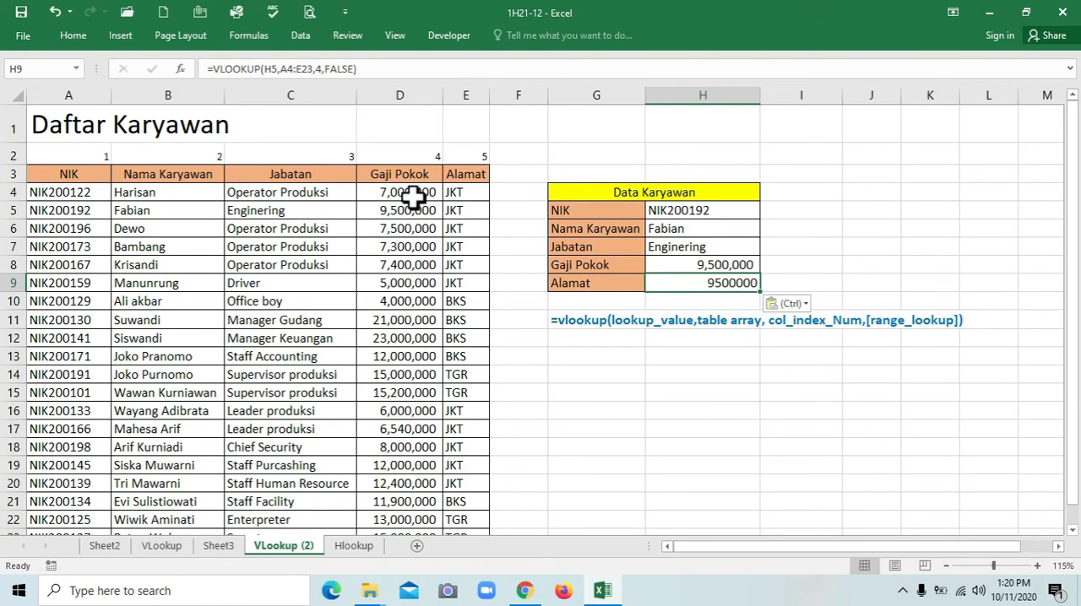
# Set the column index of the VLOOKUP formula in the Alamat cell H9 to 5
pyautogui.click(464, 191)
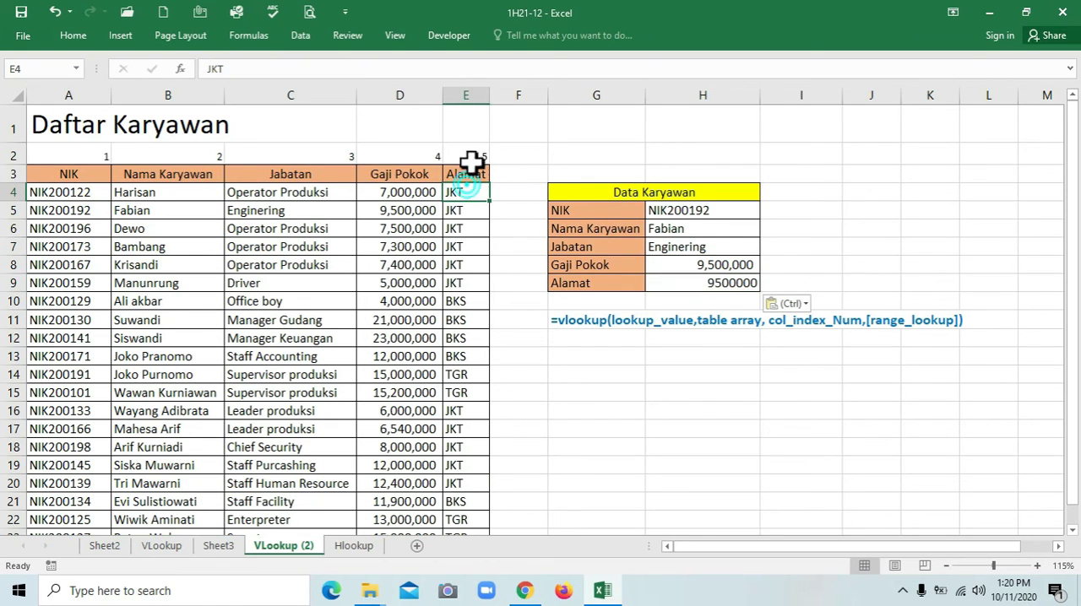
pyautogui.click(732, 287)
pyautogui.click(323, 68)
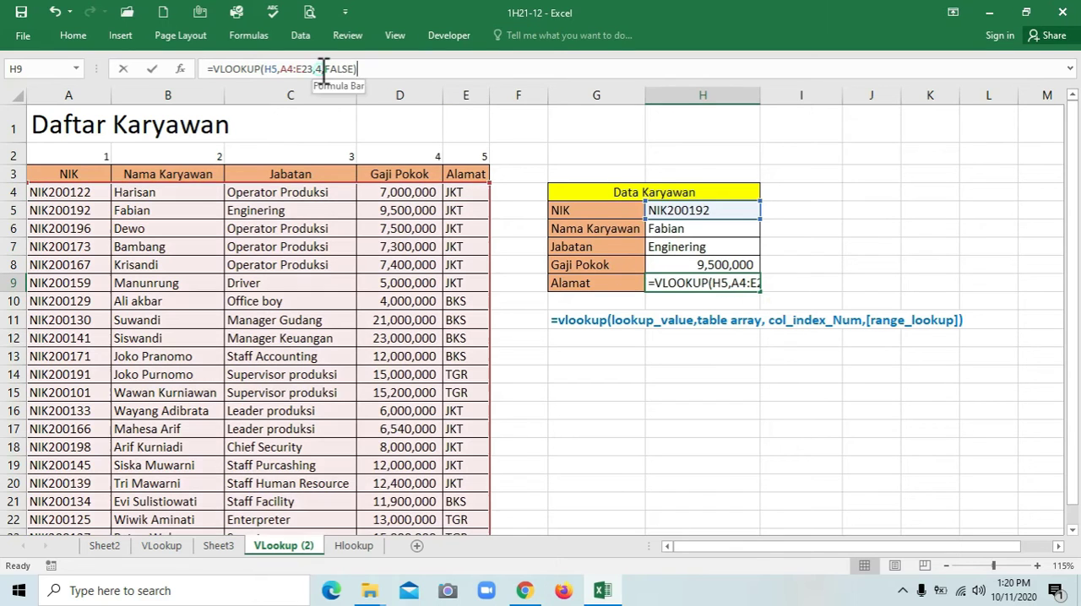
pyautogui.click(324, 68)
pyautogui.press('BackSpace')
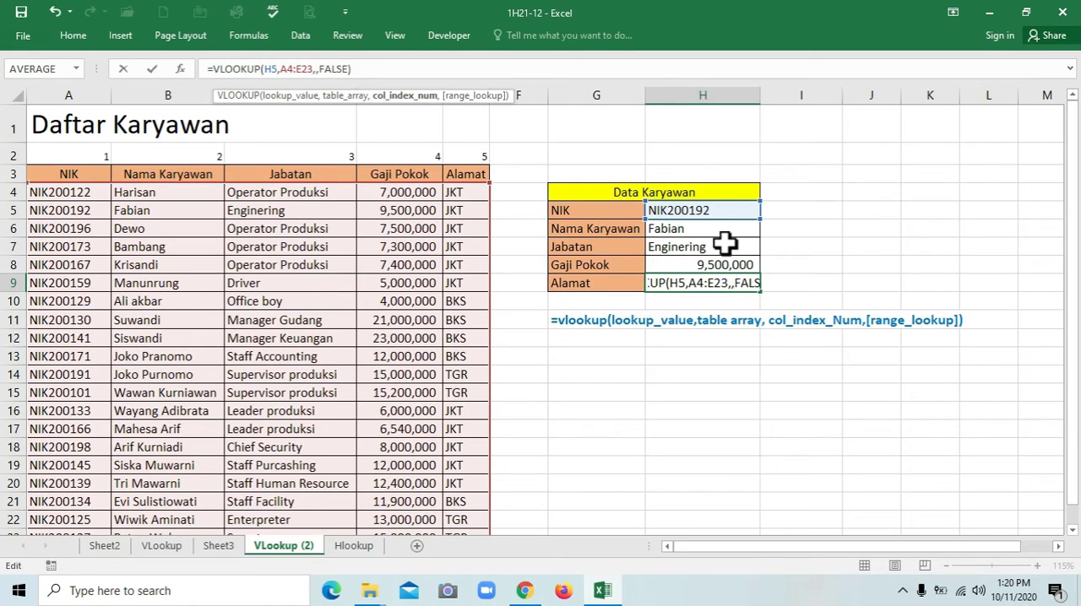
pyautogui.write('5')
pyautogui.press('Return')
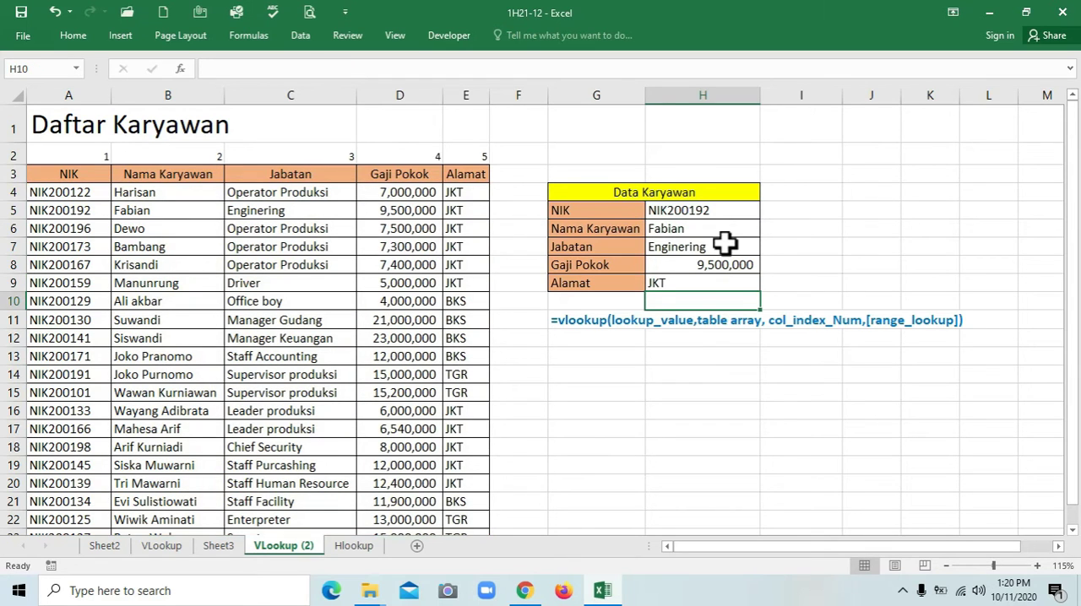
pyautogui.click(717, 280)
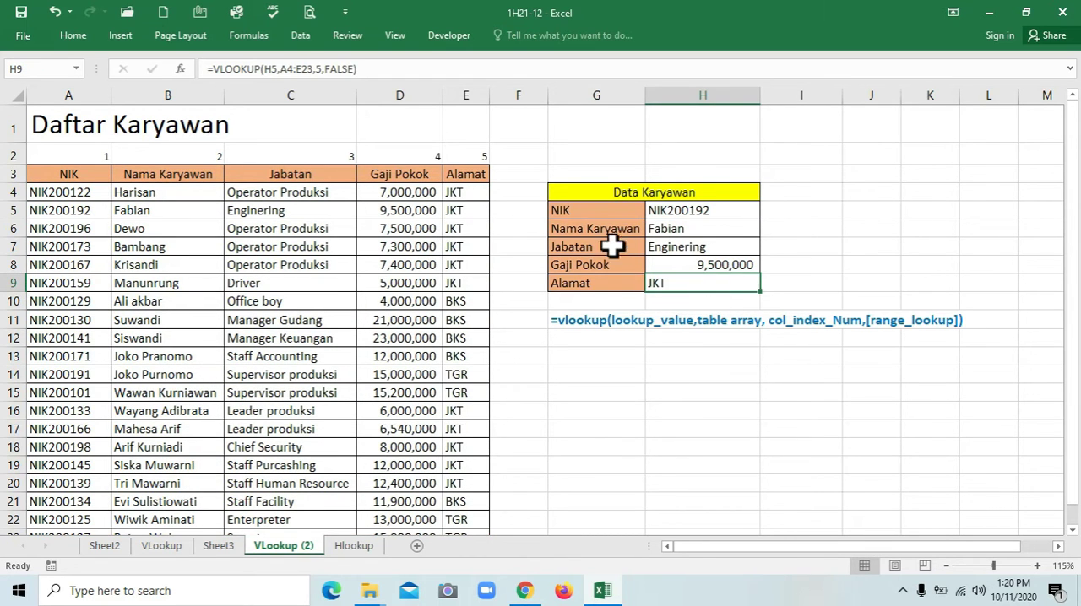
# Compare the NIK in H5 and the form's lookup results with the matching record in row 5 of the employee table
pyautogui.click(648, 214)
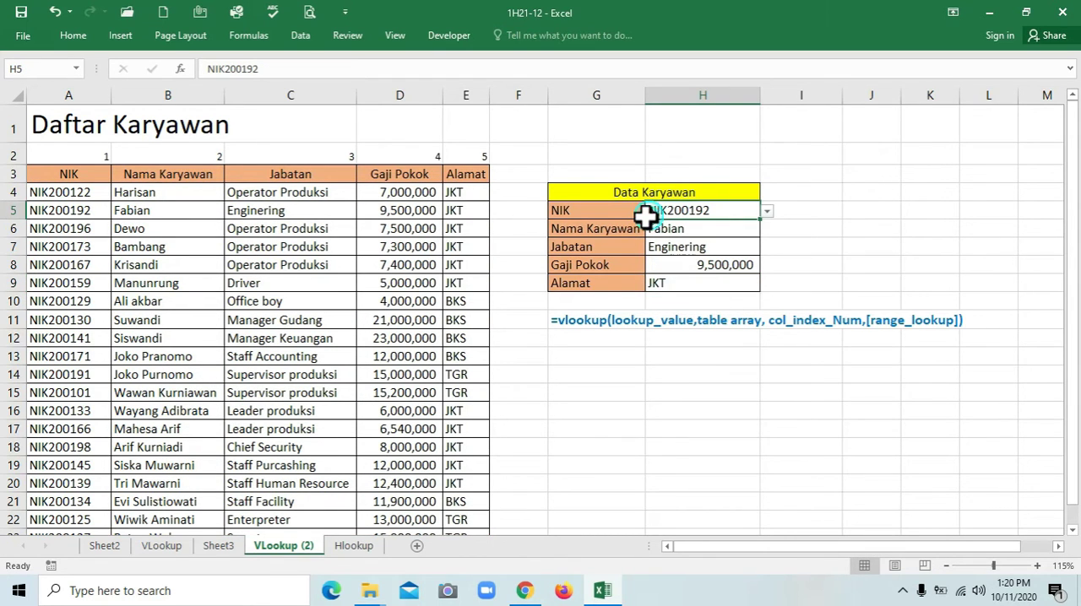
pyautogui.click(69, 217)
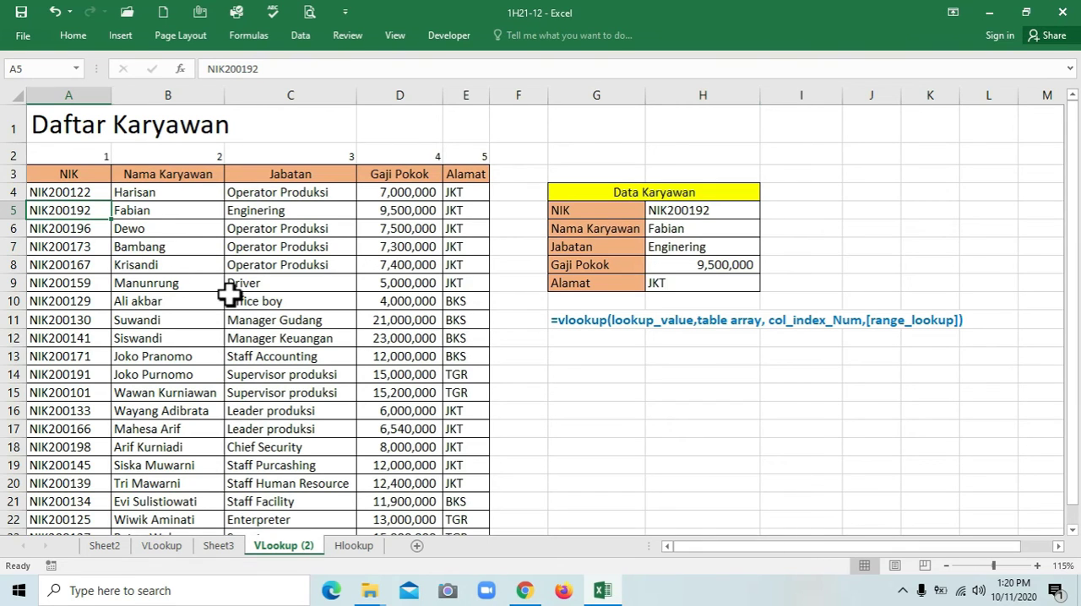
pyautogui.click(665, 231)
pyautogui.click(136, 212)
pyautogui.click(297, 214)
pyautogui.click(407, 211)
pyautogui.click(453, 211)
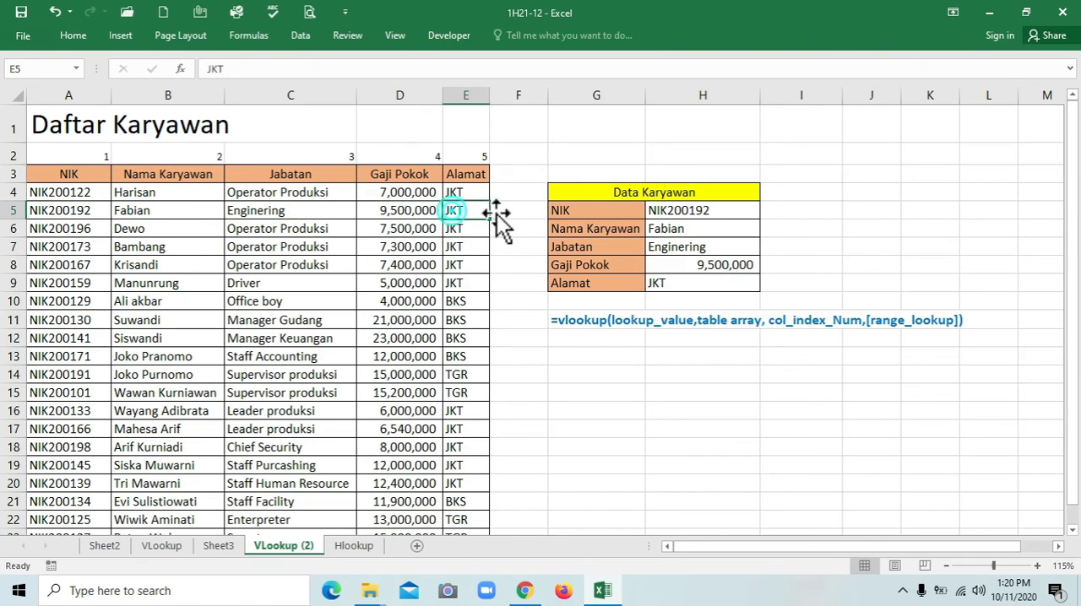
# Choose the NIK from table row 11 in the drop-down cell H5 and compare the form with that row
pyautogui.click(712, 210)
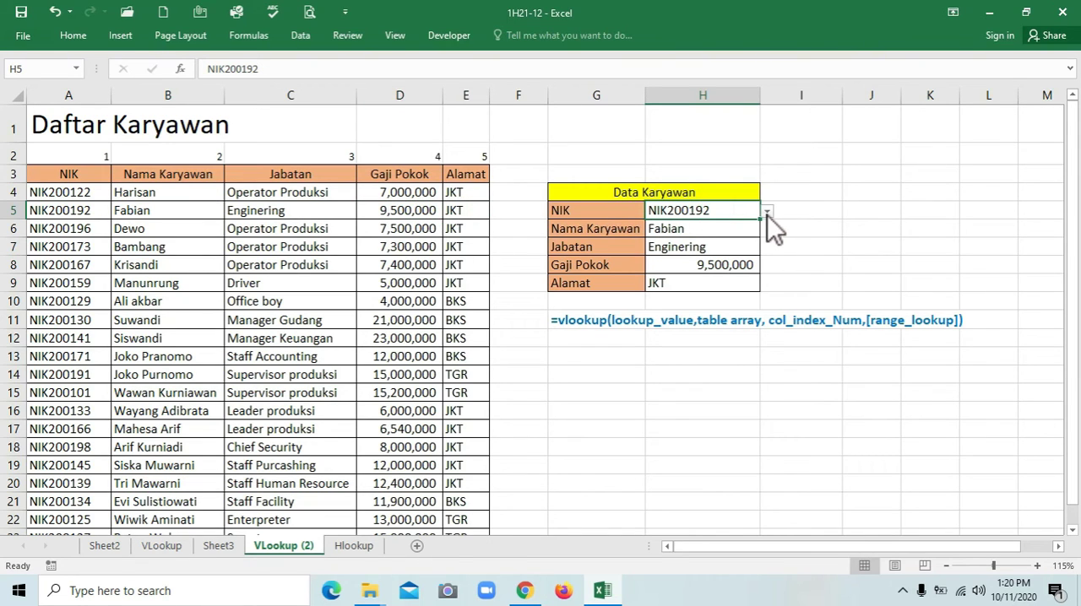
pyautogui.click(767, 214)
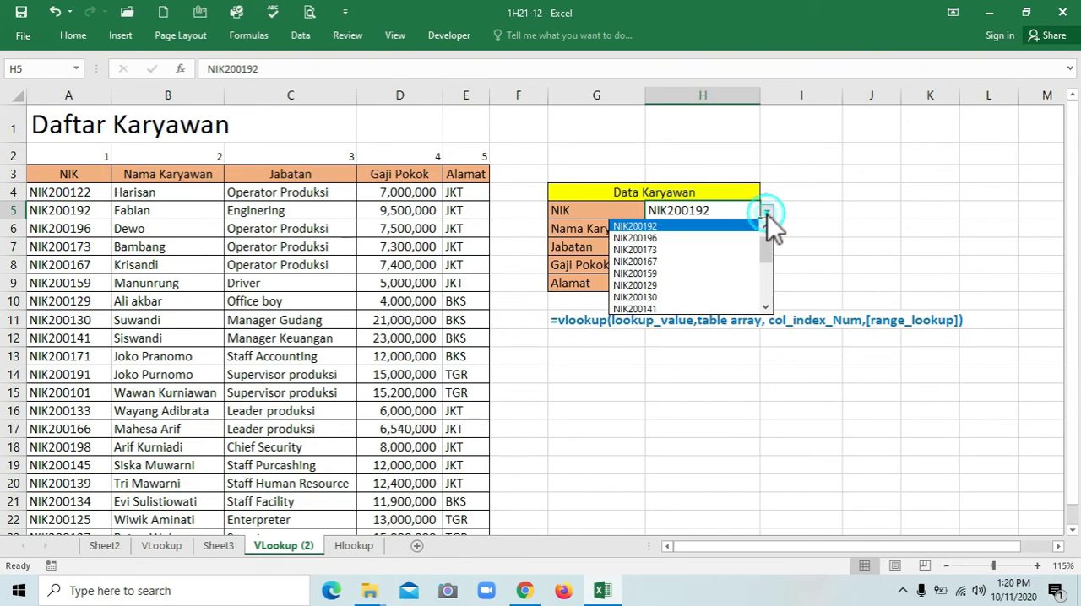
pyautogui.click(707, 297)
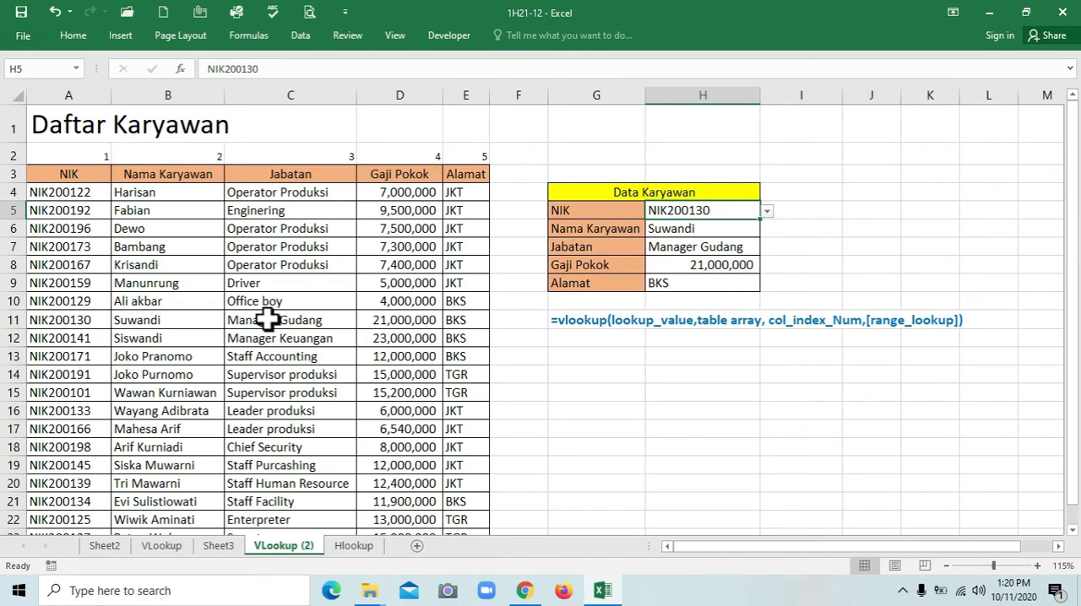
pyautogui.moveTo(92, 319); pyautogui.dragTo(457, 316)
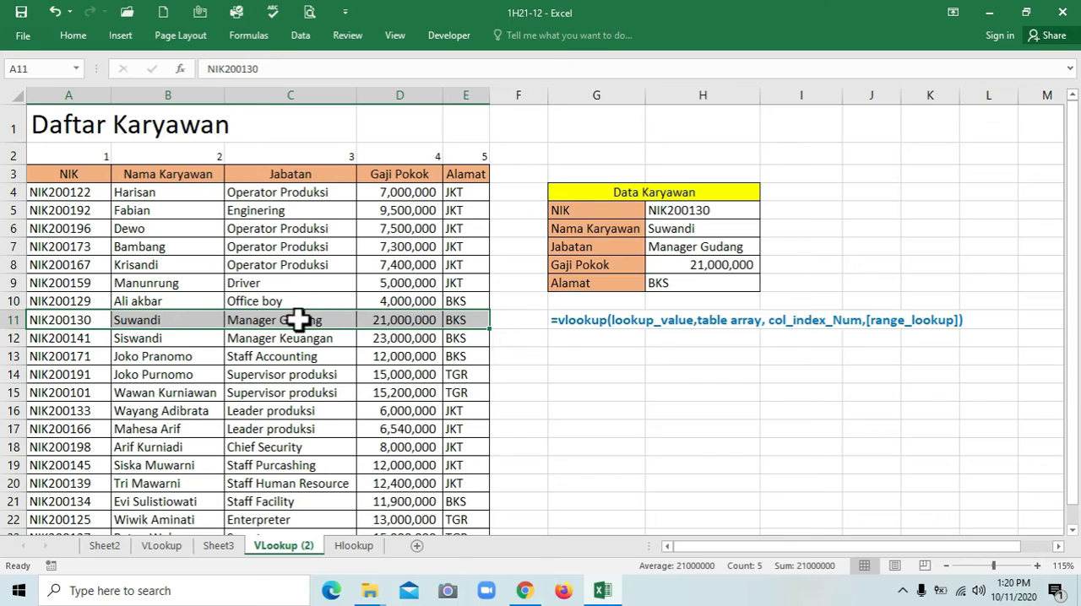
pyautogui.click(101, 320)
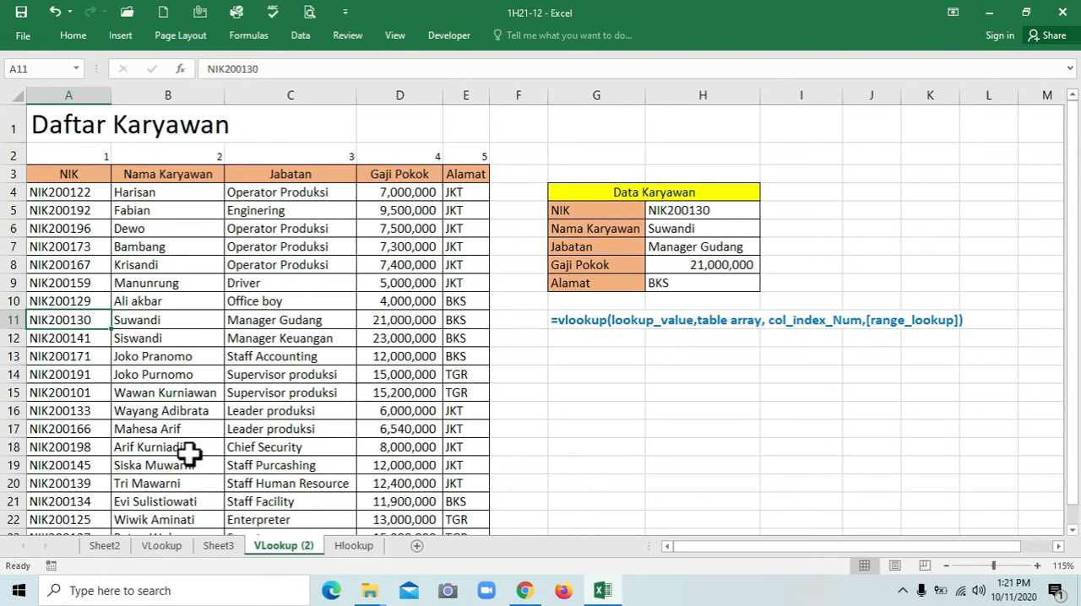
# Switch to the Hlookup sheet and examine the empty Data Karyawan form and the HLOOKUP syntax in A21
pyautogui.click(354, 546)
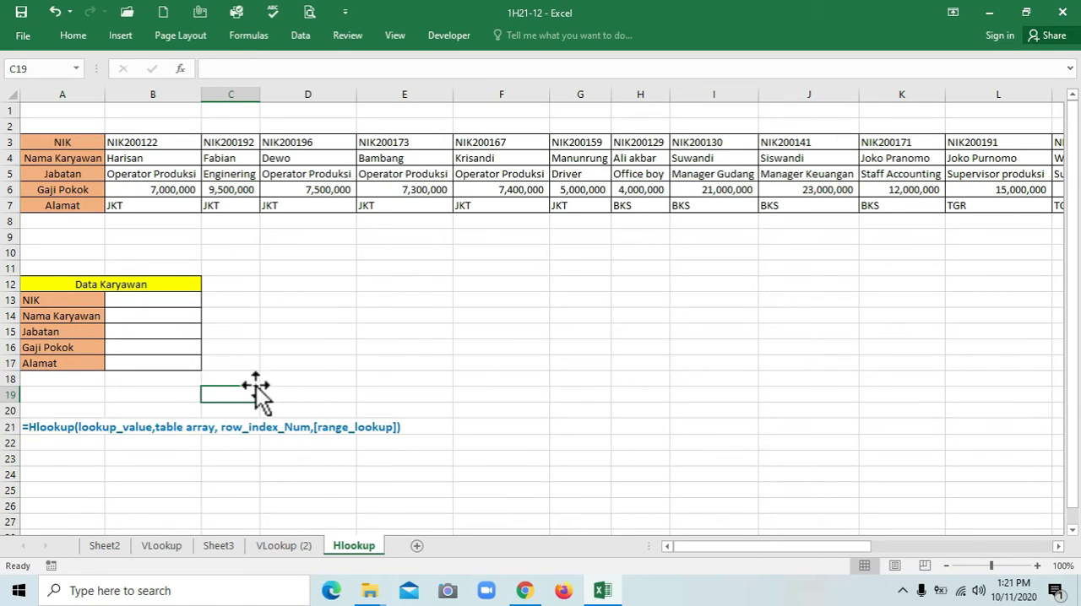
pyautogui.click(125, 306)
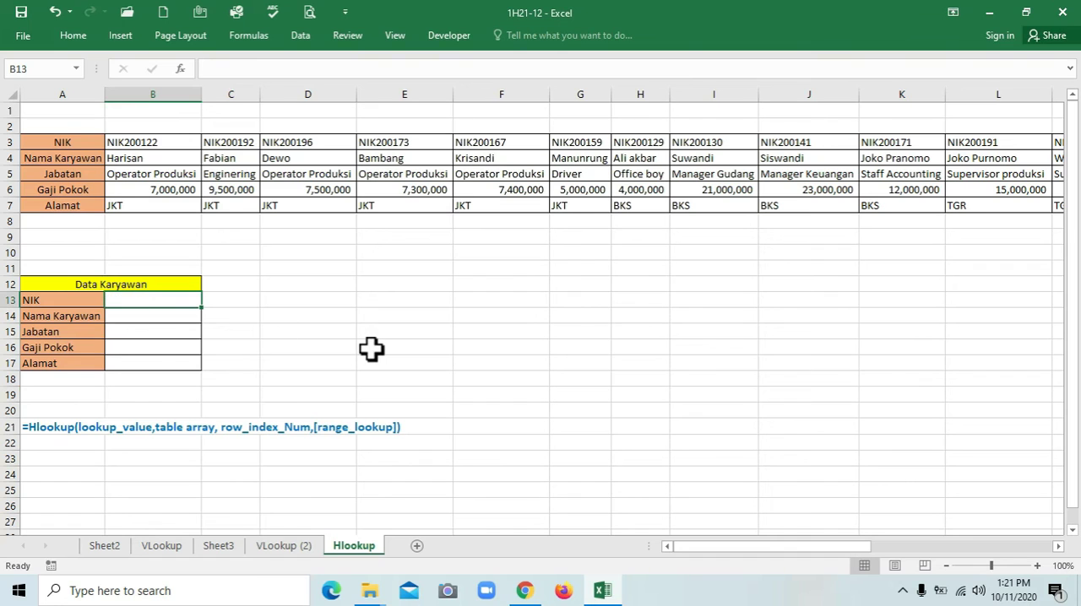
pyautogui.click(40, 429)
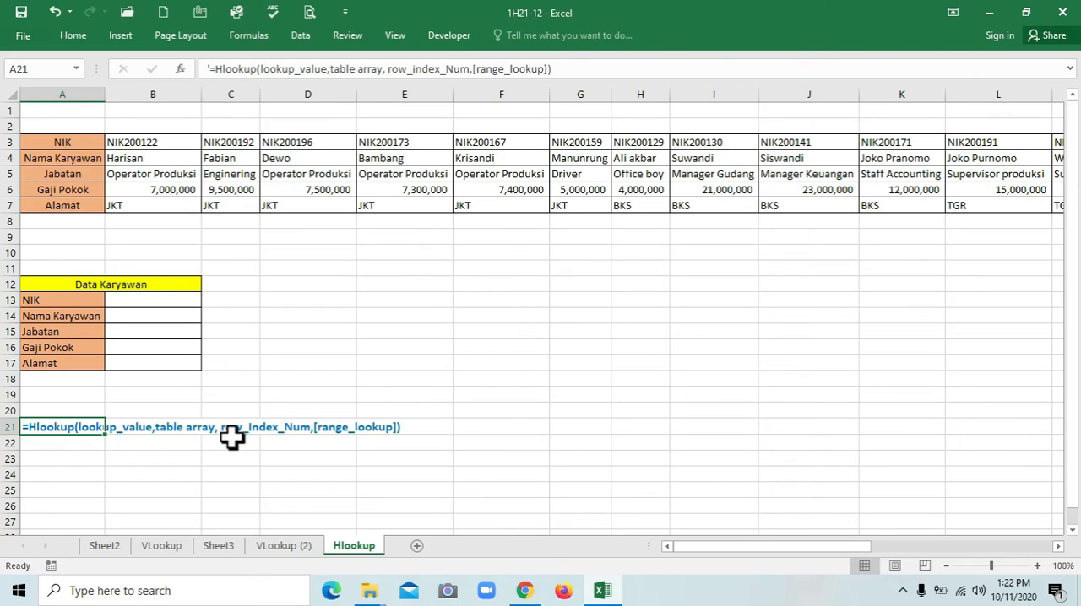
pyautogui.click(249, 352)
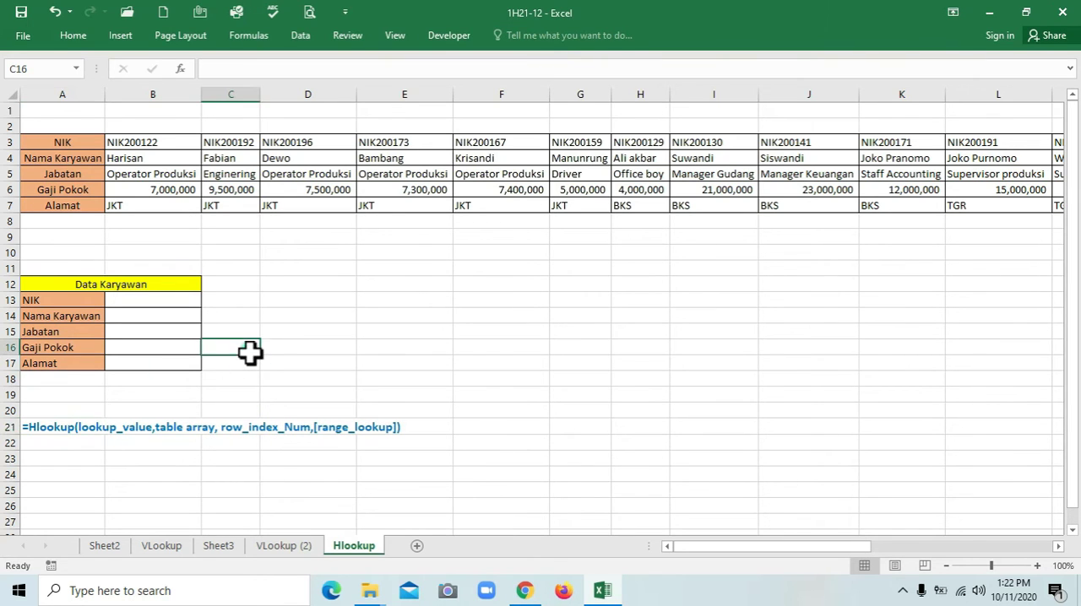
# Add a List data validation to the NIK cell B13 with the source =$B$3:$U$3
pyautogui.click(127, 300)
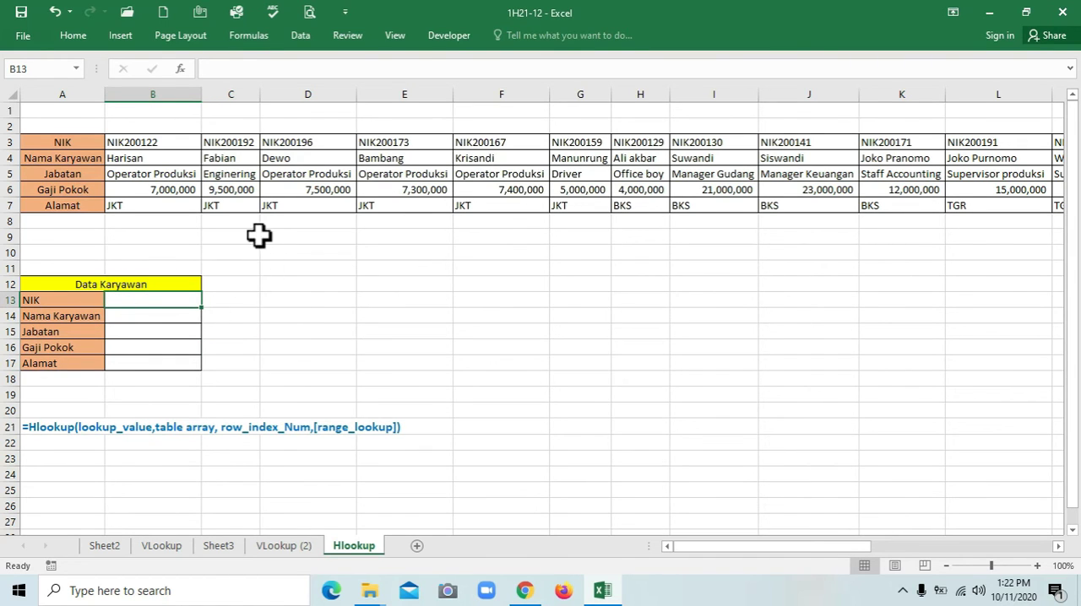
pyautogui.click(302, 34)
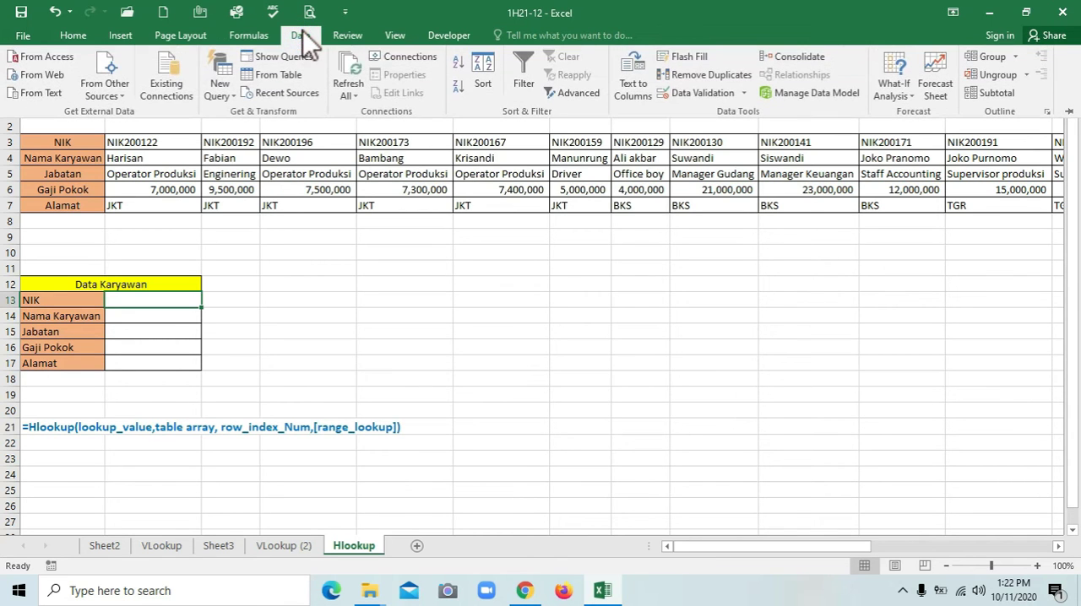
pyautogui.click(693, 94)
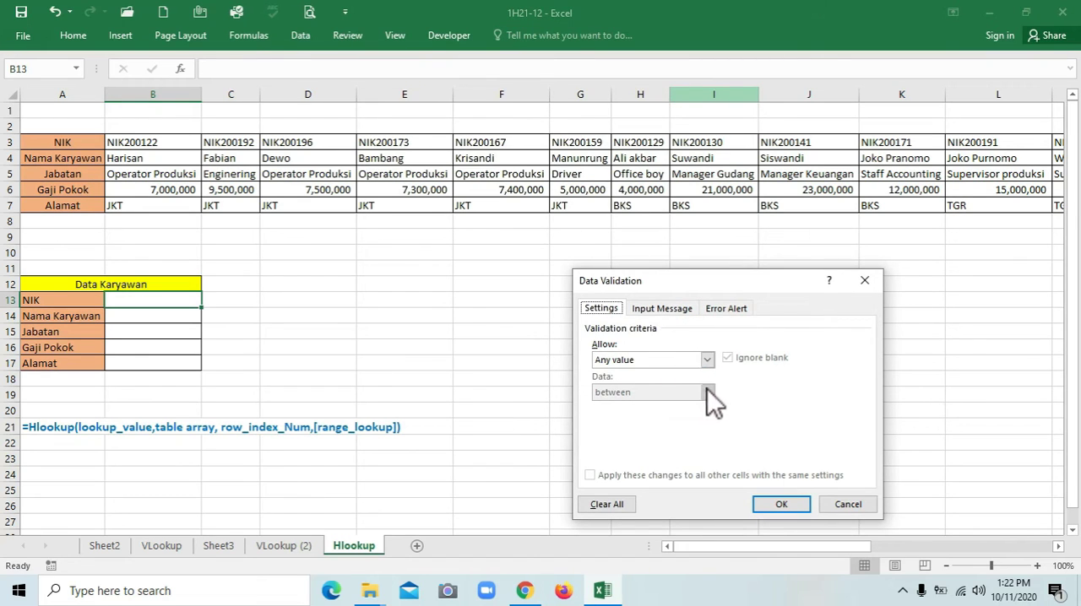
pyautogui.click(707, 361)
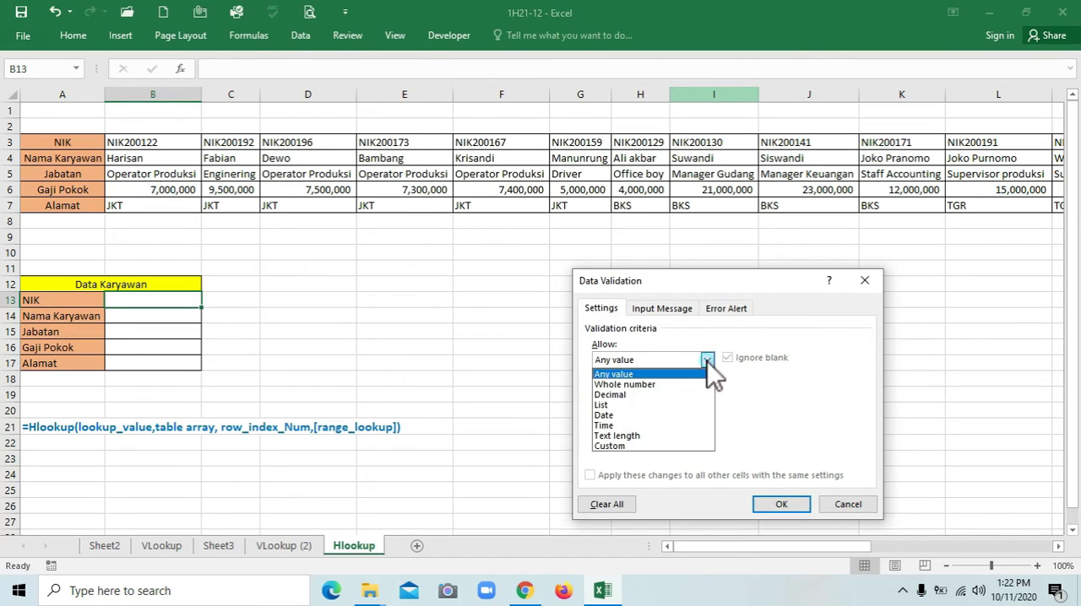
pyautogui.click(661, 404)
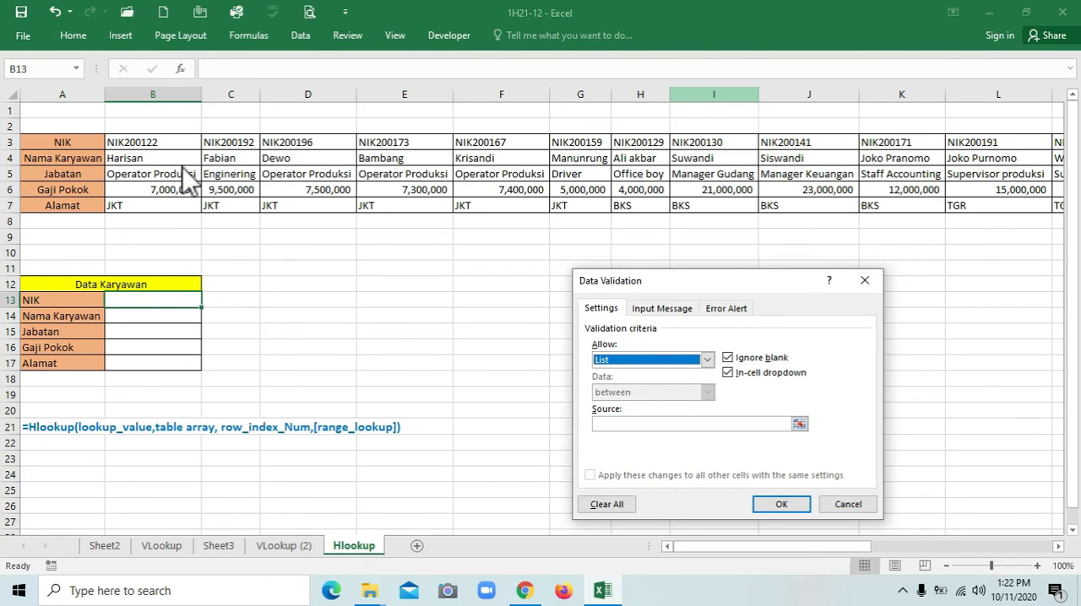
pyautogui.click(601, 424)
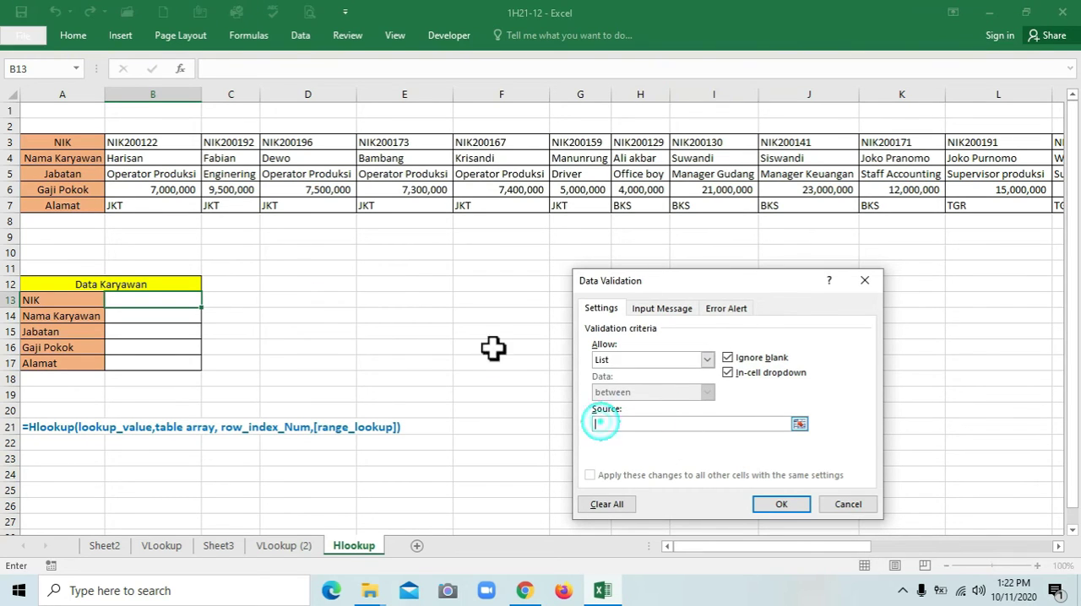
pyautogui.click(134, 146)
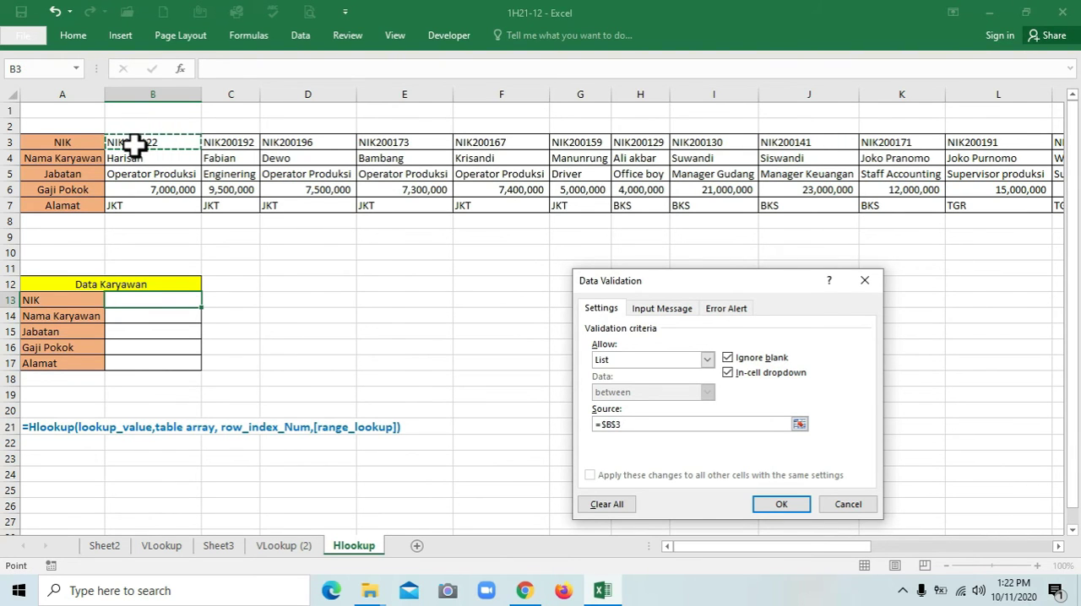
pyautogui.hotkey('ctrl', 'shift', 'Right')
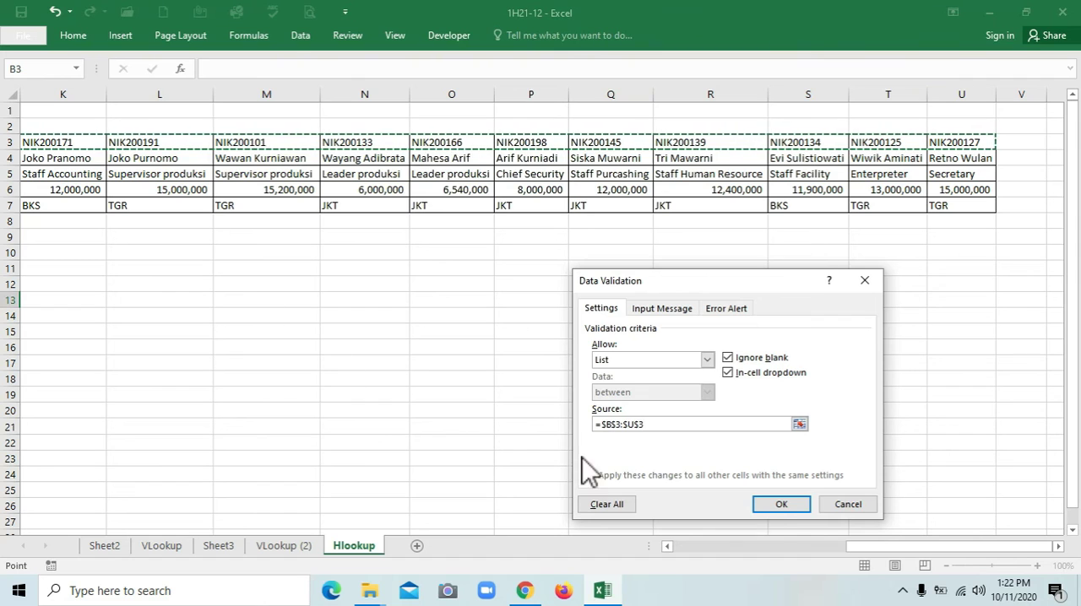
pyautogui.click(776, 507)
pyautogui.moveTo(849, 542); pyautogui.dragTo(545, 562)
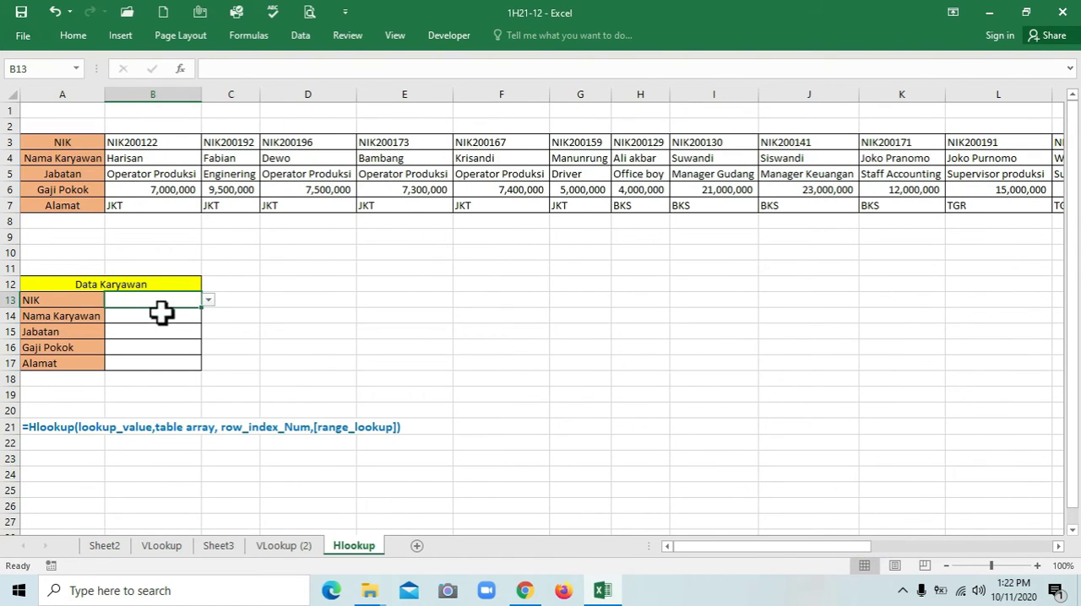
# Choose the third NIK from the drop-down list in B13 of the Data Karyawan form
pyautogui.click(207, 301)
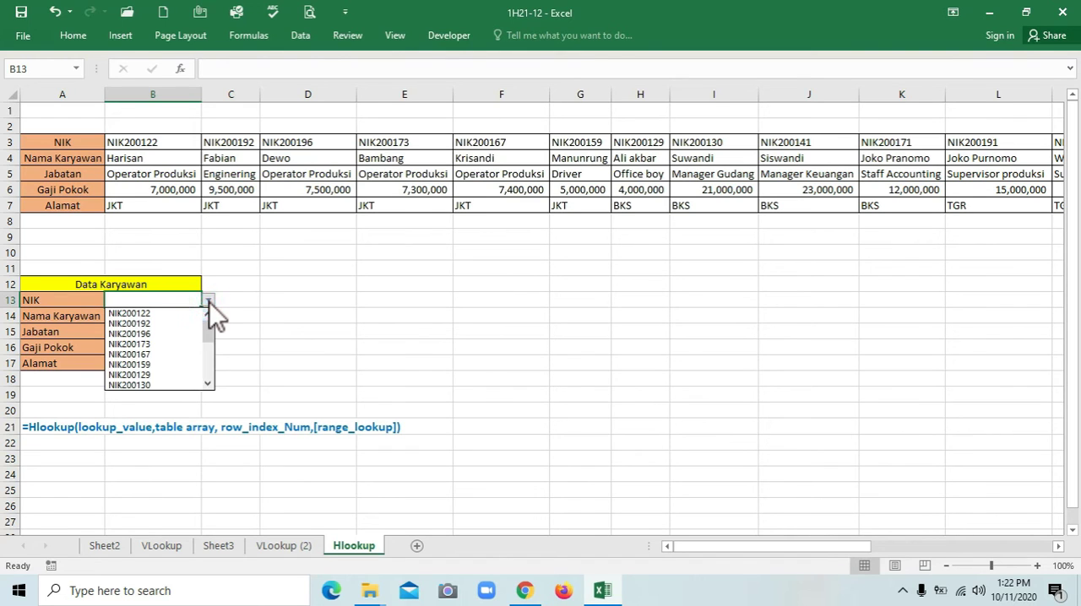
pyautogui.click(209, 302)
pyautogui.click(210, 302)
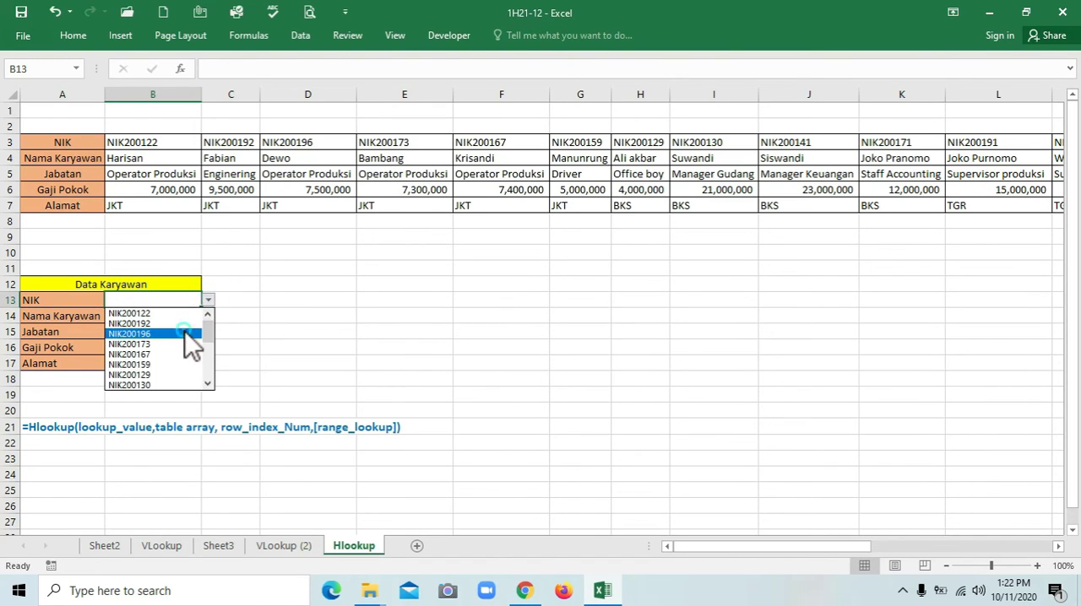
pyautogui.click(185, 334)
pyautogui.click(155, 315)
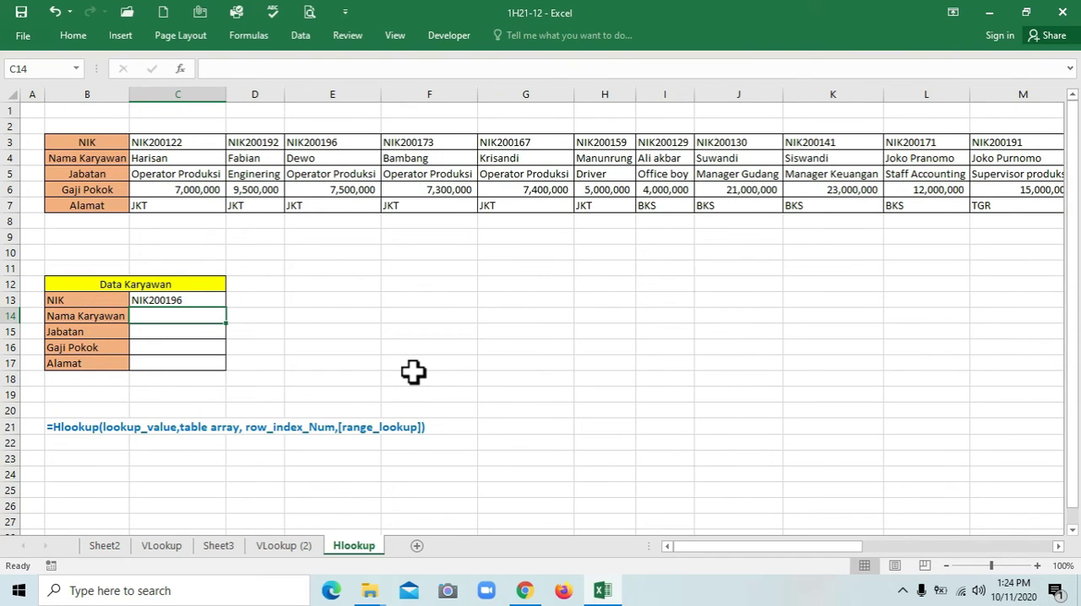
# Start an HLOOKUP formula in Nama Karyawan cell C14 with lookup value C13 and table array C3:V7
pyautogui.write('=hlookup(')
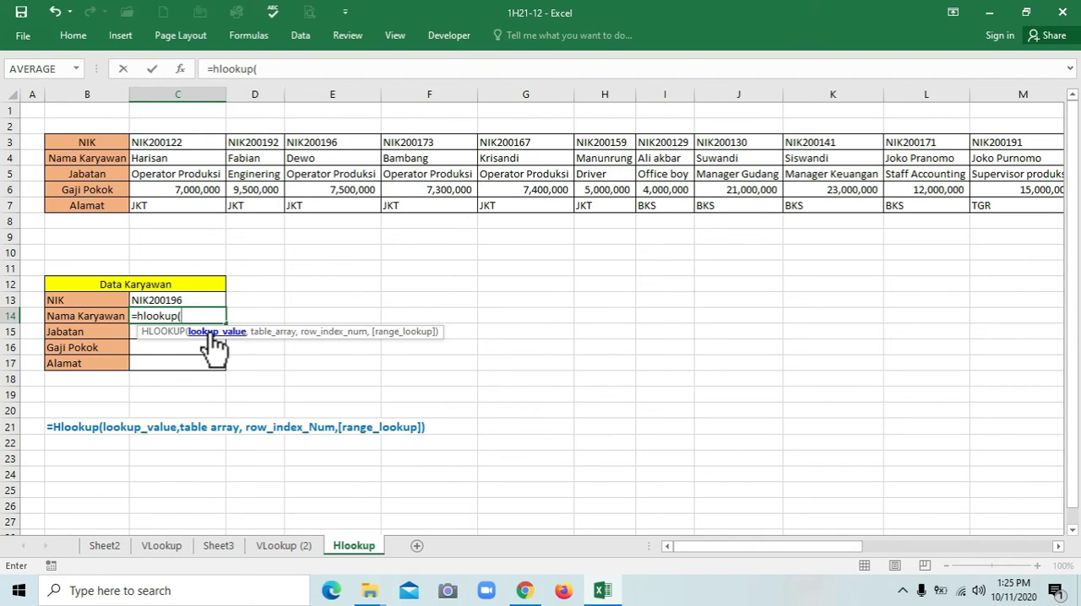
pyautogui.click(197, 298)
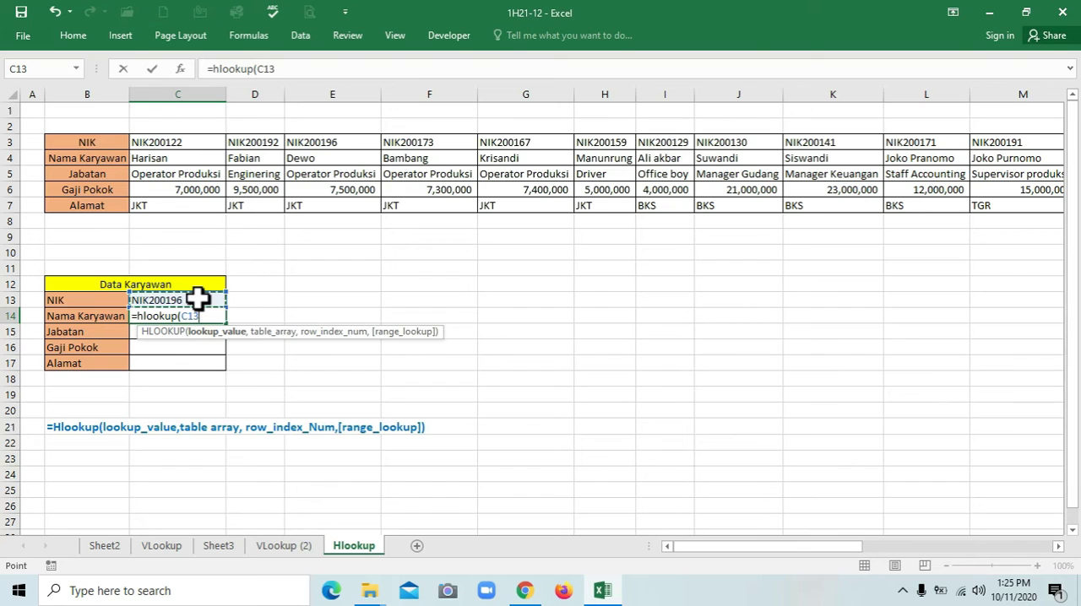
pyautogui.write(',')
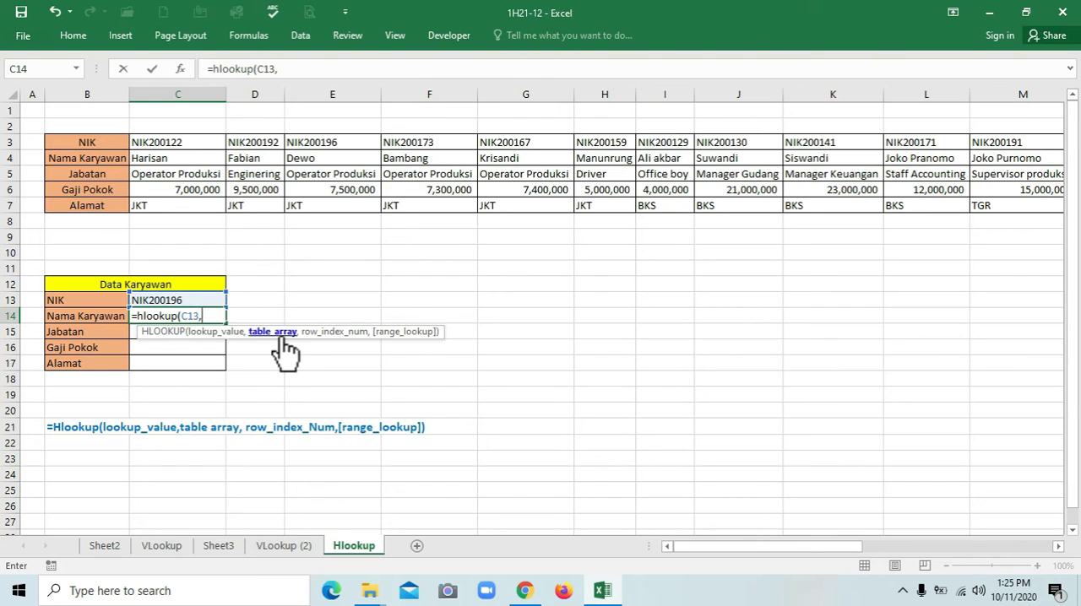
pyautogui.click(169, 149)
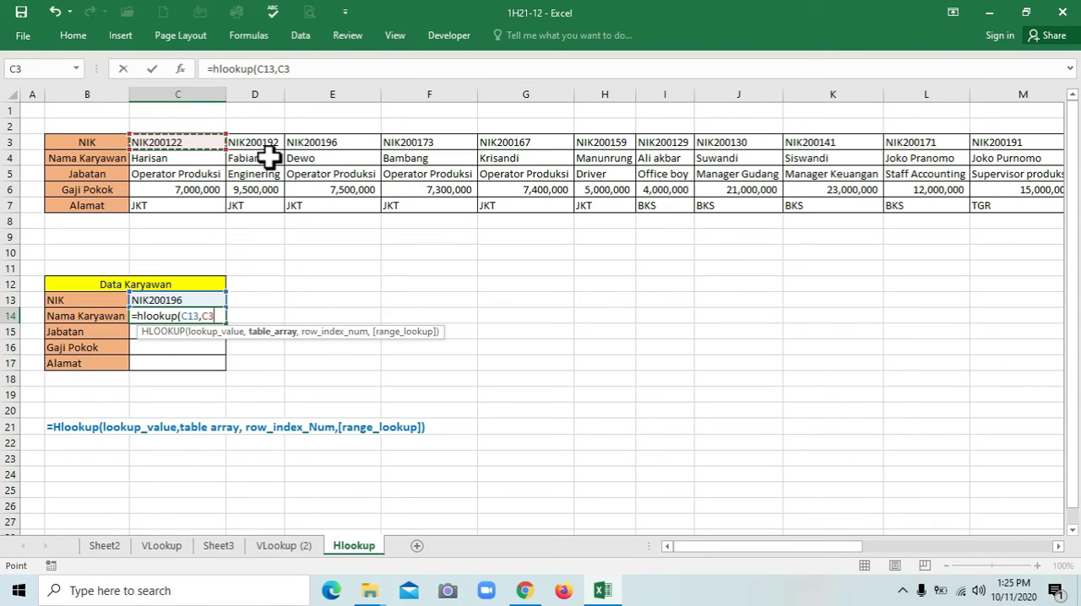
pyautogui.hotkey('shift', 'Down')
pyautogui.hotkey('shift', 'Down')
pyautogui.hotkey('shift', 'Down')
pyautogui.hotkey('shift', 'Down')
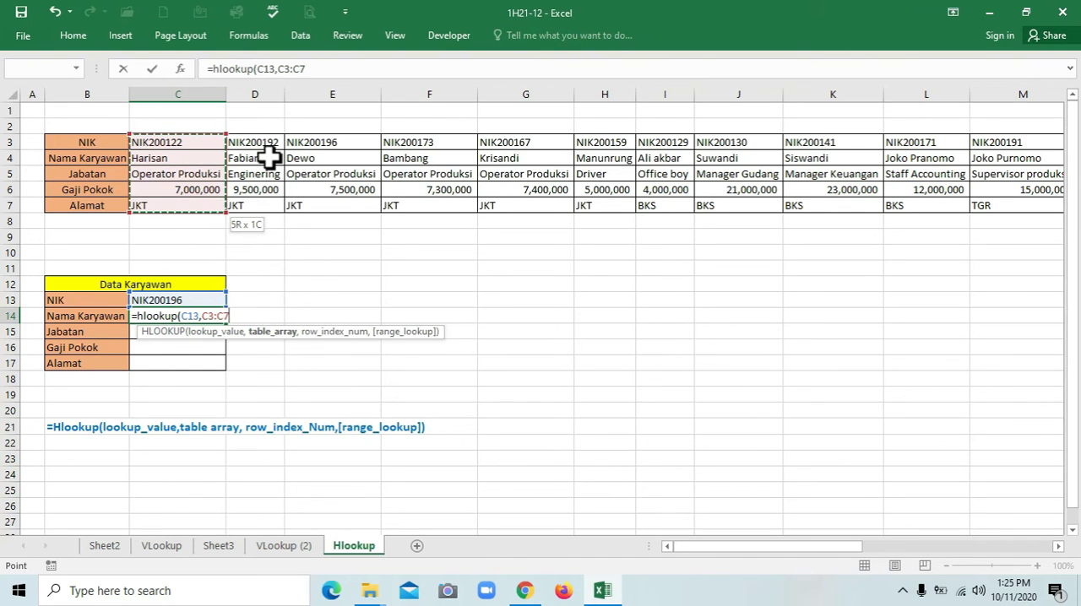
pyautogui.hotkey('shift', 'Right')
pyautogui.hotkey('shift', 'Right')
pyautogui.hotkey('shift', 'Right')
pyautogui.hotkey('shift', 'Right')
pyautogui.hotkey('shift', 'Right')
pyautogui.hotkey('shift', 'Right')
pyautogui.hotkey('shift', 'Right')
pyautogui.hotkey('shift', 'Right')
pyautogui.hotkey('shift', 'Right')
pyautogui.hotkey('shift', 'Right')
pyautogui.hotkey('shift', 'Right')
pyautogui.hotkey('shift', 'Right')
pyautogui.hotkey('shift', 'Right')
pyautogui.hotkey('shift', 'Right')
pyautogui.hotkey('shift', 'Right')
pyautogui.hotkey('shift', 'Right')
pyautogui.hotkey('shift', 'Right')
pyautogui.hotkey('shift', 'Right')
pyautogui.hotkey('shift', 'Right')
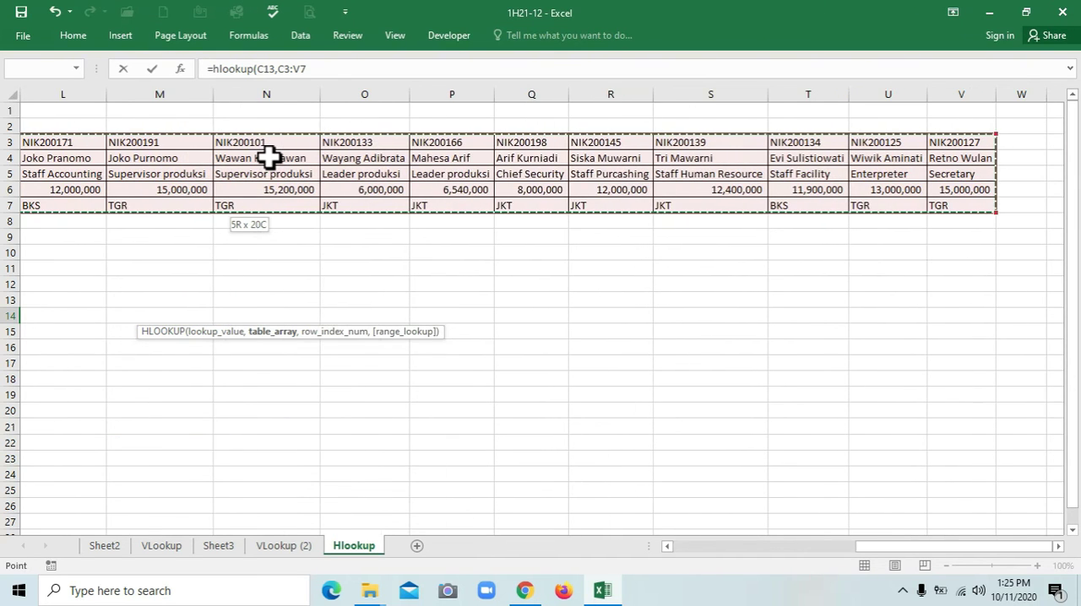
# Complete the C14 formula with row index 2 and FALSE for an exact match, and check it against the name in E4
pyautogui.write(',2')
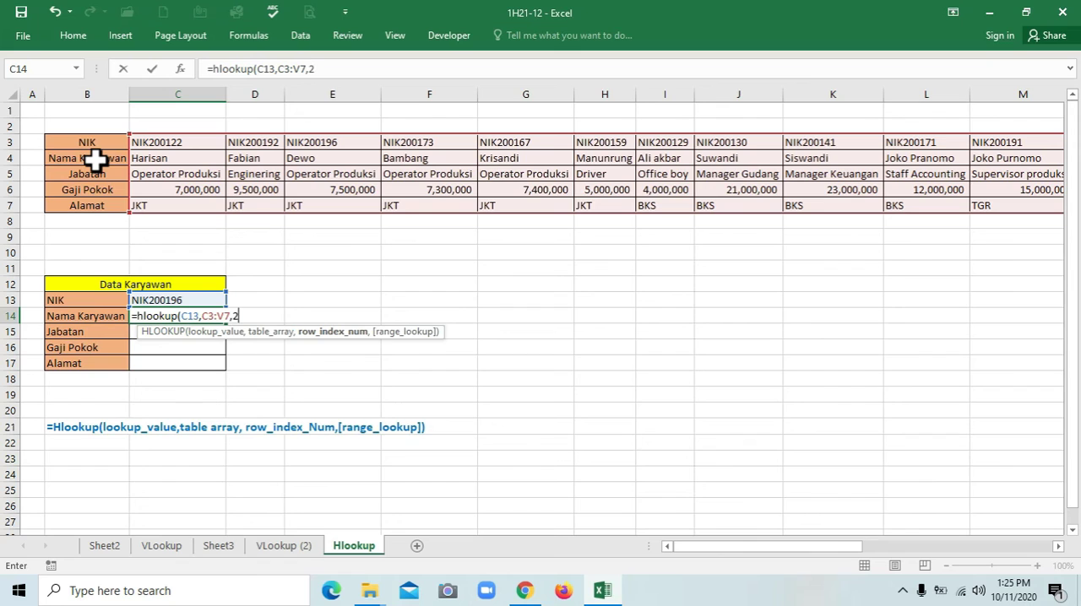
pyautogui.write(',')
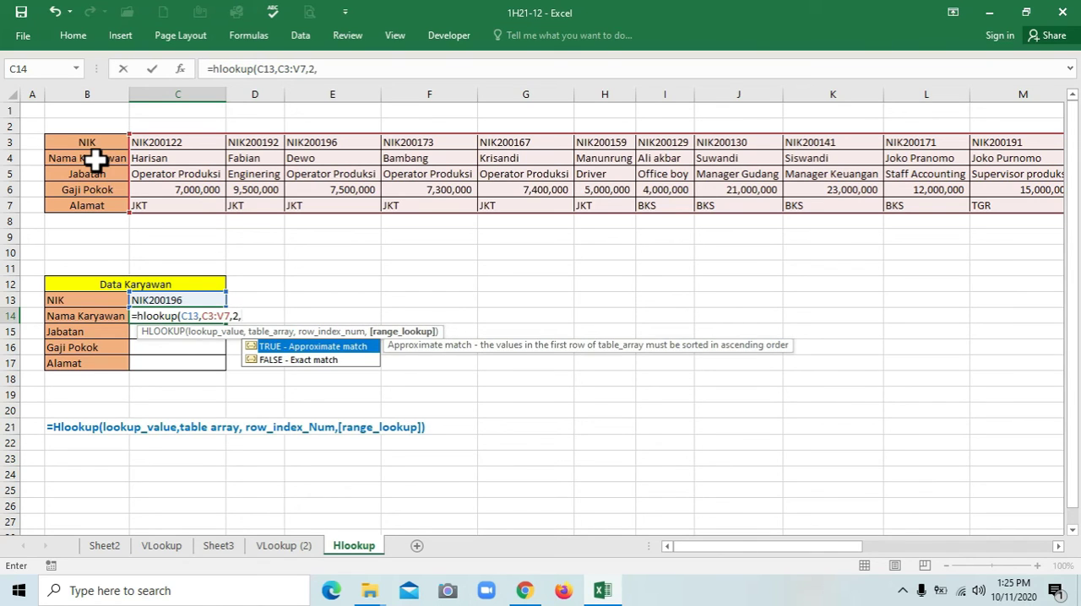
pyautogui.write('false)')
pyautogui.press('Return')
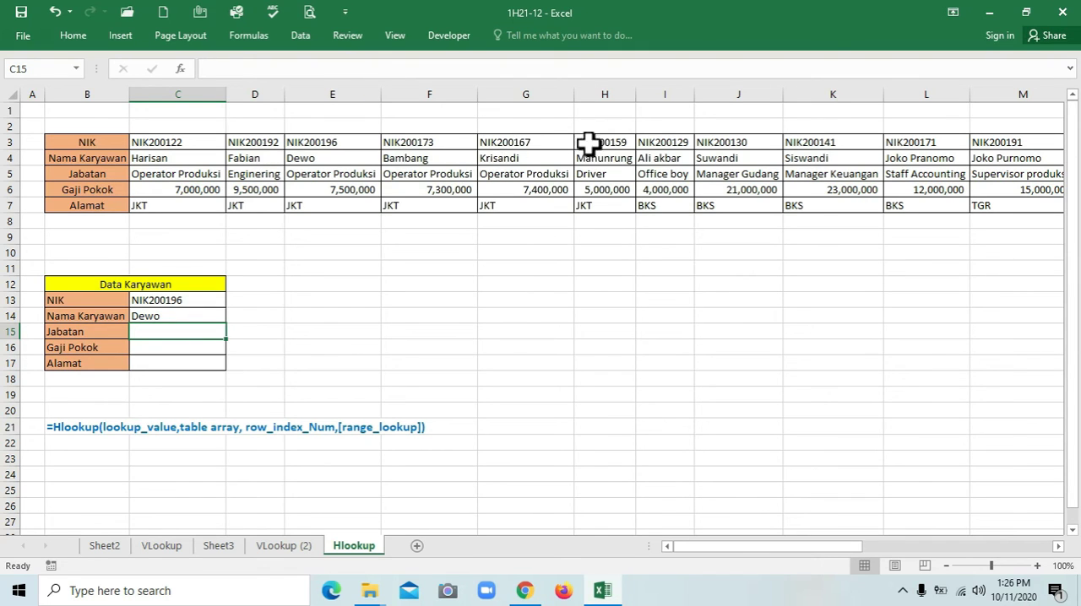
pyautogui.click(331, 158)
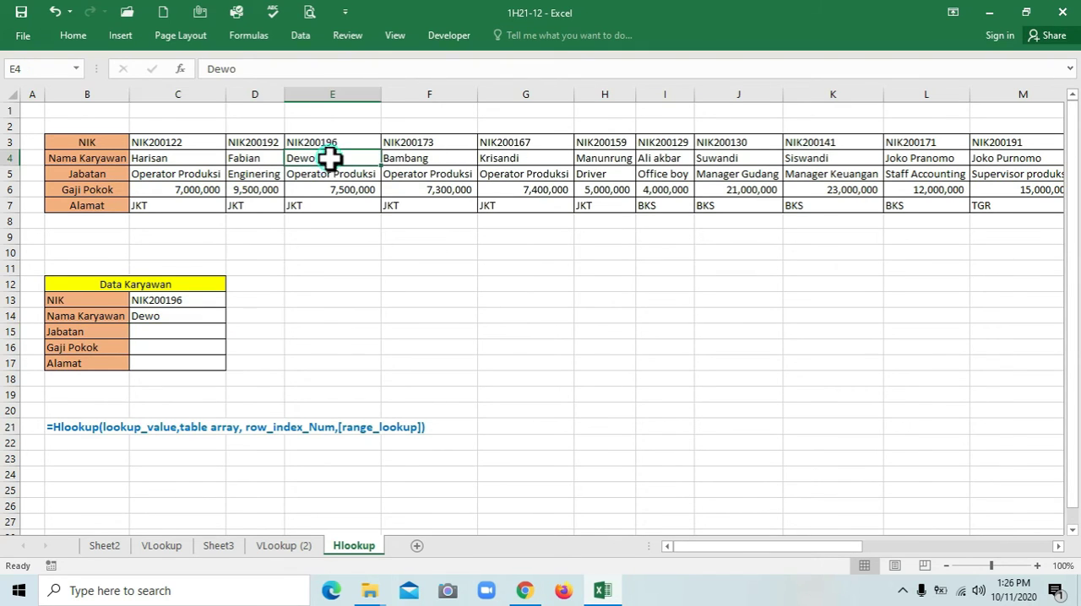
# Copy the HLOOKUP formula text from C14 unchanged into the Jabatan cell C15
pyautogui.click(179, 318)
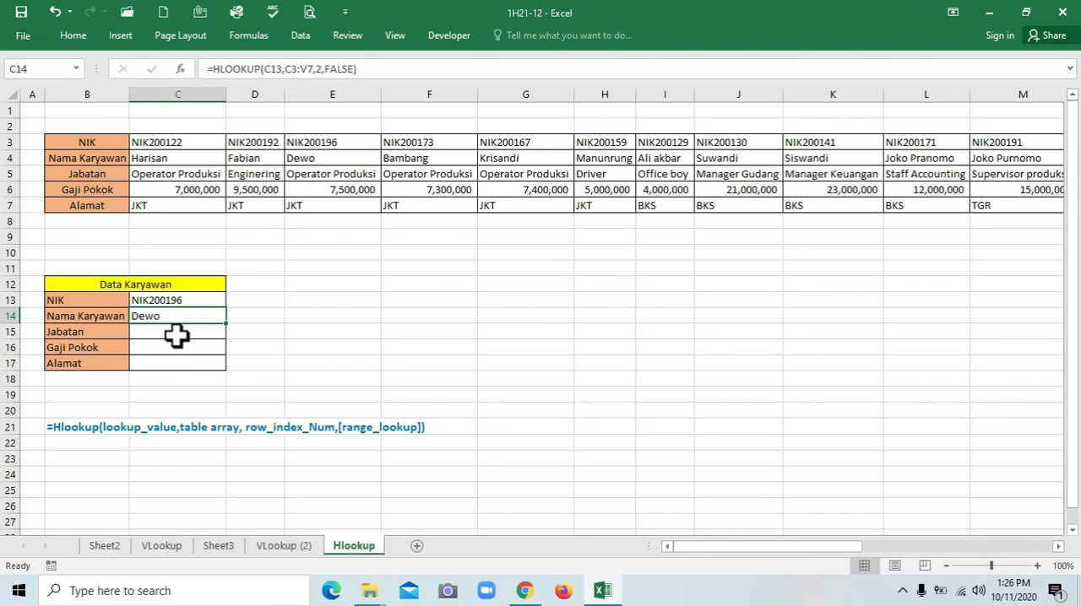
pyautogui.click(180, 332)
pyautogui.click(181, 345)
pyautogui.click(184, 361)
pyautogui.click(198, 312)
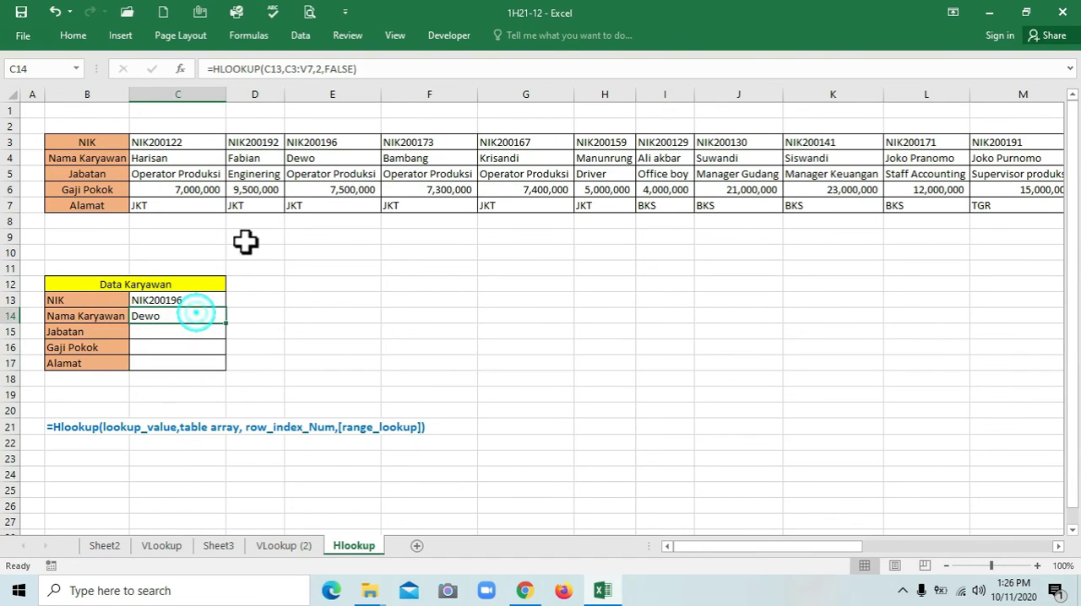
pyautogui.moveTo(209, 68); pyautogui.dragTo(395, 71)
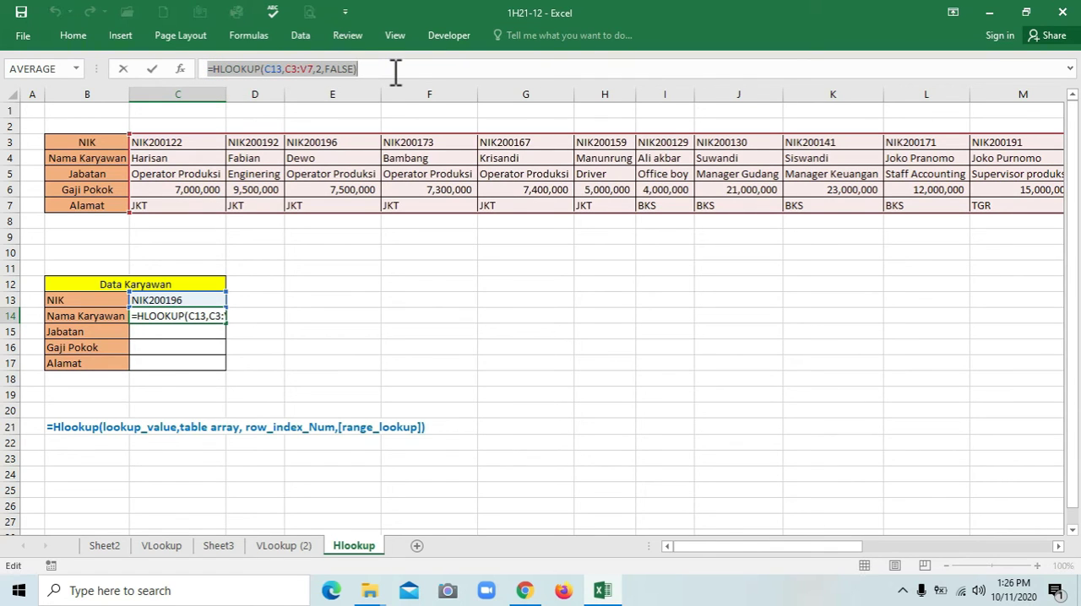
pyautogui.press('Escape')
pyautogui.click(189, 336)
pyautogui.hotkey('ctrl', 'v')
pyautogui.click(363, 317)
pyautogui.click(164, 332)
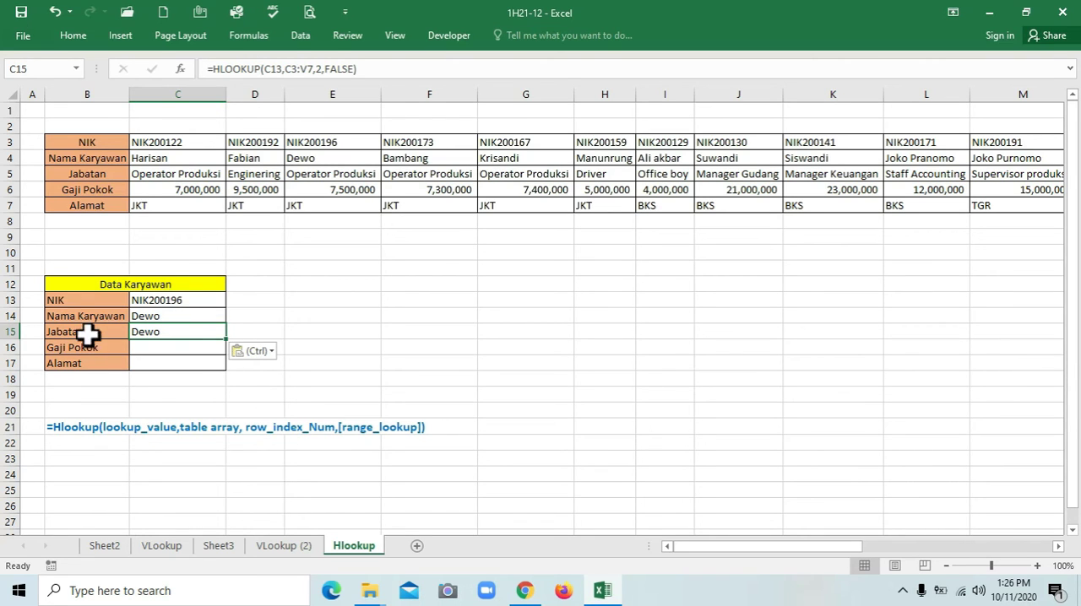
# Number the table rows NIK to Alamat from 1 to 5 in cells A3 to A7
pyautogui.click(32, 145)
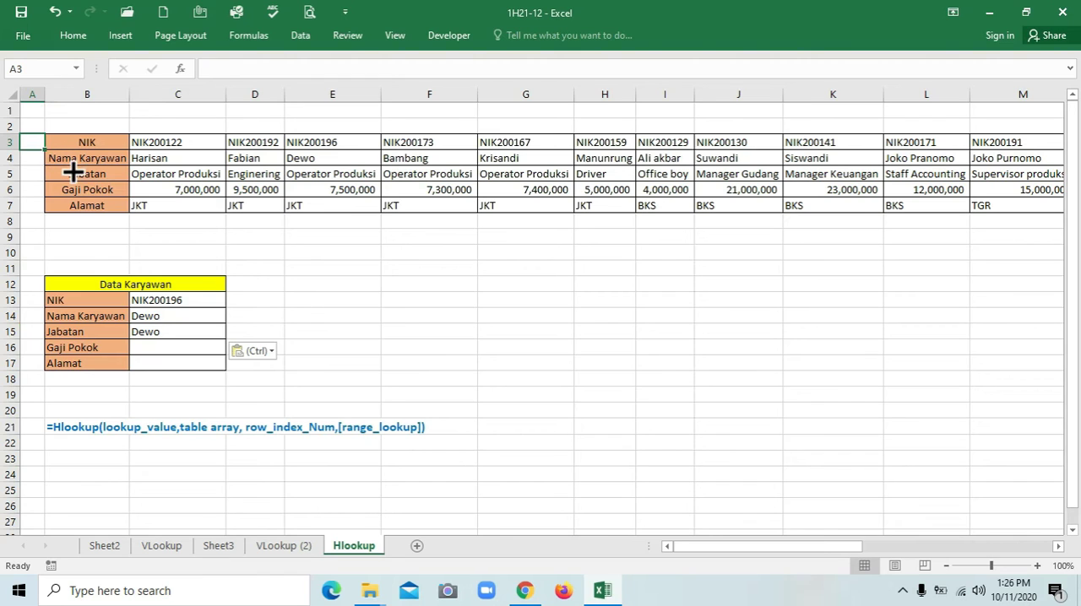
pyautogui.write('1')
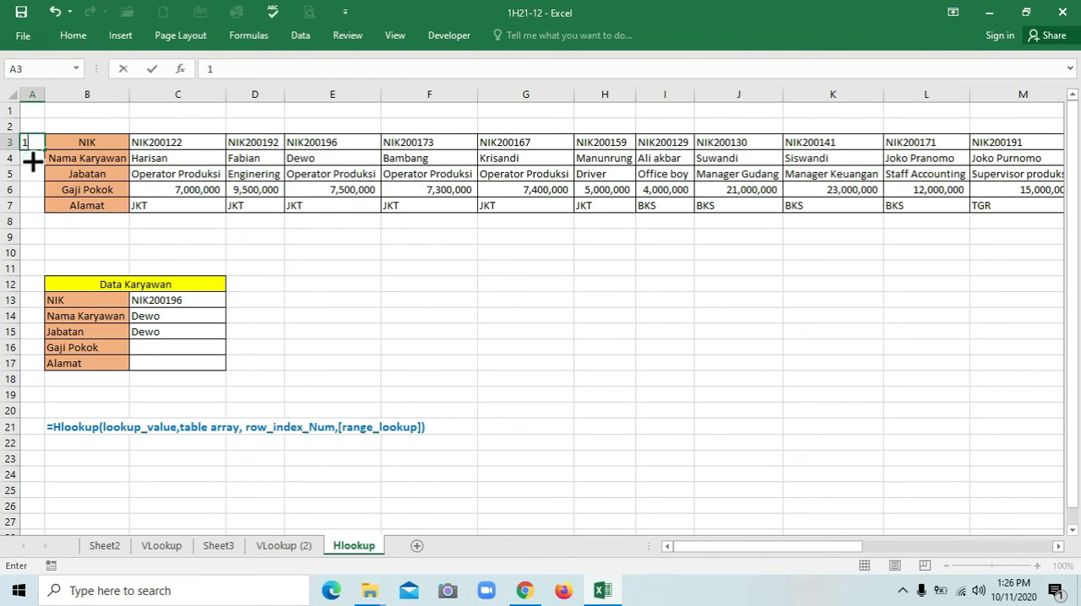
pyautogui.press('Return')
pyautogui.write('2')
pyautogui.press('Return')
pyautogui.write('3')
pyautogui.press('Return')
pyautogui.write('4')
pyautogui.click(38, 207)
pyautogui.write('5')
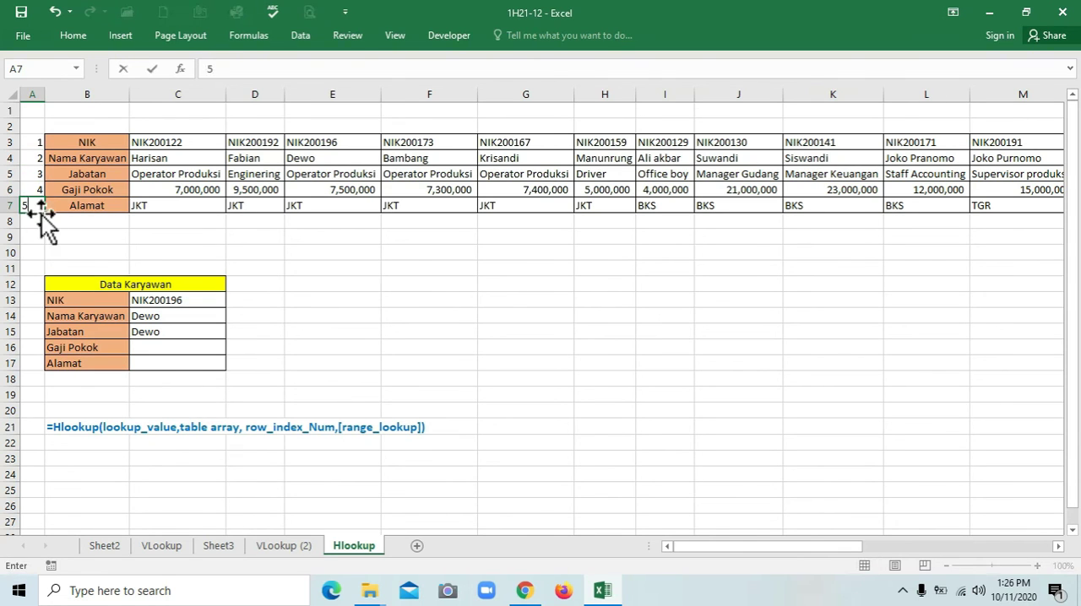
pyautogui.click(80, 241)
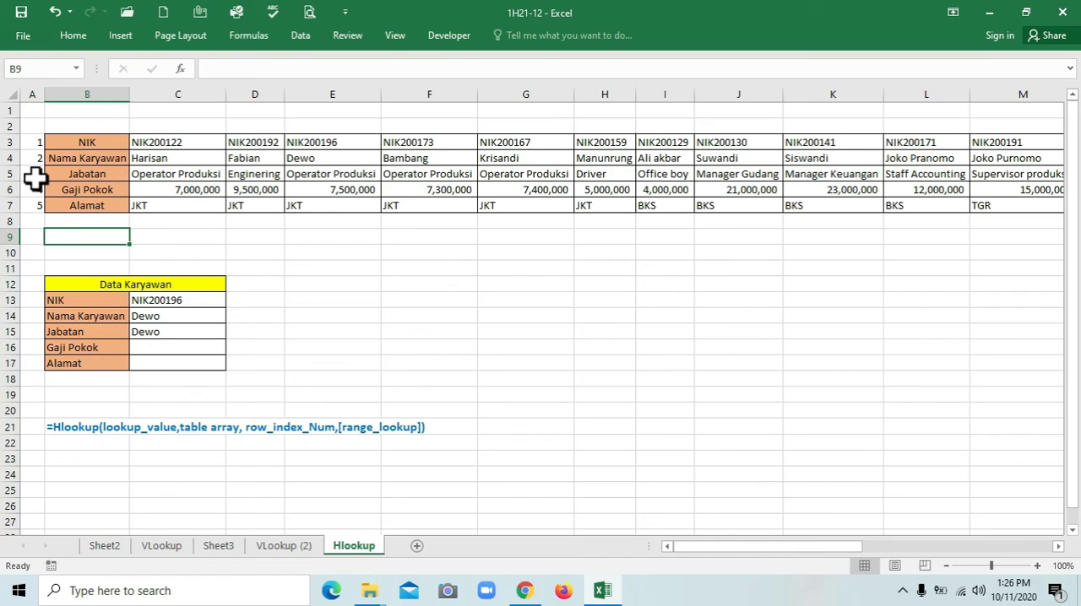
# Set the row index of the HLOOKUP formula in Jabatan cell C15 to 3
pyautogui.click(145, 333)
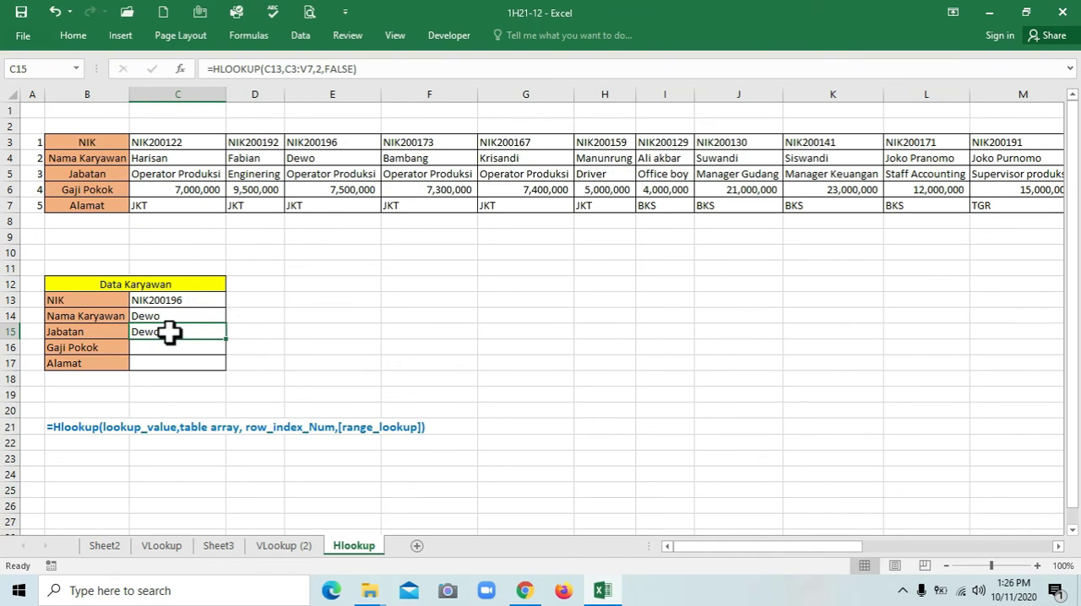
pyautogui.press('F2')
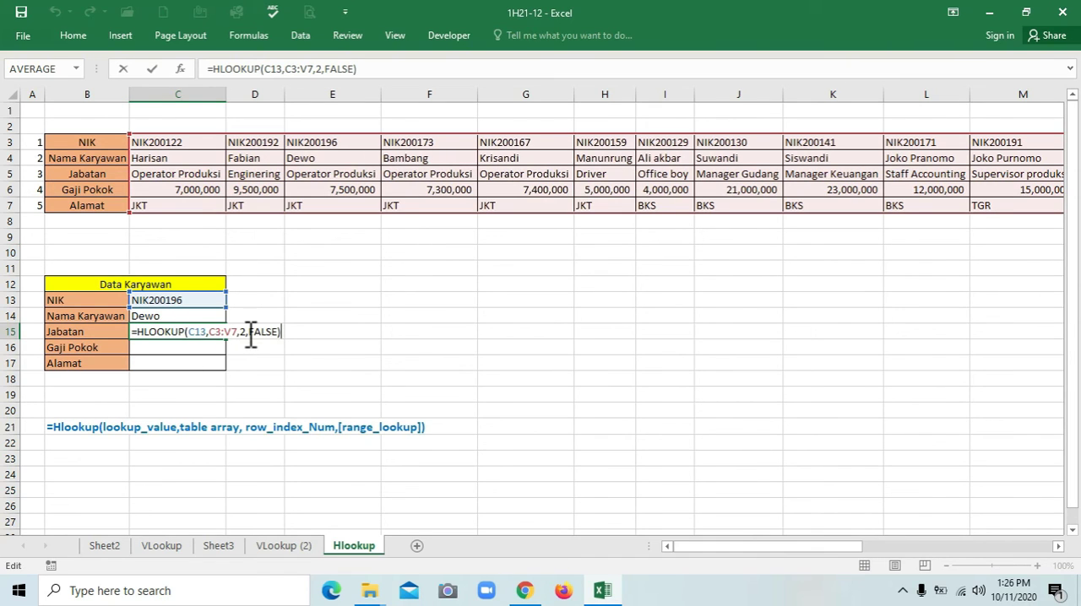
pyautogui.click(247, 334)
pyautogui.press('BackSpace')
pyautogui.write('3')
pyautogui.press('Return')
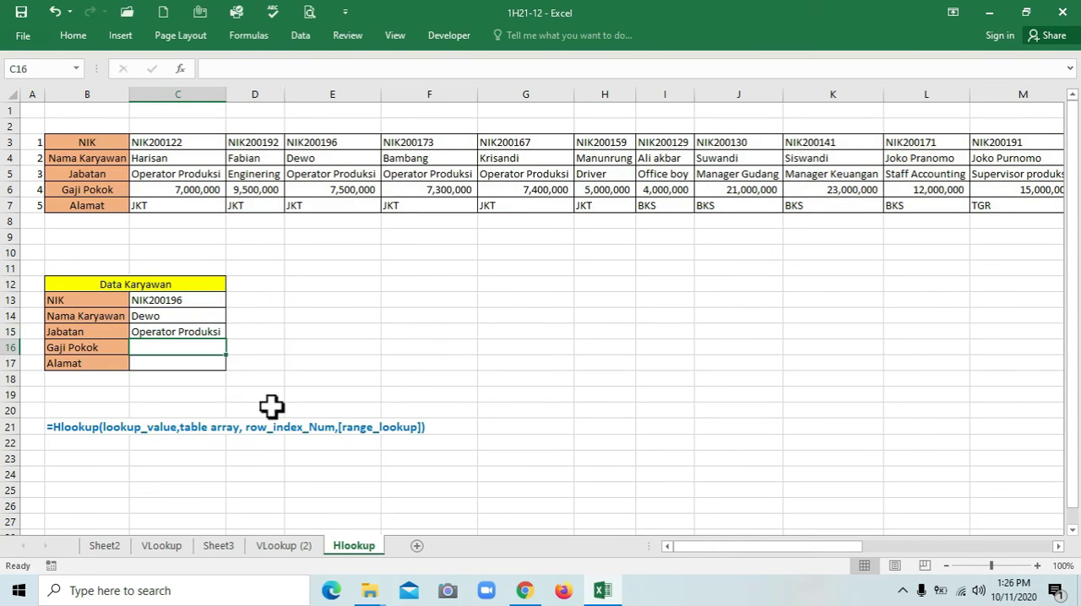
# Copy the HLOOKUP formula text from C15 unchanged into the Gaji Pokok cell C16
pyautogui.click(201, 333)
pyautogui.moveTo(205, 68); pyautogui.dragTo(438, 76)
pyautogui.hotkey('ctrl', 'c')
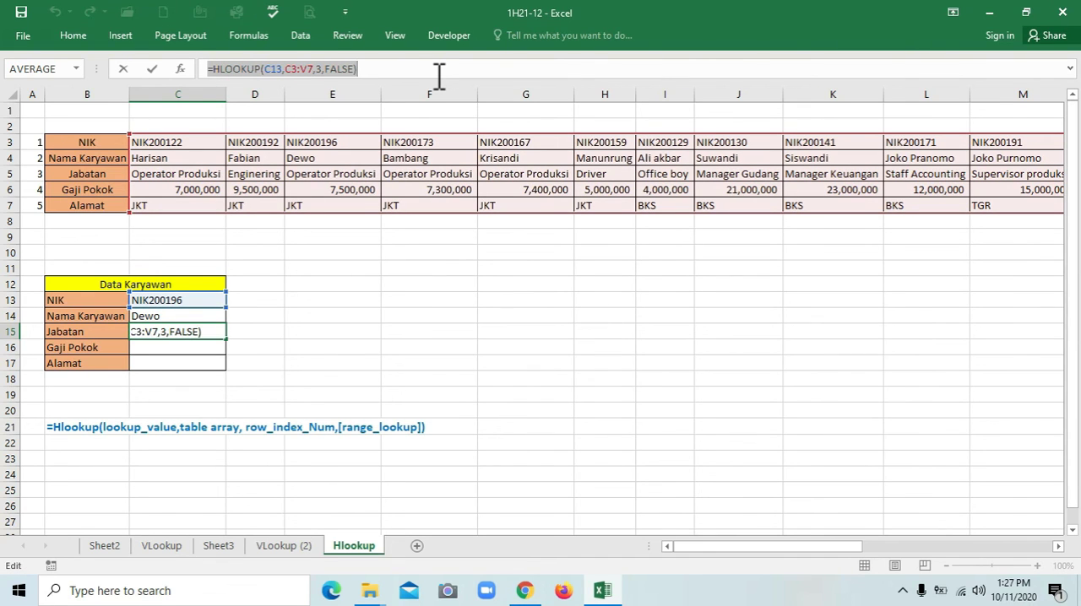
pyautogui.click(164, 352)
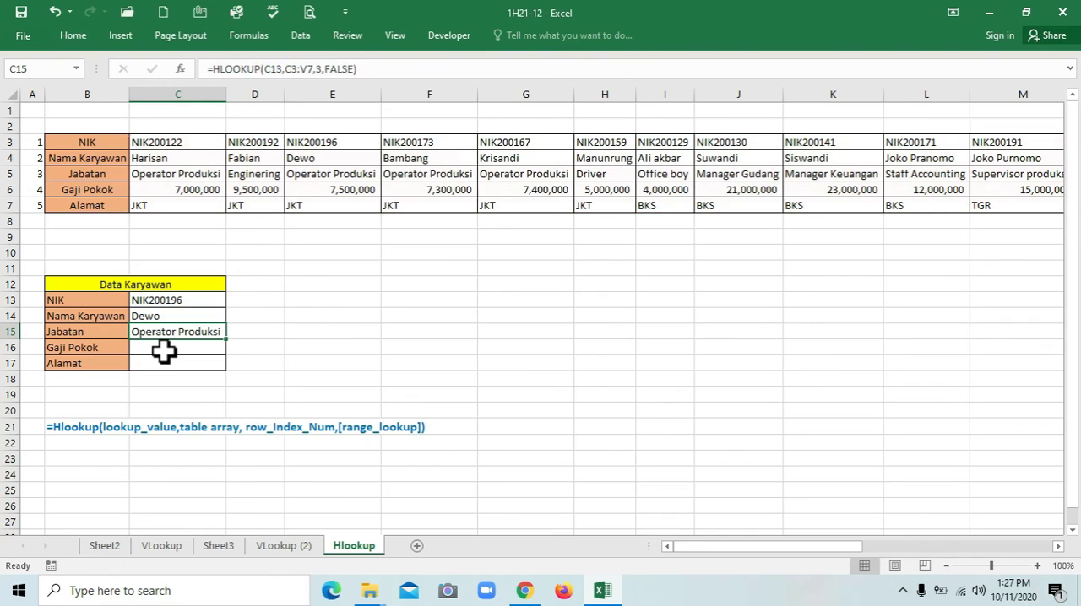
pyautogui.hotkey('ctrl', 'v')
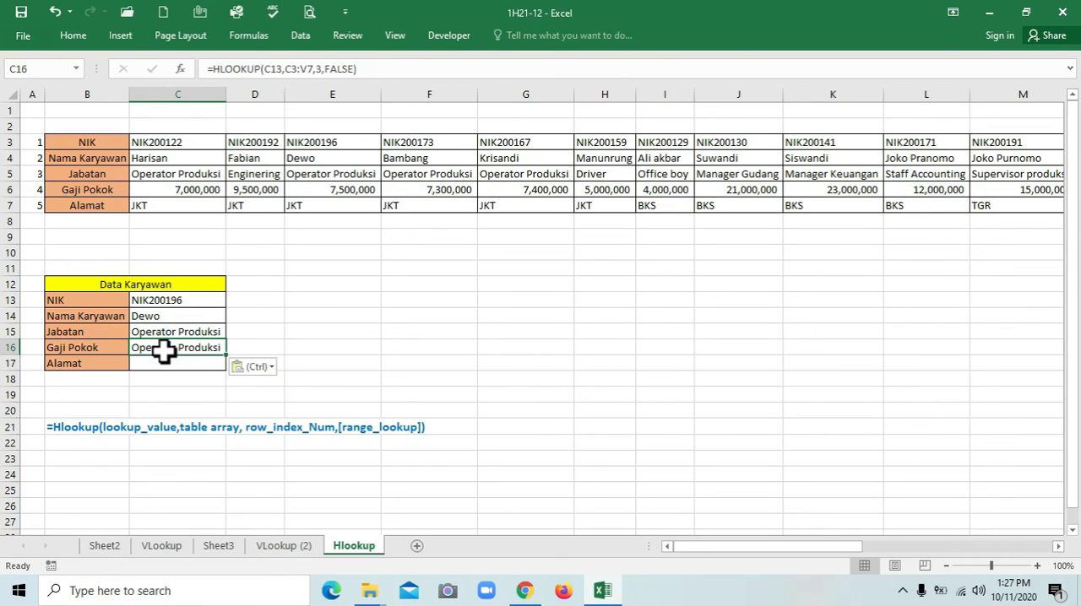
pyautogui.doubleClick(164, 352)
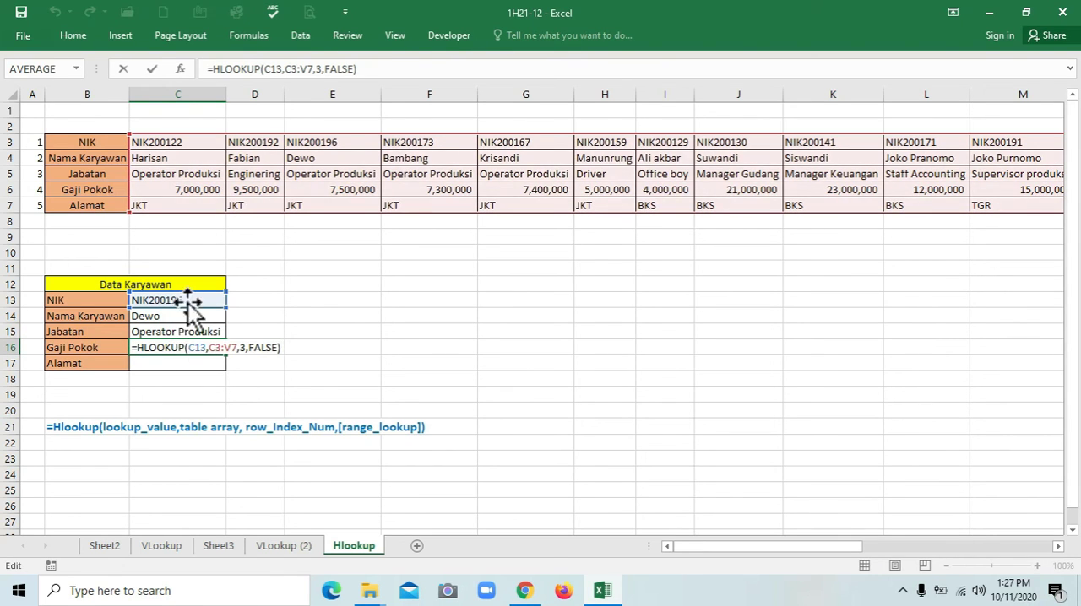
pyautogui.press('Escape')
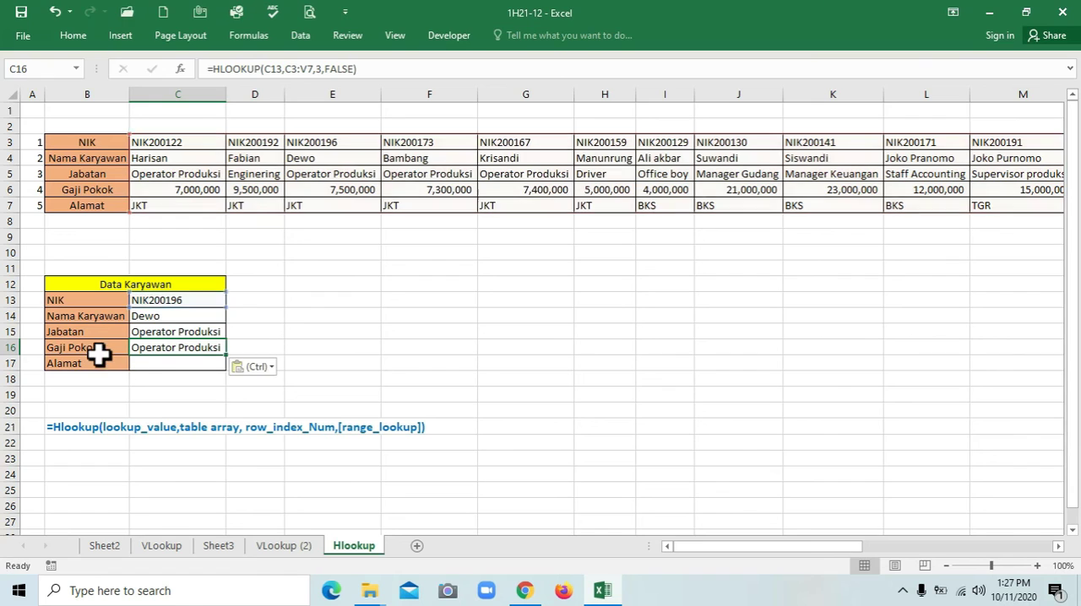
# Count the table rows from NIK to Gaji Pokok and set the row index of the C16 formula to 4
pyautogui.click(71, 144)
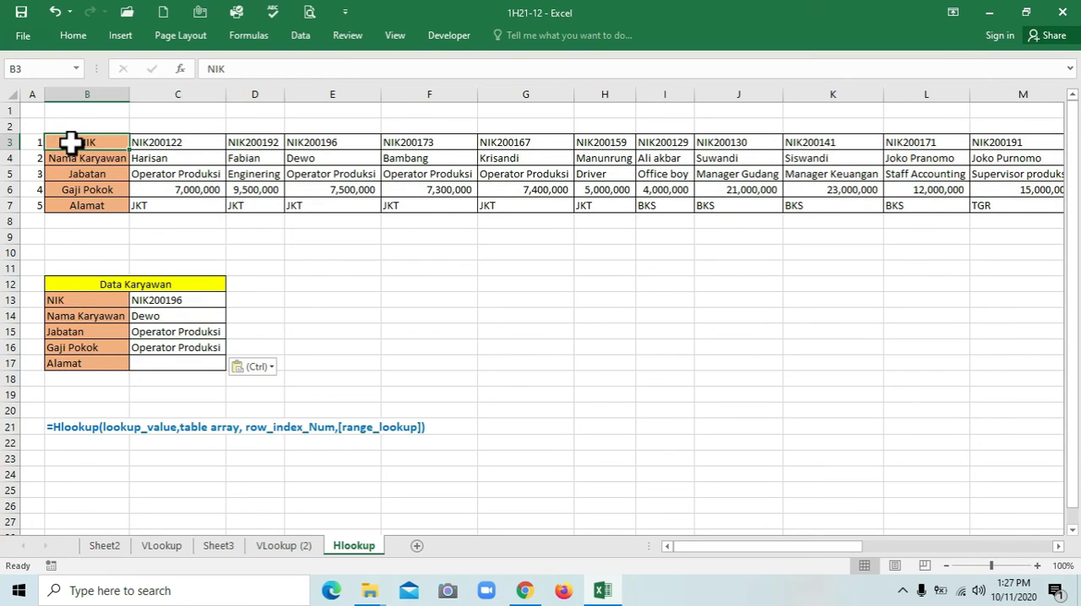
pyautogui.click(76, 185)
pyautogui.click(74, 142)
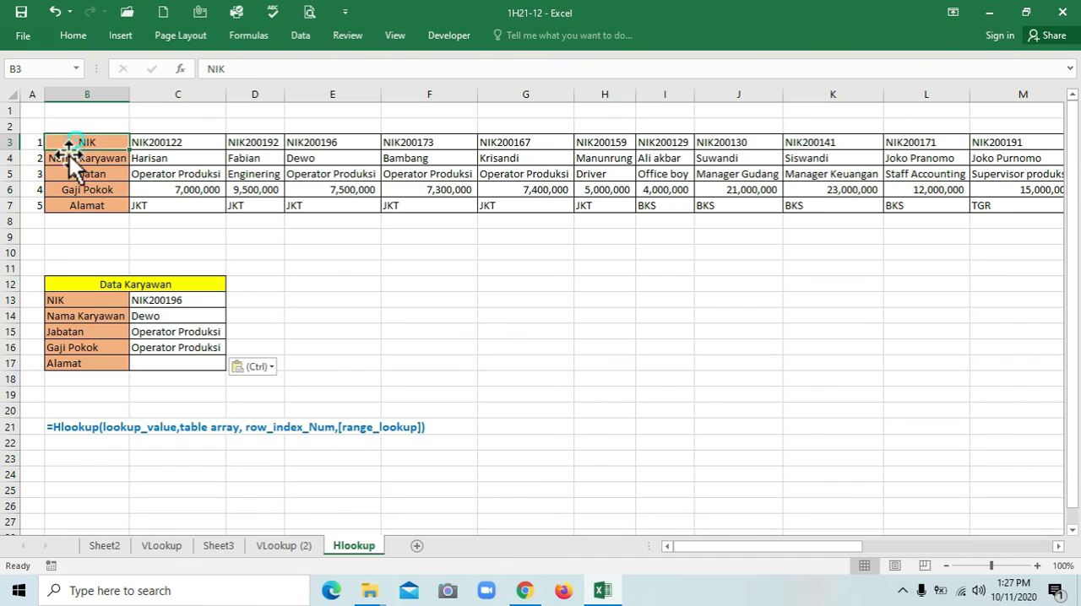
pyautogui.click(149, 350)
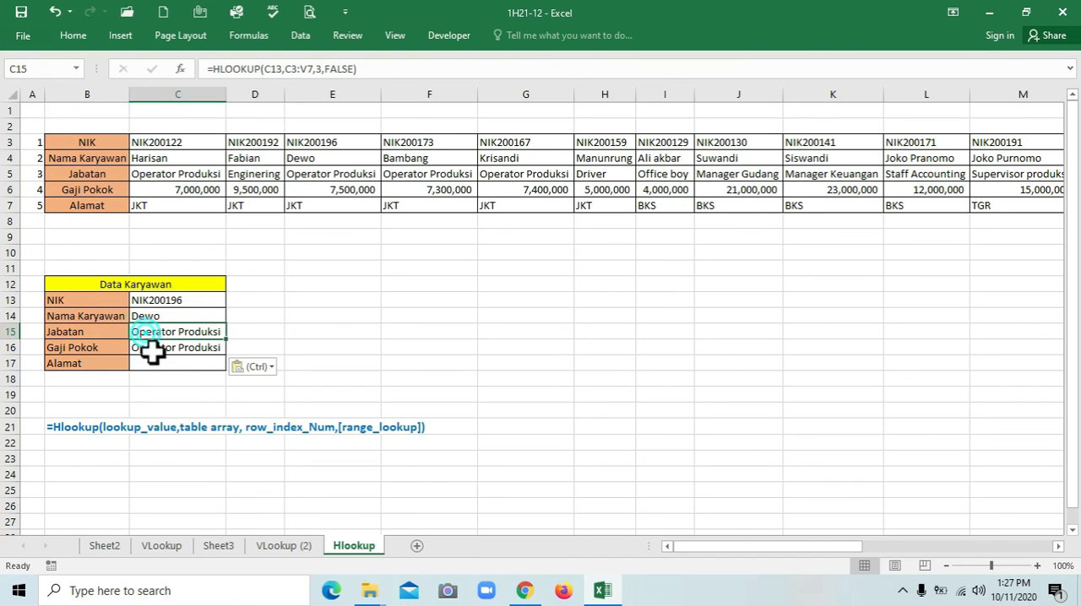
pyautogui.press('F2')
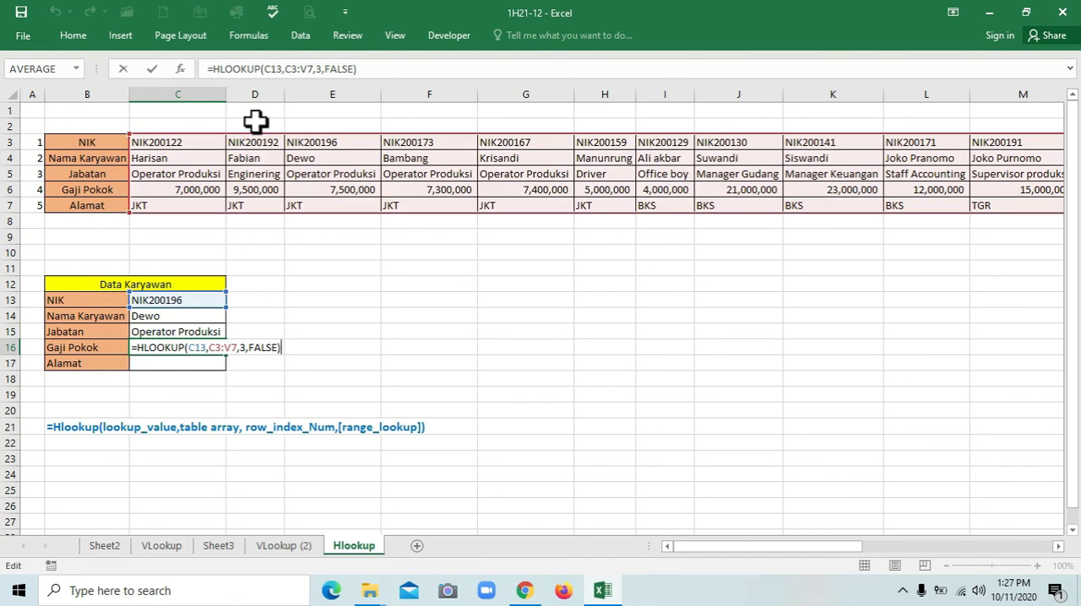
pyautogui.click(245, 348)
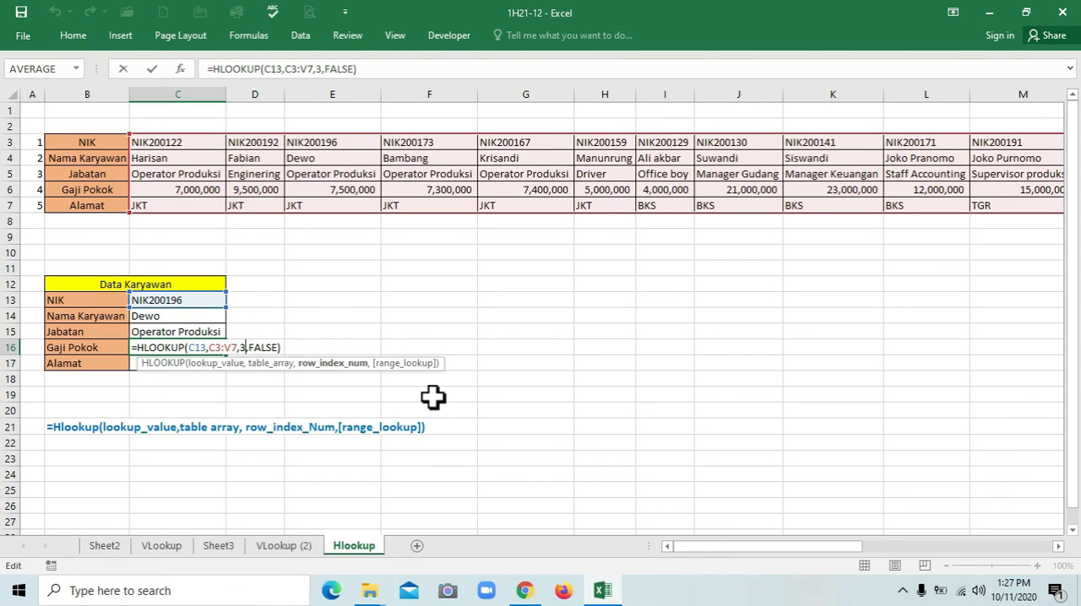
pyautogui.press('BackSpace')
pyautogui.press('Return')
# Format the Gaji Pokok value in C16 with thousands separators and one decimal place
pyautogui.click(192, 346)
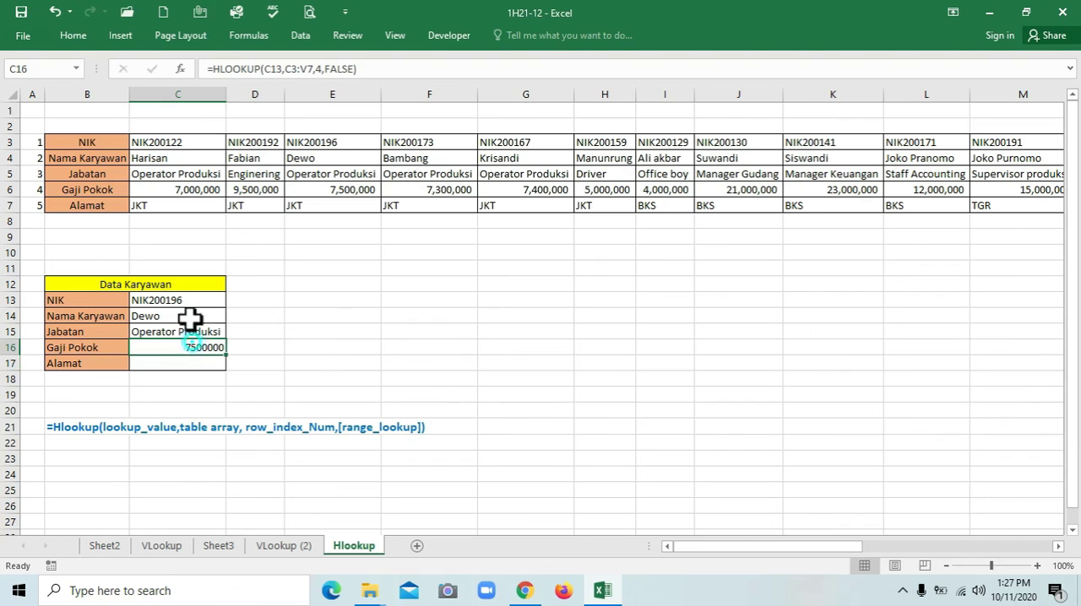
pyautogui.click(72, 30)
pyautogui.click(553, 85)
pyautogui.click(596, 87)
pyautogui.click(456, 313)
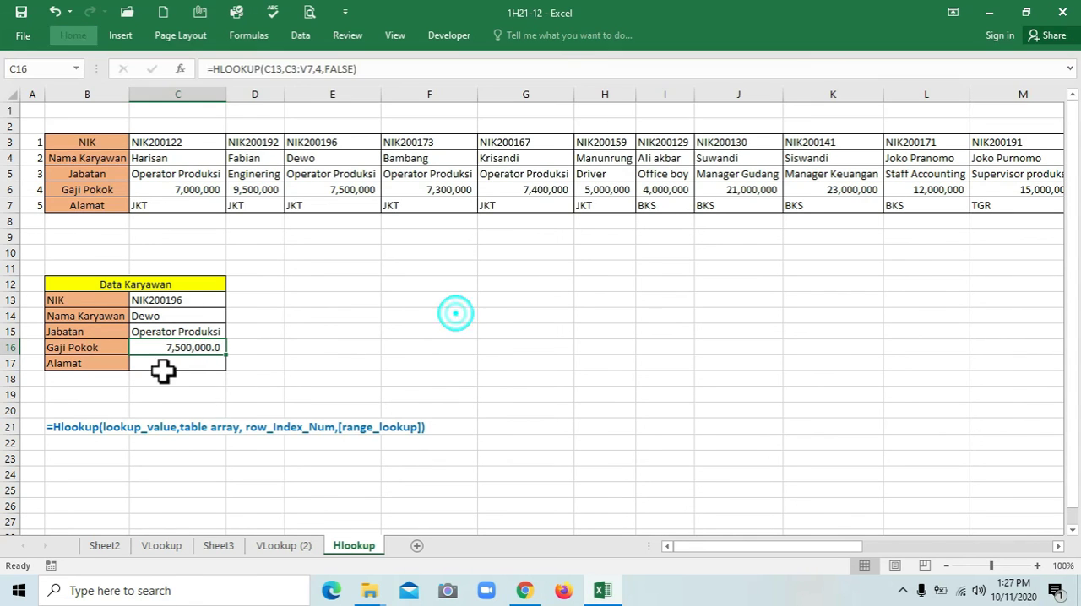
# Copy the HLOOKUP formula text from C16 unchanged into the Alamat cell C17
pyautogui.click(150, 363)
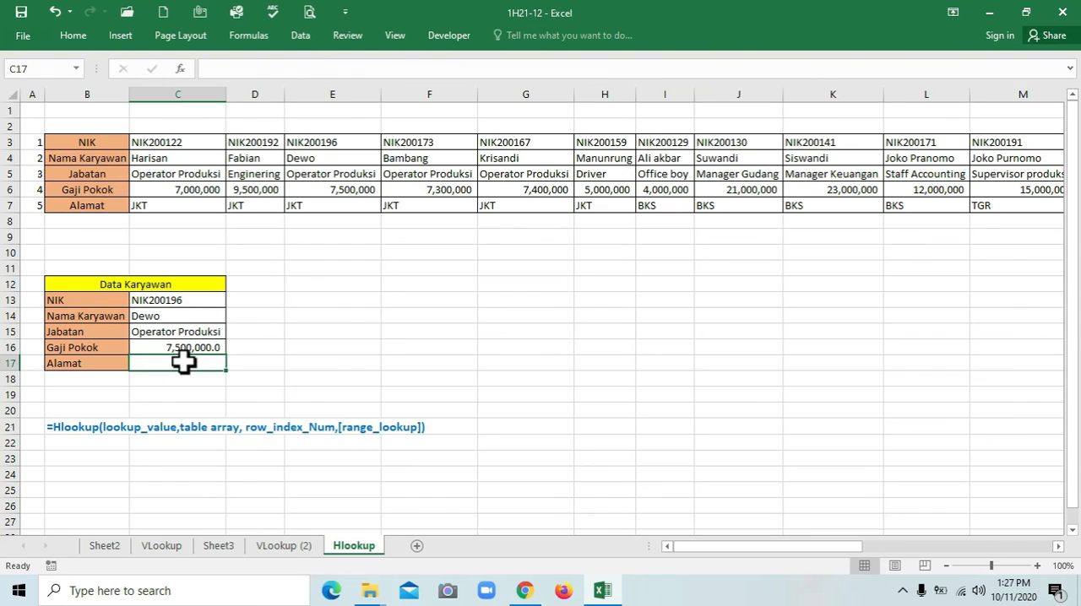
pyautogui.click(183, 346)
pyautogui.moveTo(206, 69); pyautogui.dragTo(383, 72)
pyautogui.hotkey('ctrl', 'c')
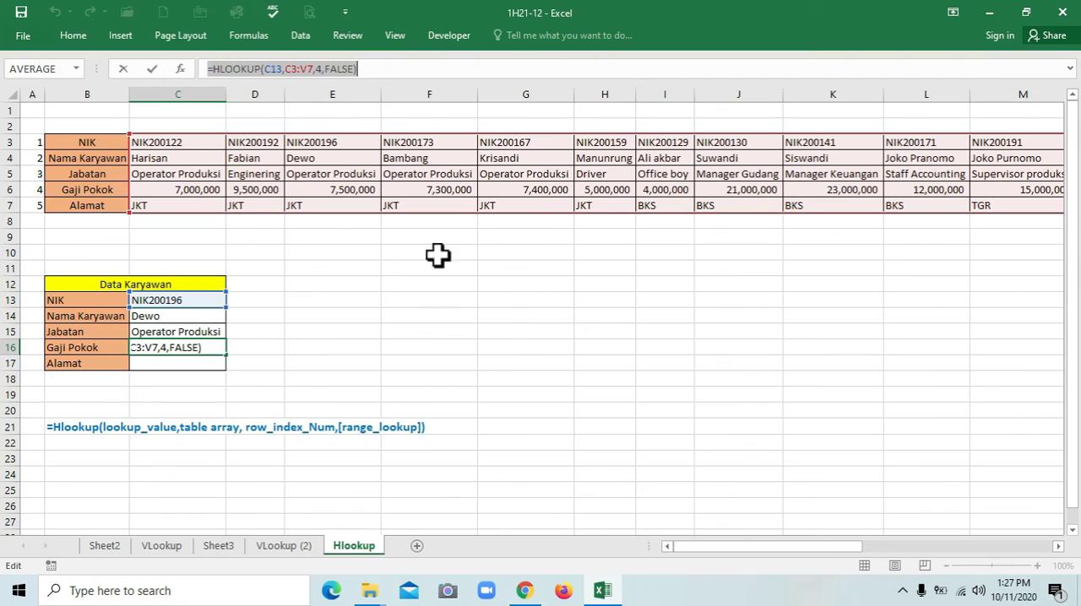
pyautogui.press('Escape')
pyautogui.click(199, 361)
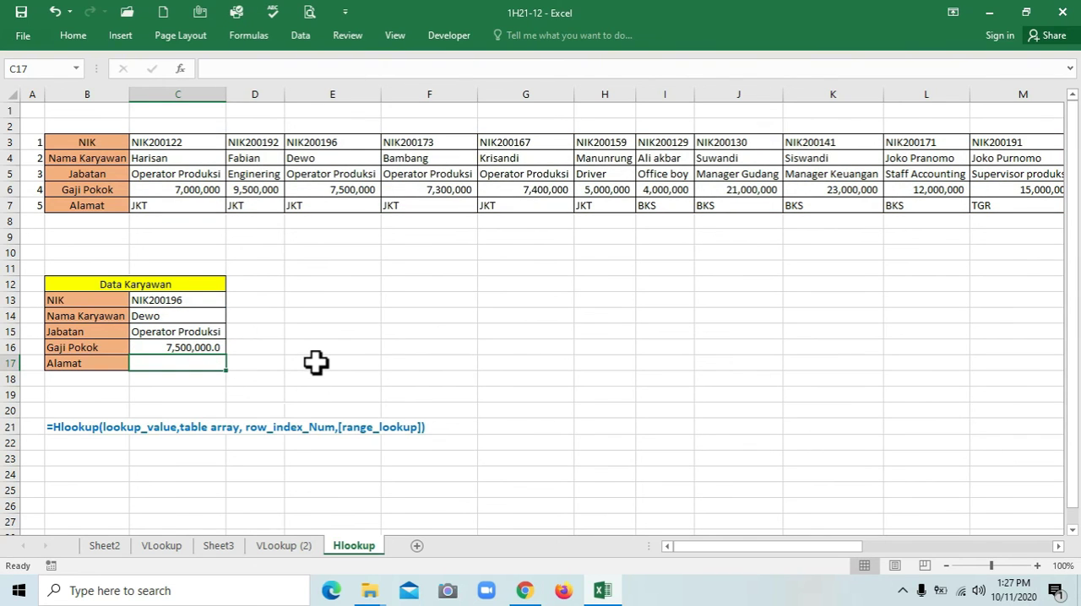
pyautogui.hotkey('ctrl', 'v')
pyautogui.click(360, 348)
pyautogui.click(216, 366)
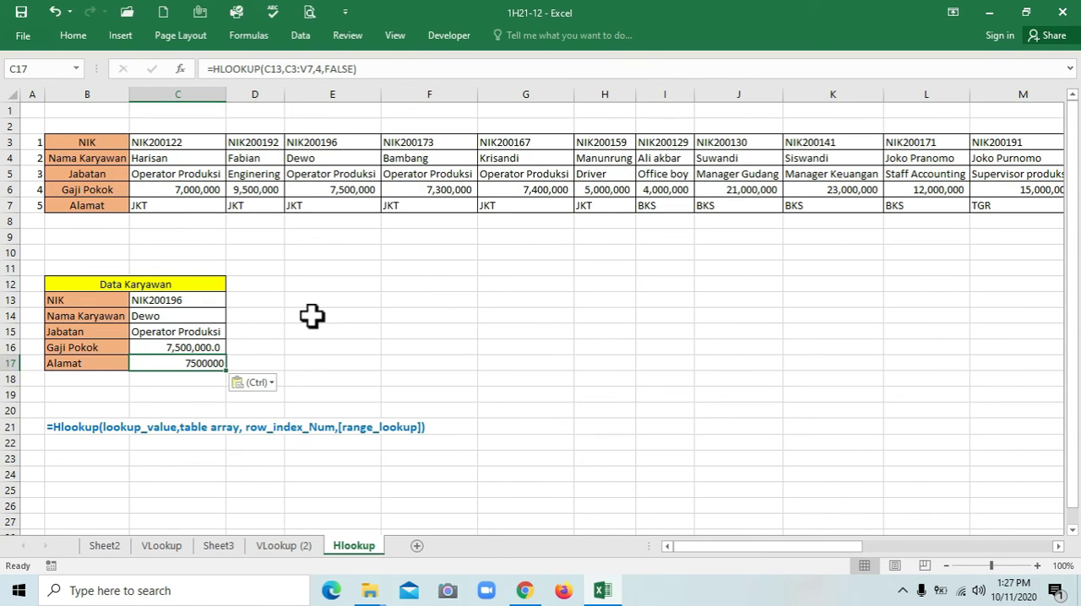
# Set the row index of the HLOOKUP formula in Alamat cell C17 to 5
pyautogui.press('F2')
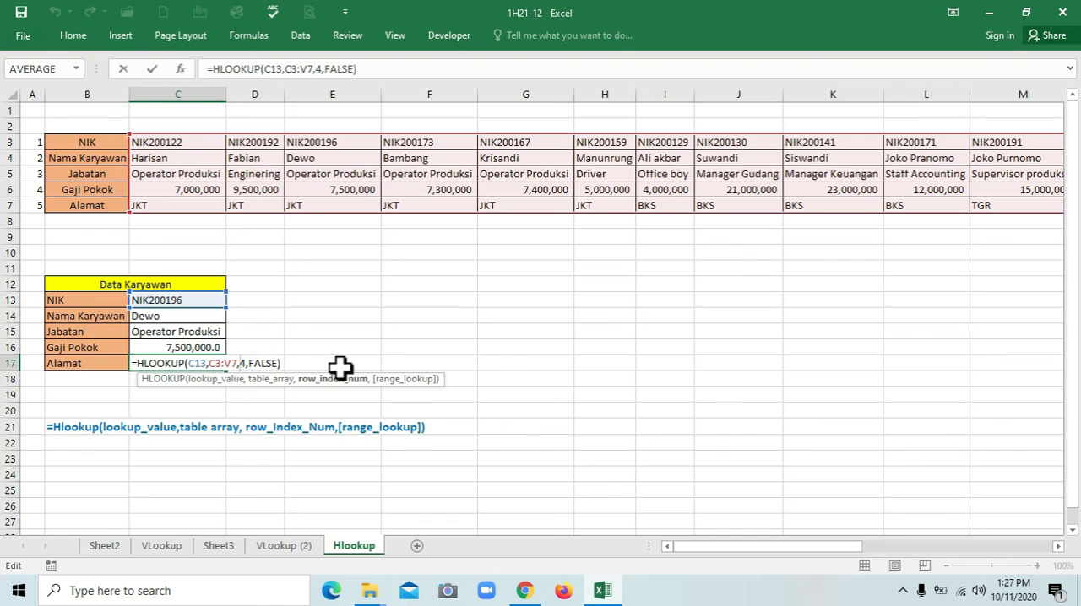
pyautogui.press('BackSpace')
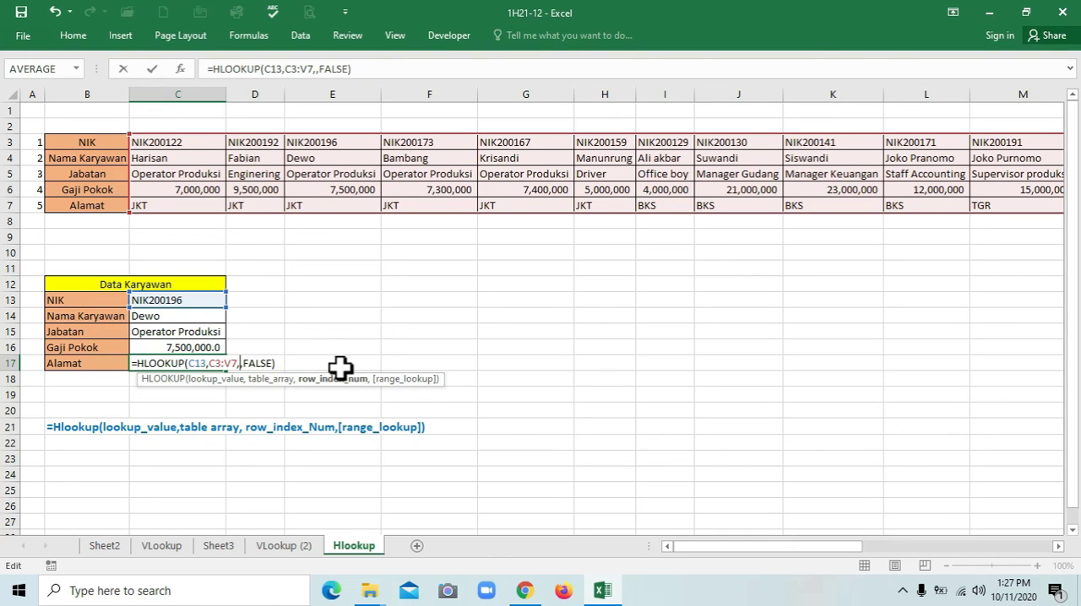
pyautogui.press('Return')
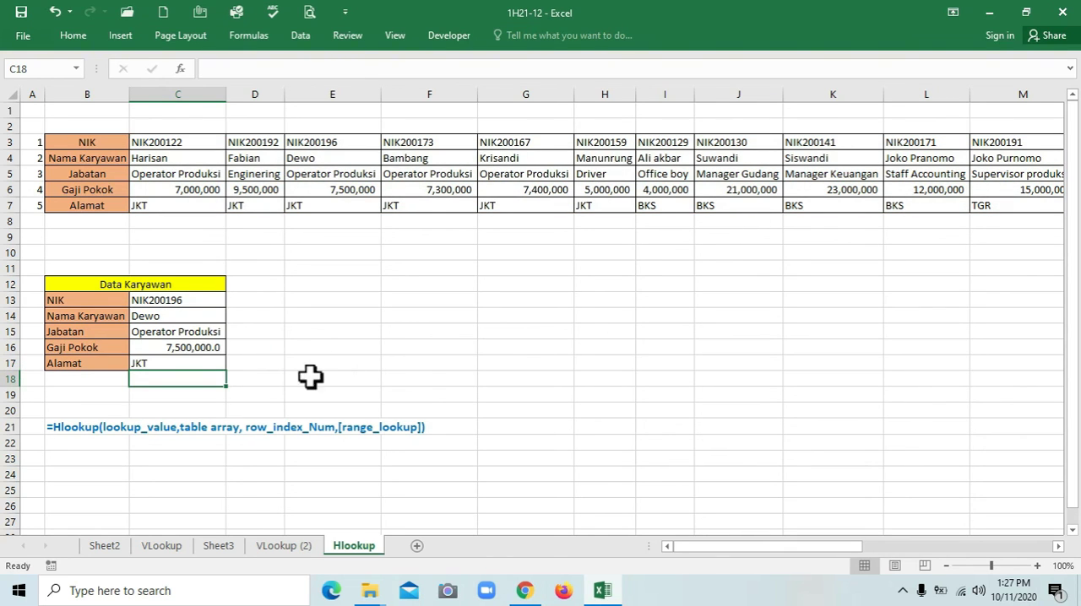
pyautogui.click(151, 358)
# Choose the employee NIK matching table cell G3 from the drop-down list in C13
pyautogui.click(169, 298)
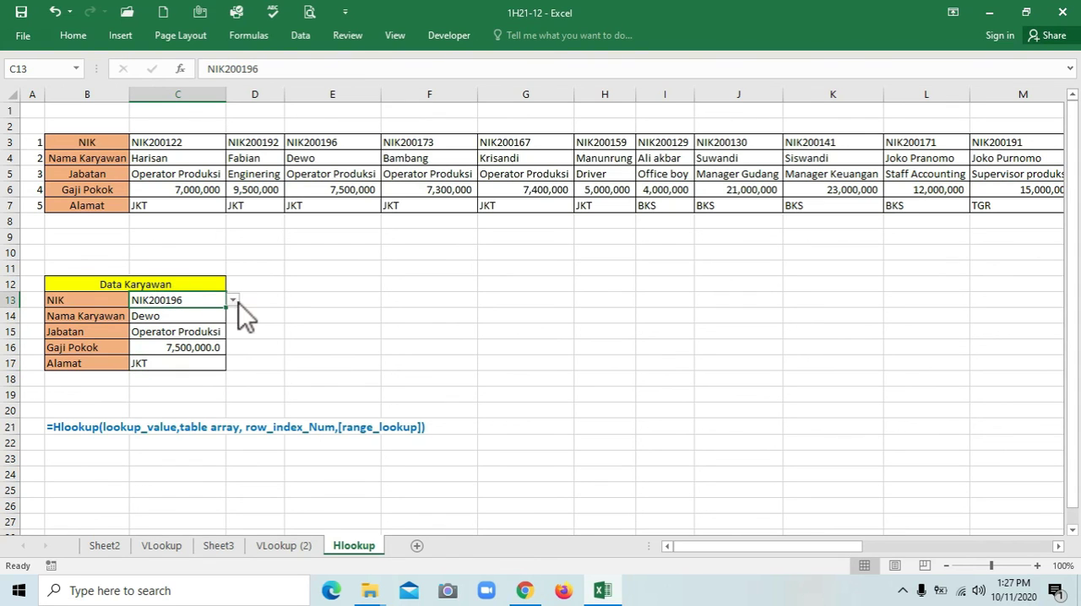
pyautogui.click(232, 299)
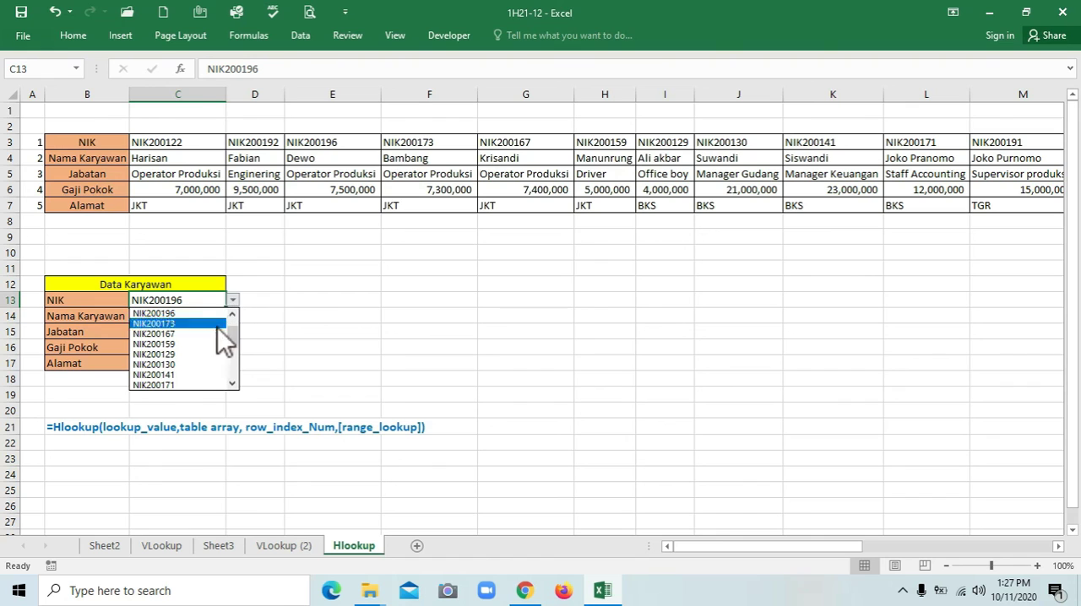
pyautogui.click(215, 333)
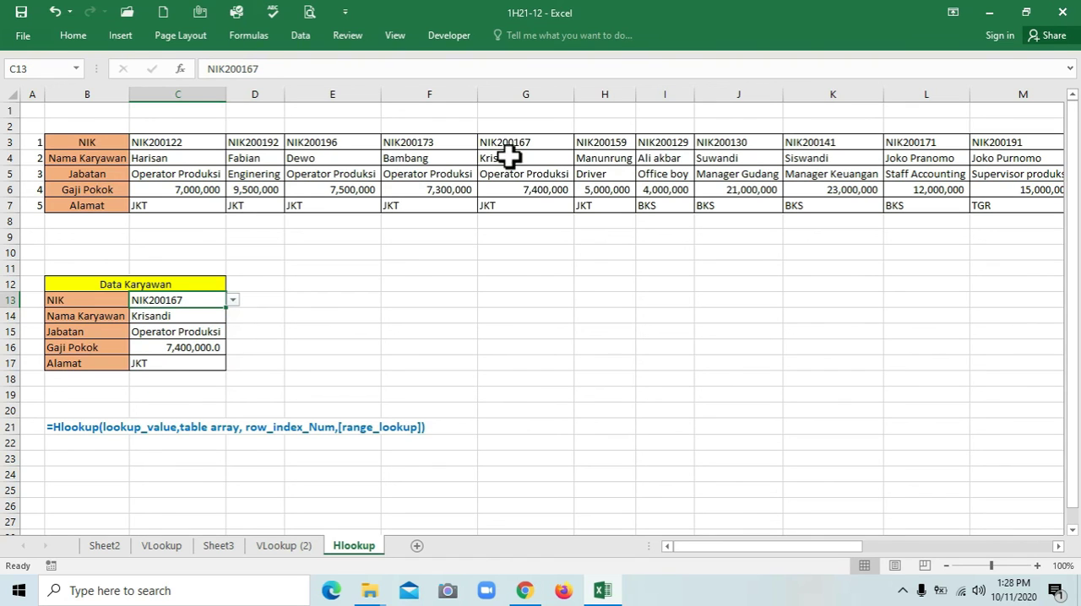
# Compare the form's Nama Karyawan, Jabatan, Gaji Pokok and Alamat results with the matching entries in table column G
pyautogui.click(190, 316)
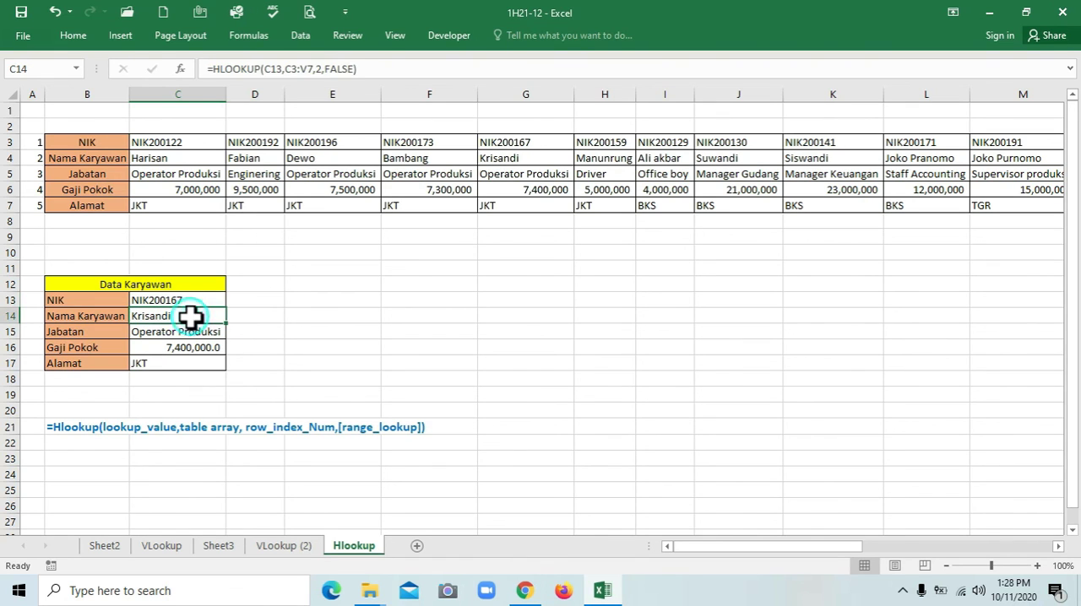
pyautogui.click(491, 160)
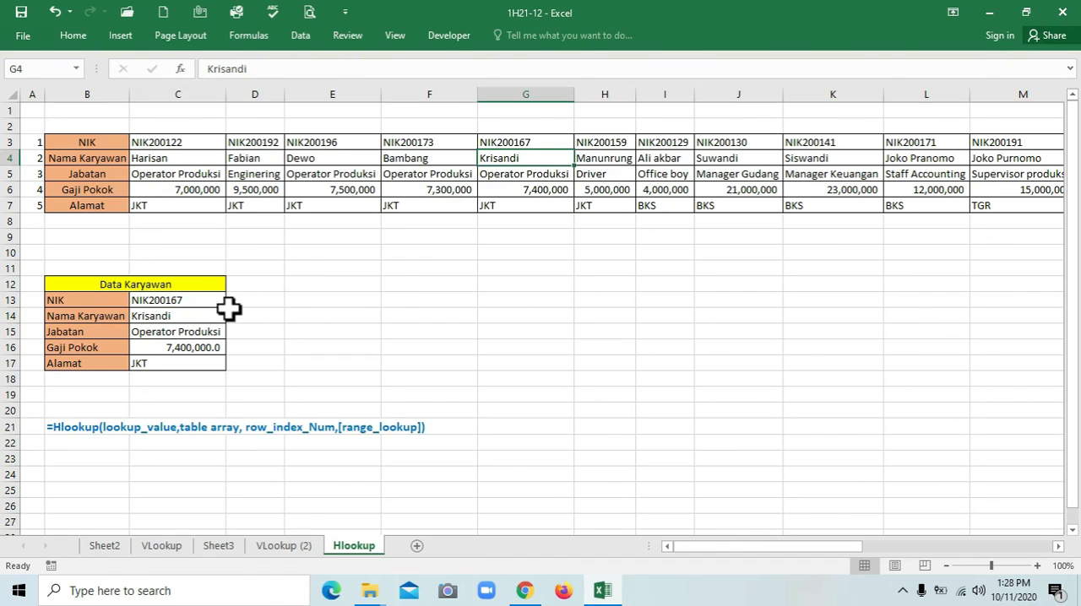
pyautogui.click(206, 330)
pyautogui.click(534, 174)
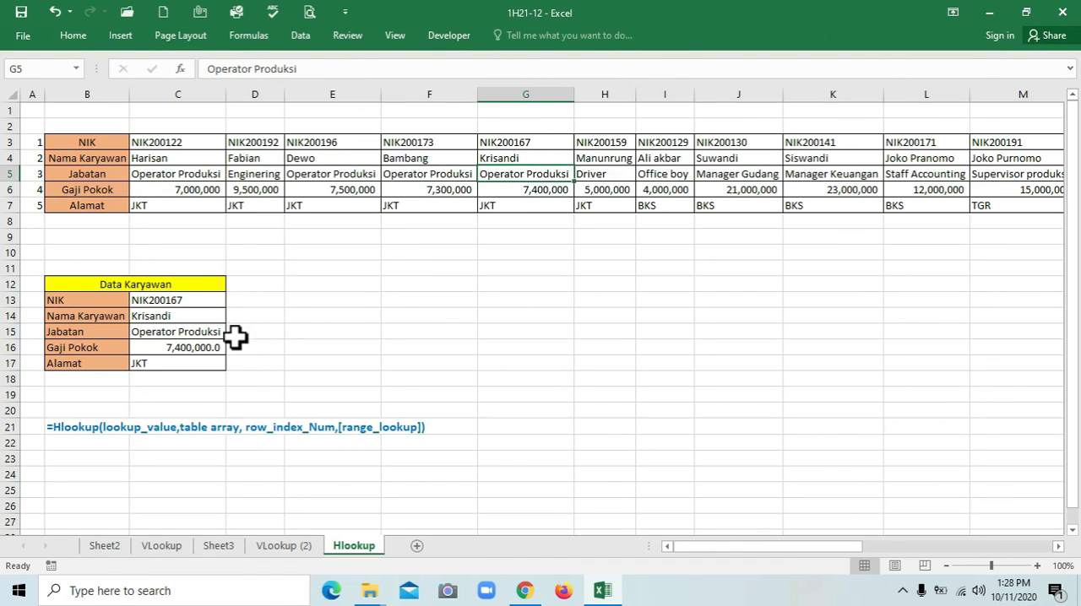
pyautogui.click(207, 347)
pyautogui.click(559, 189)
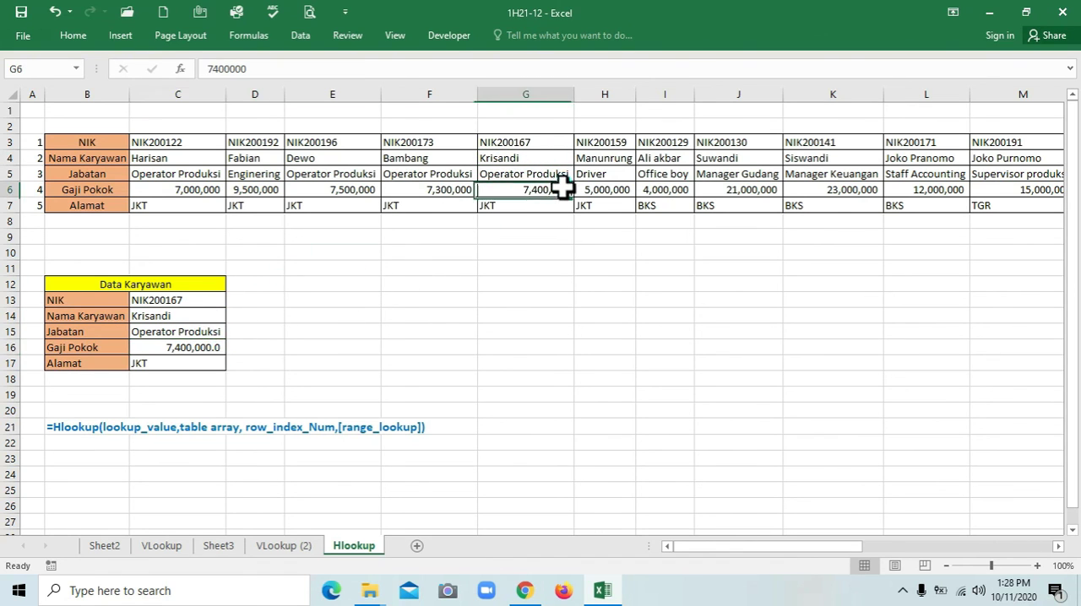
pyautogui.click(194, 361)
pyautogui.click(564, 203)
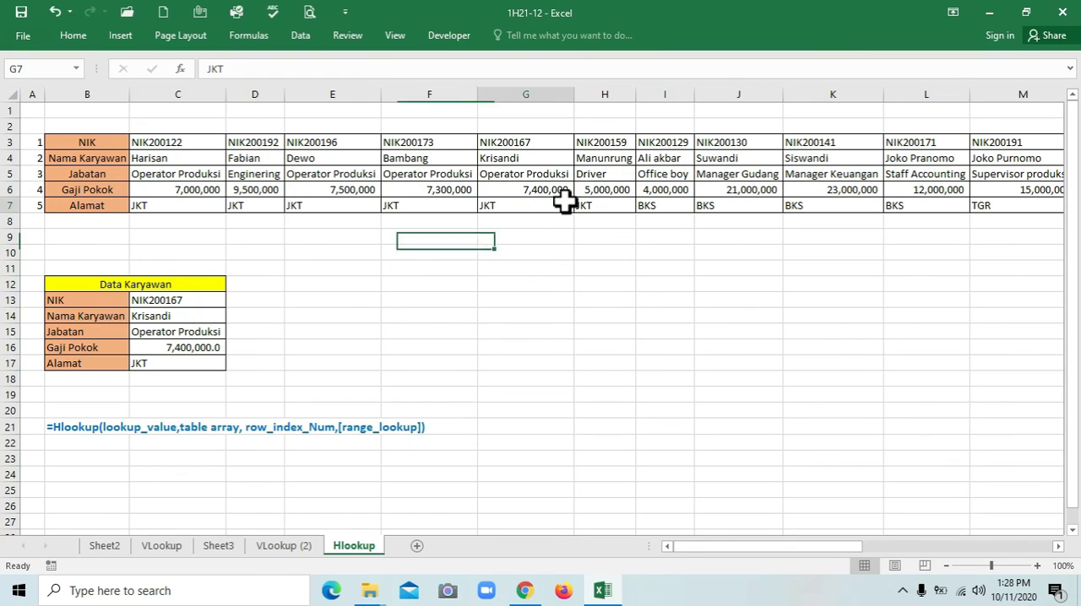
pyautogui.click(385, 351)
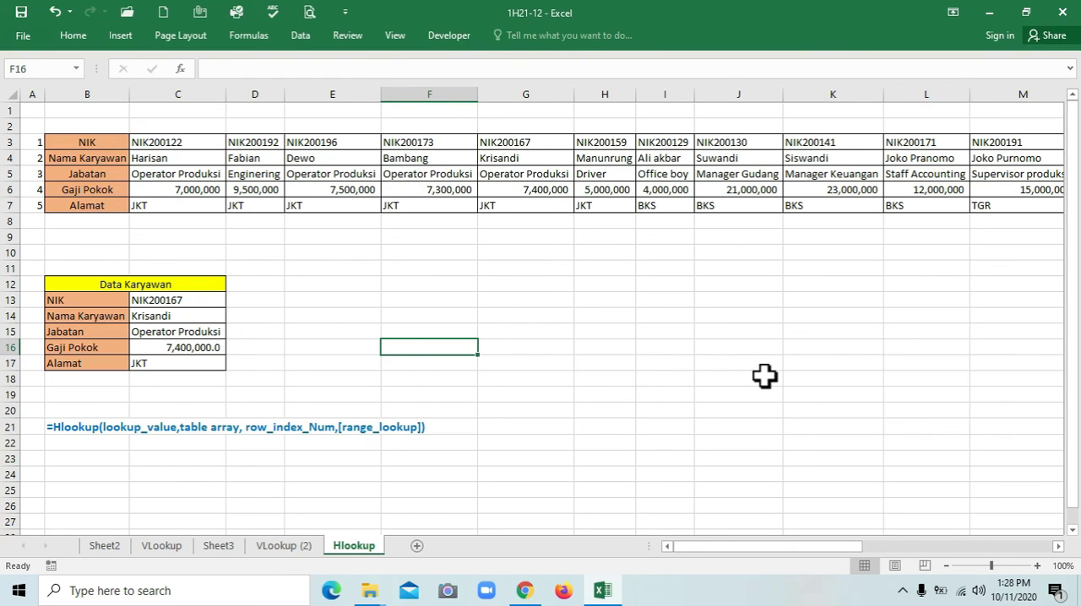